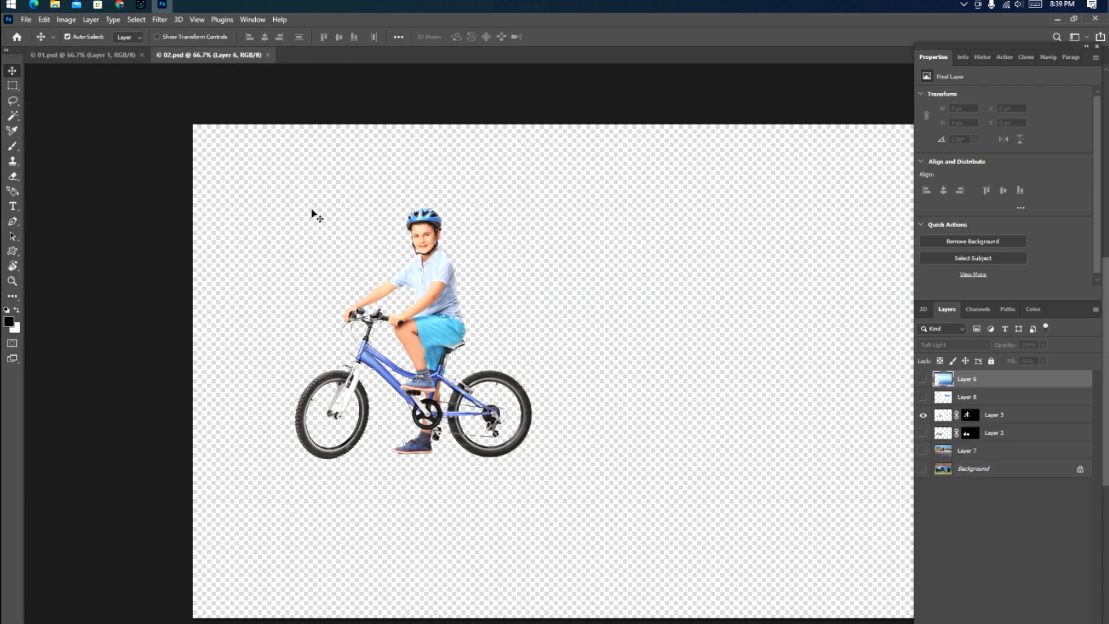
Copy the boy-on-bicycle layer from 02.psd into 01.psd, scale it to 76.63%, and place it at the car's front end.
left_click(106, 56)
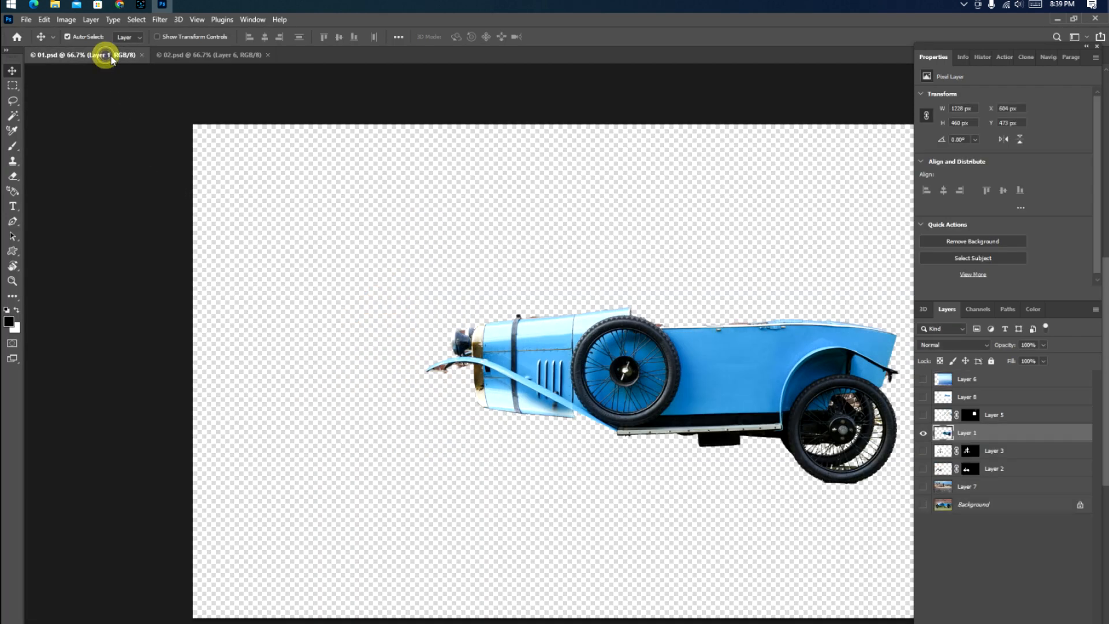
left_click(168, 56)
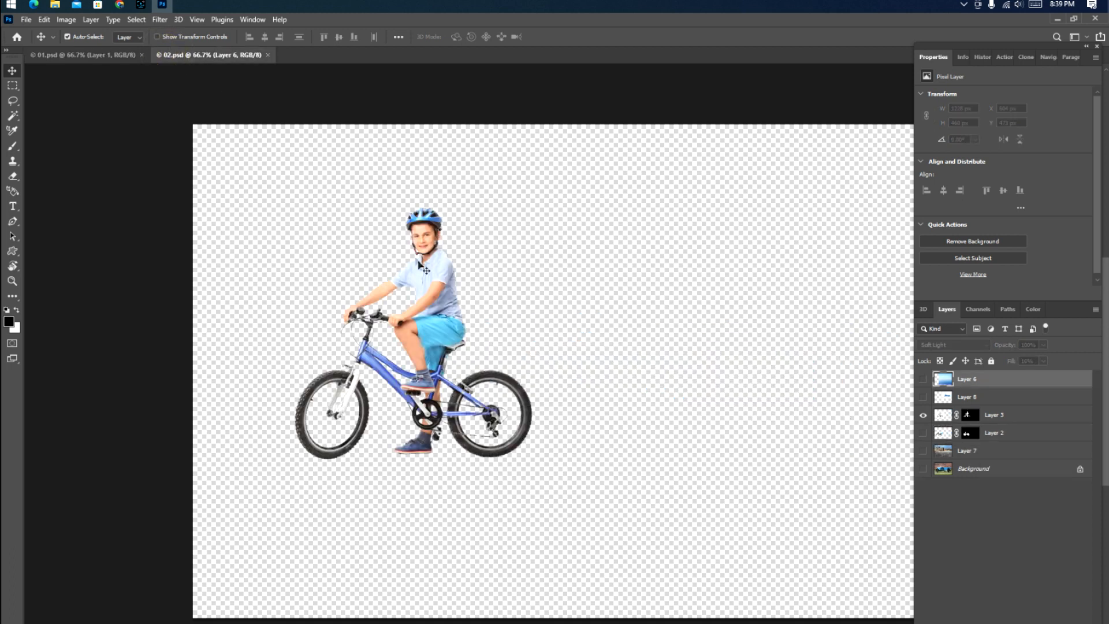
left_click_drag(431, 274, 398, 350)
key("ctrl+t")
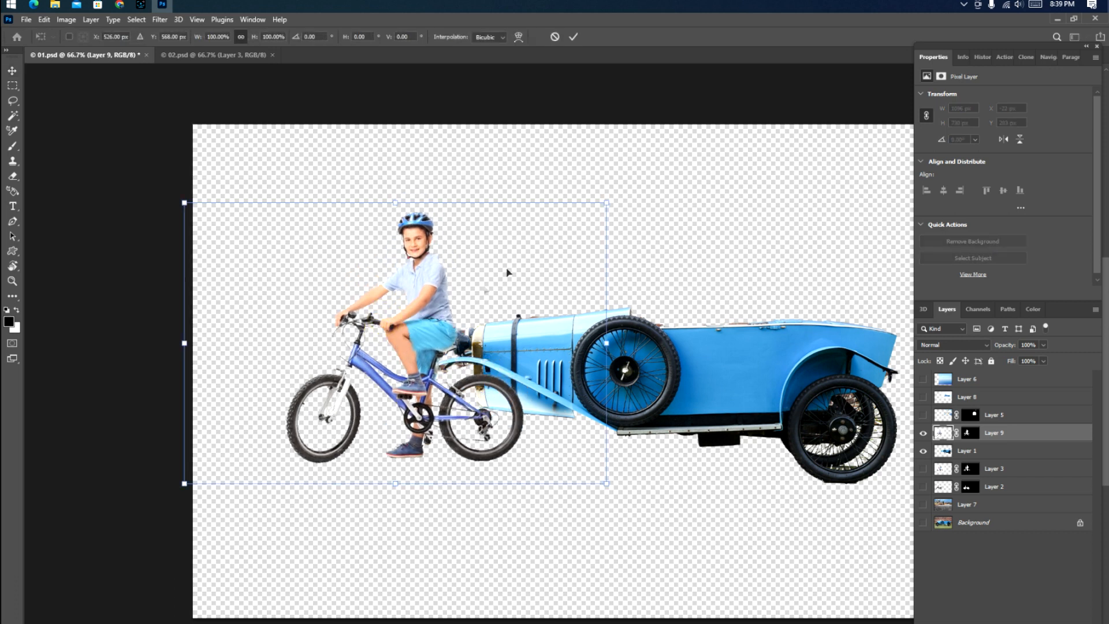
left_click_drag(605, 205, 557, 235)
left_click_drag(467, 295, 473, 287)
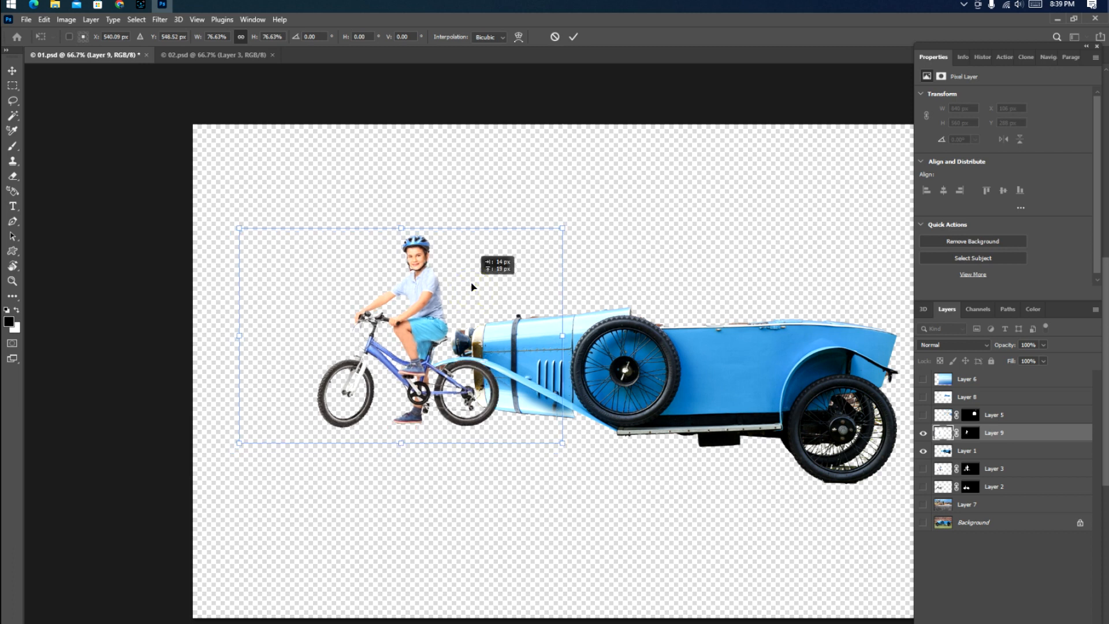
key("Return")
Scale the blue car down to about 1078 × 404 px and move it closer to the bicycle.
left_click(560, 383)
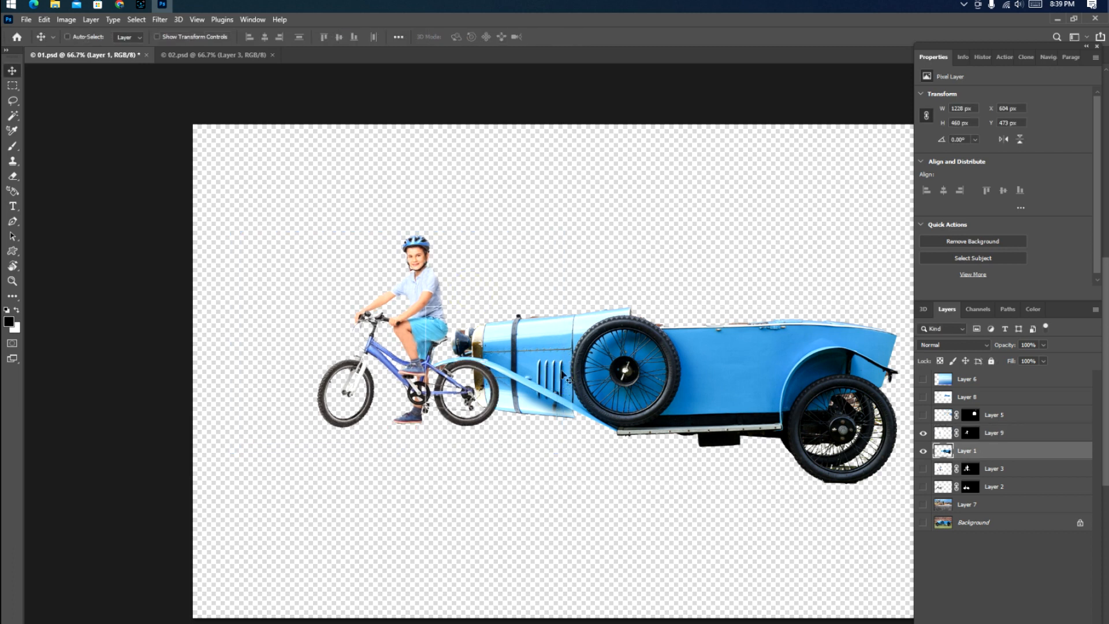
key("ctrl+t")
left_click_drag(894, 308, 864, 316)
key("Return")
left_click_drag(644, 369, 618, 368)
Bring the car layer above the cyclist layer and move it about 18 px right and 16 px up over the rear wheel.
key("ctrl+bracketleft")
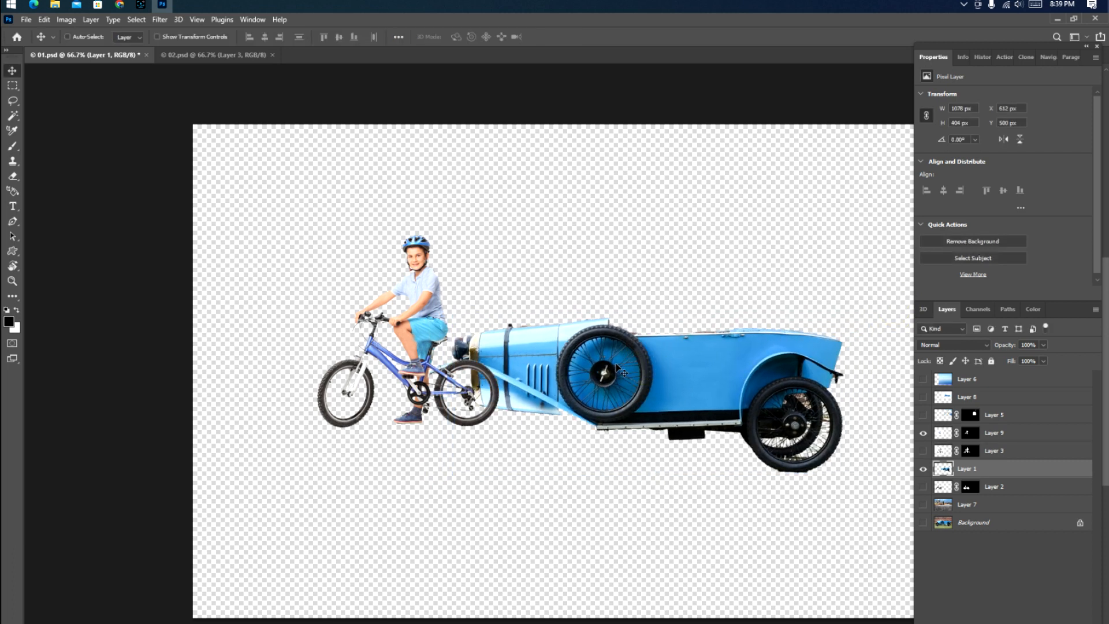
key("ctrl+bracketleft")
key("ctrl+bracketright")
key("ctrl+bracketright")
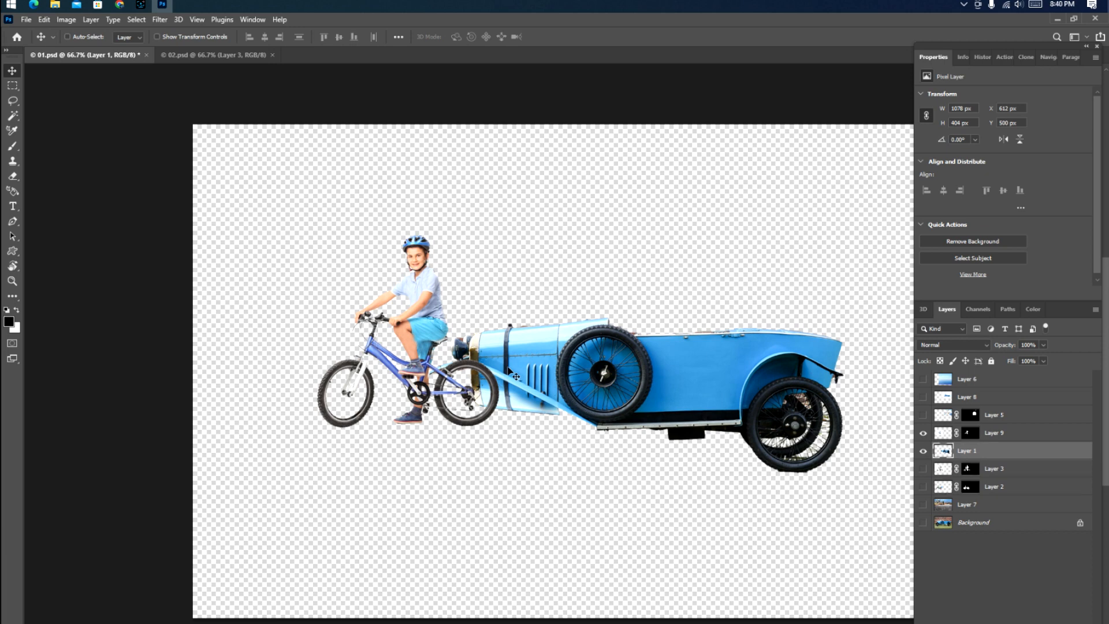
key("ctrl+bracketright")
left_click_drag(498, 375, 502, 366)
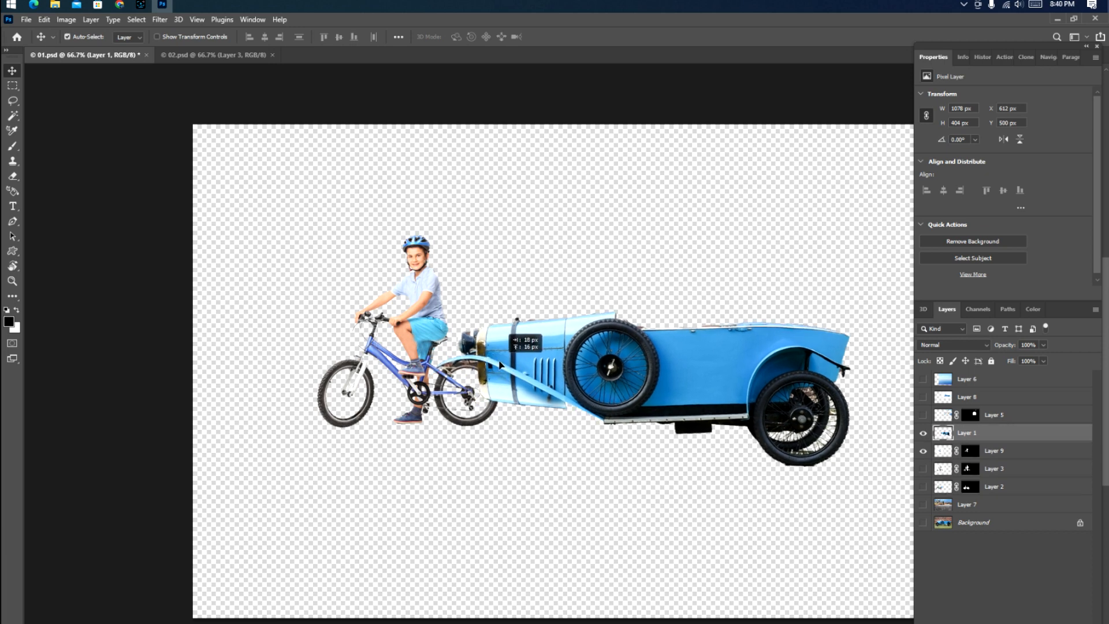
Hide the copied cyclist layer so only the car's front fender area shows.
key("ctrl+plus")
key("ctrl+plus")
key("ctrl+plus")
key("ctrl+plus")
key("ctrl+plus")
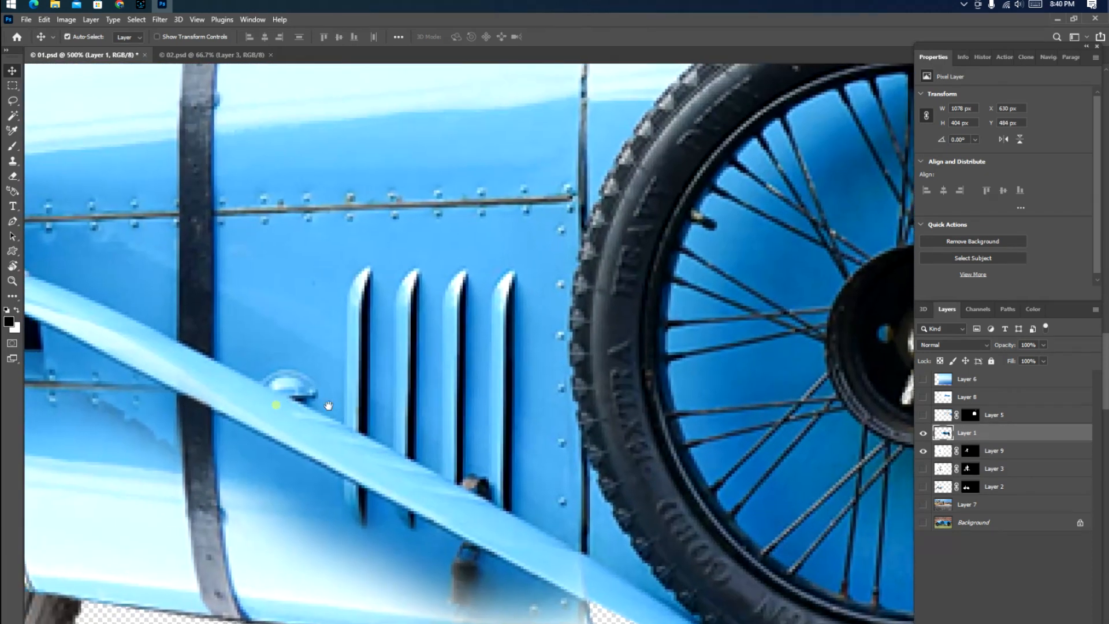
left_click_drag(87, 404, 515, 374)
left_click_drag(291, 375, 452, 405)
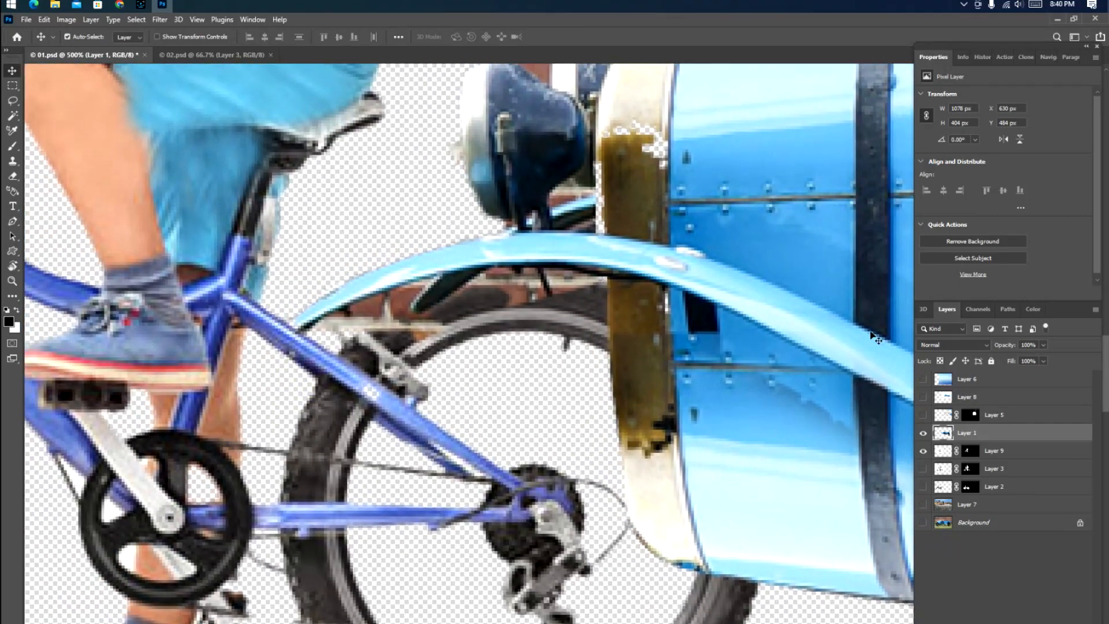
left_click(128, 259)
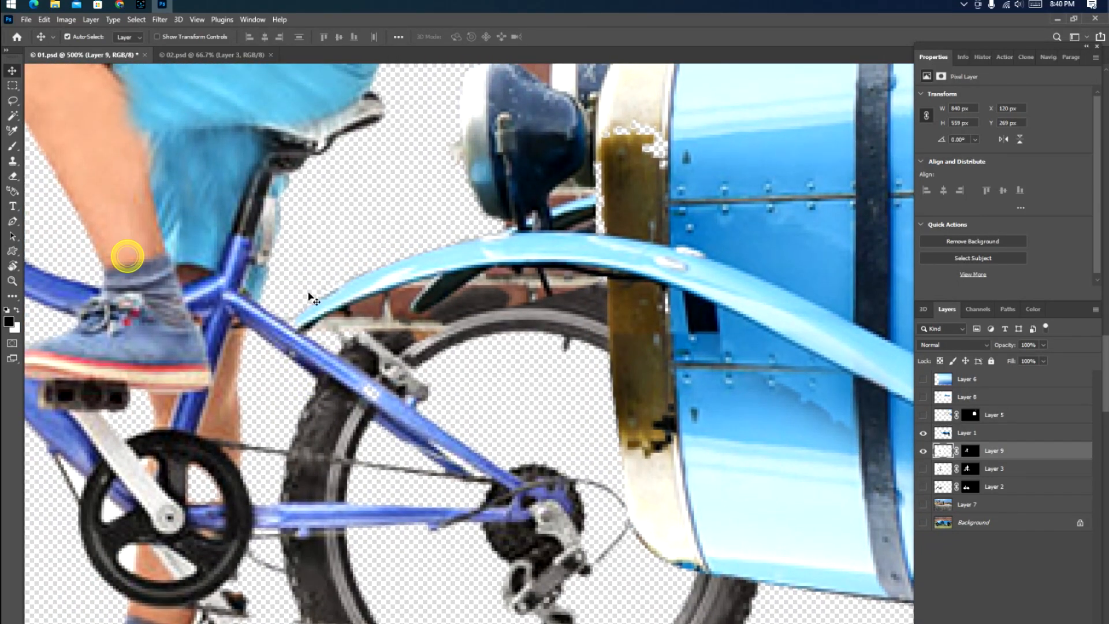
left_click(923, 453)
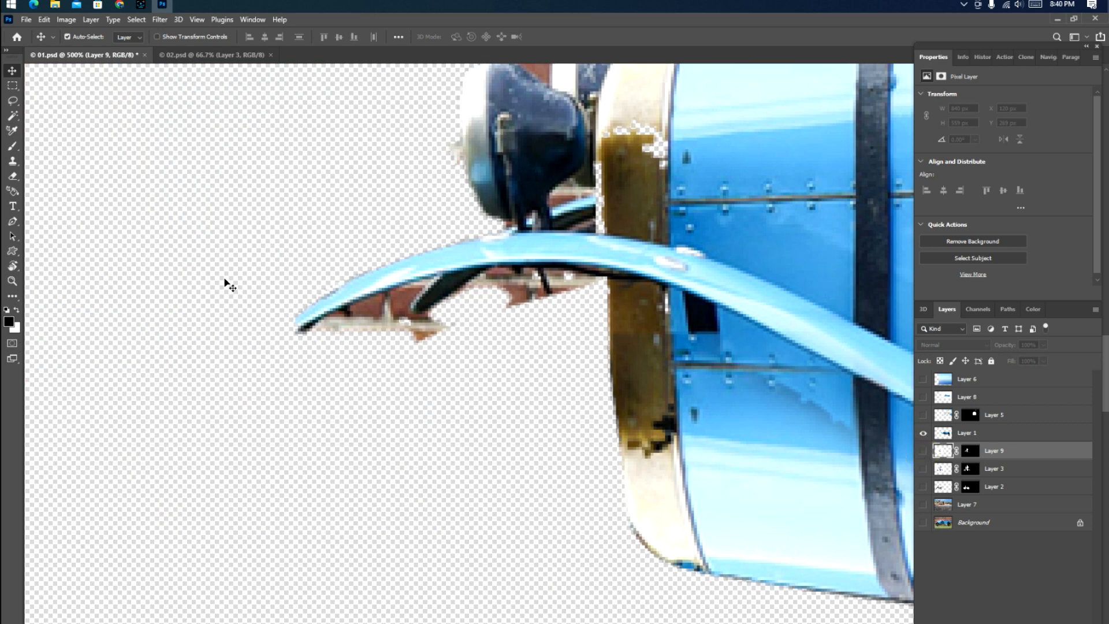
Outline the brick background remnants beneath the car's front fender with the Pen tool and delete the enclosed area from the car layer.
left_click(375, 298)
scroll(398, 307, "up", 1)
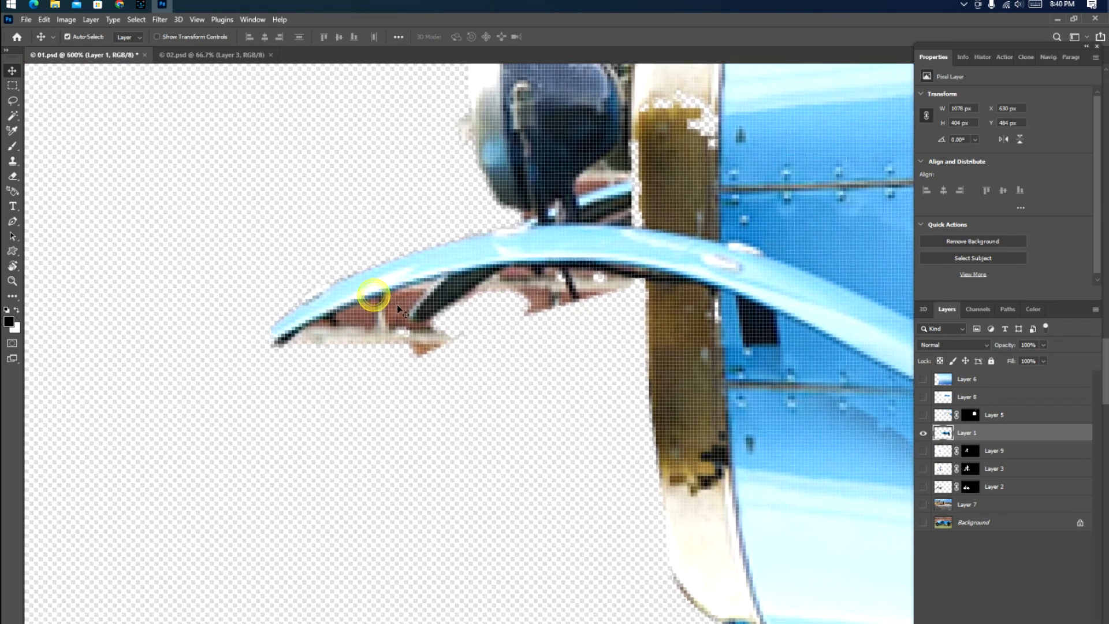
key("p")
left_click(215, 393)
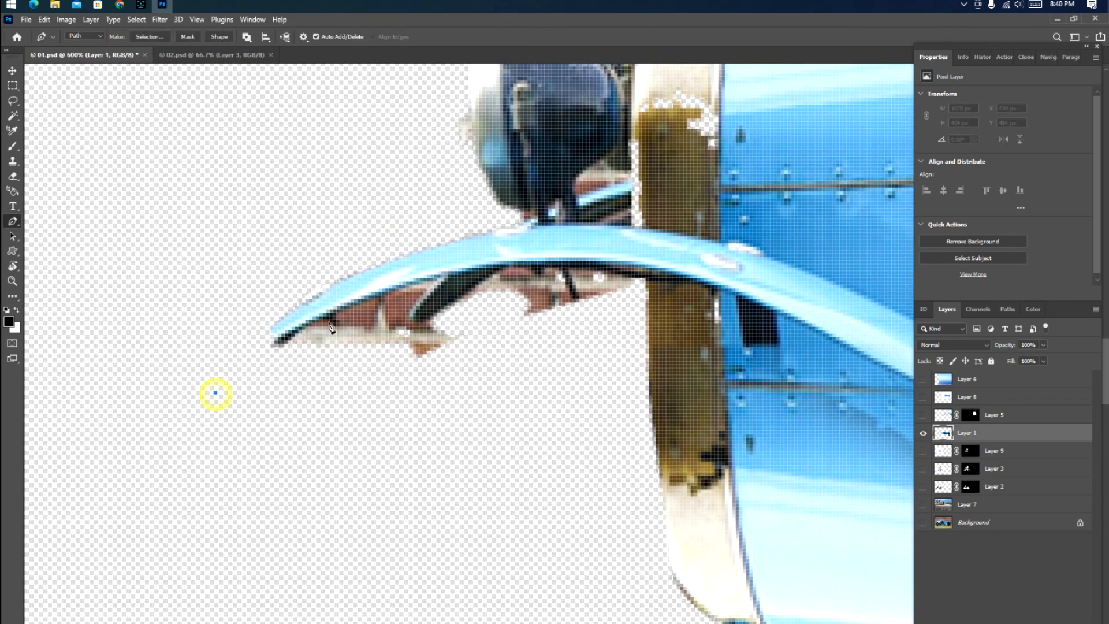
left_click_drag(337, 313, 393, 291)
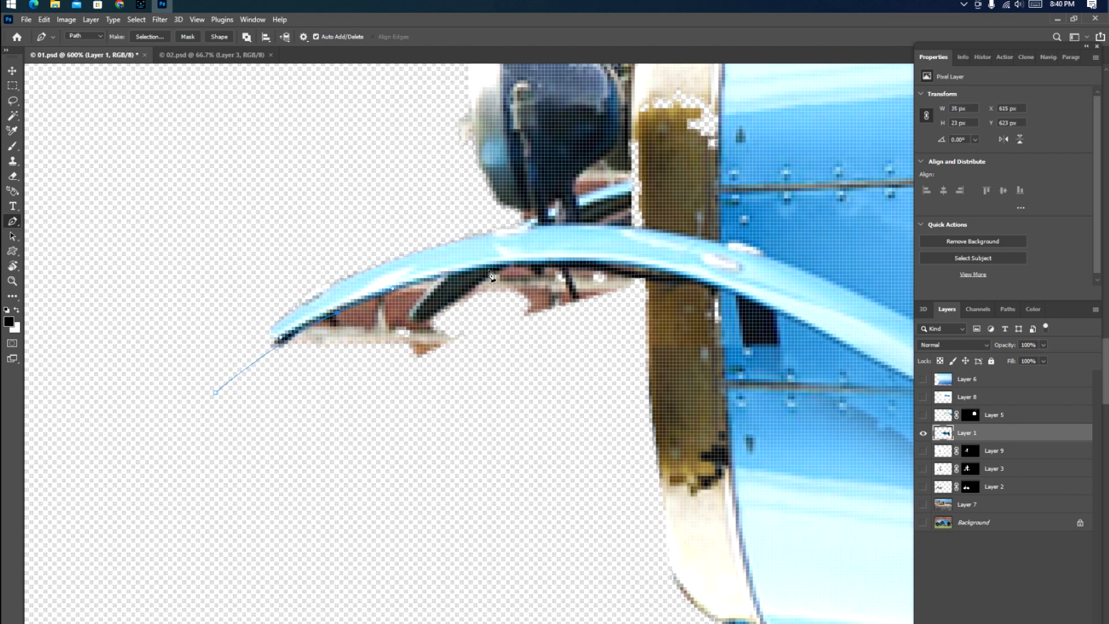
left_click_drag(492, 269, 539, 266)
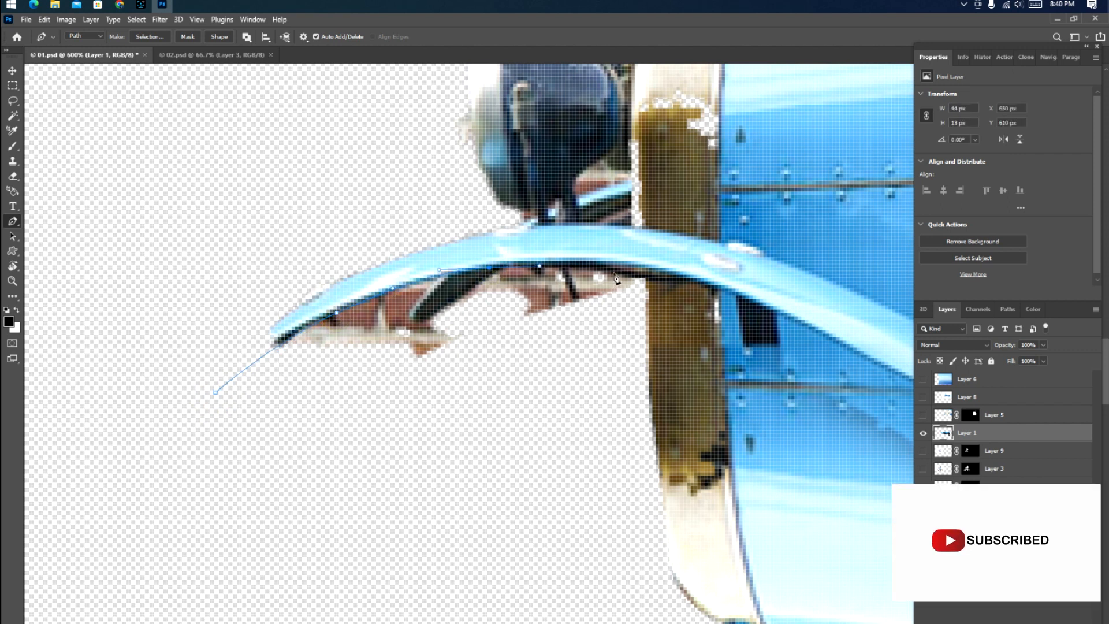
left_click(642, 281)
left_click(638, 316)
left_click(628, 327)
left_click_drag(572, 358, 571, 362)
left_click_drag(423, 403, 415, 408)
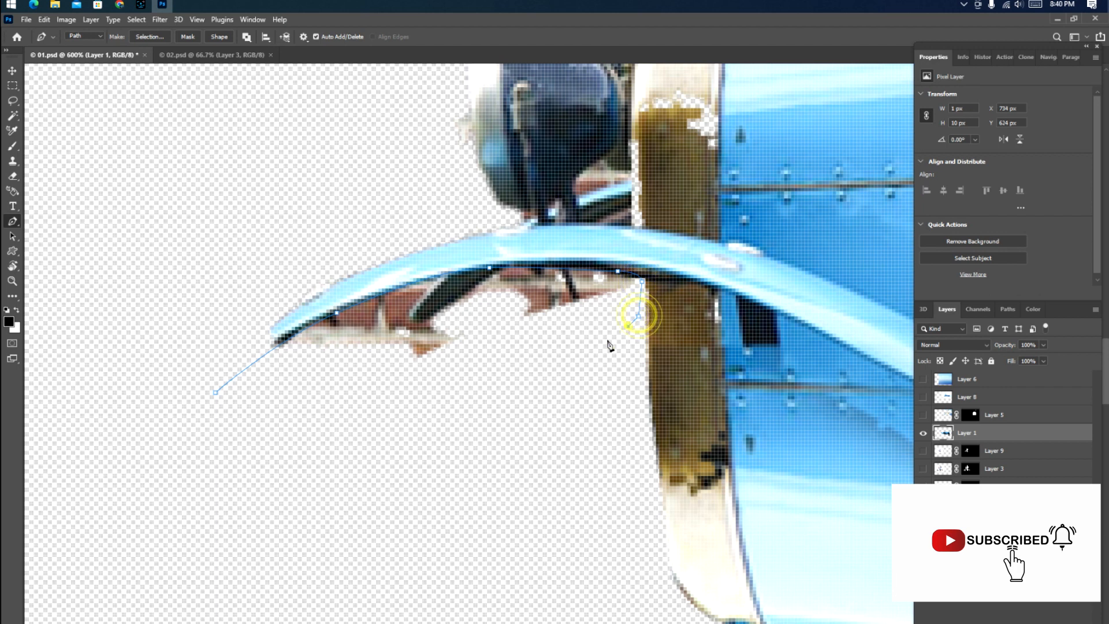
key("ctrl+Return")
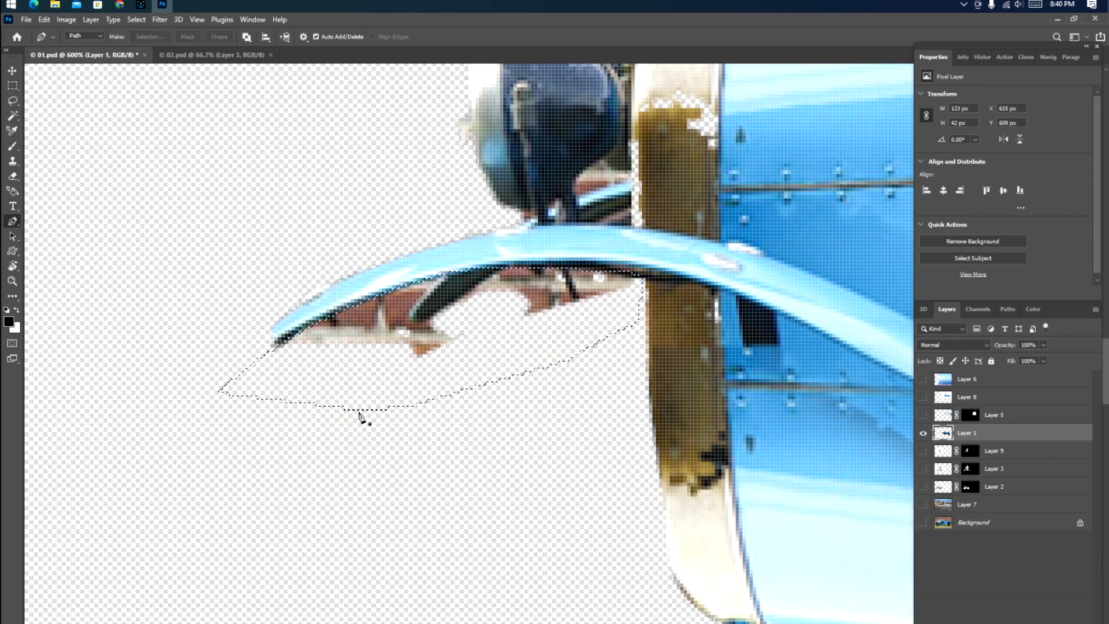
key("Delete")
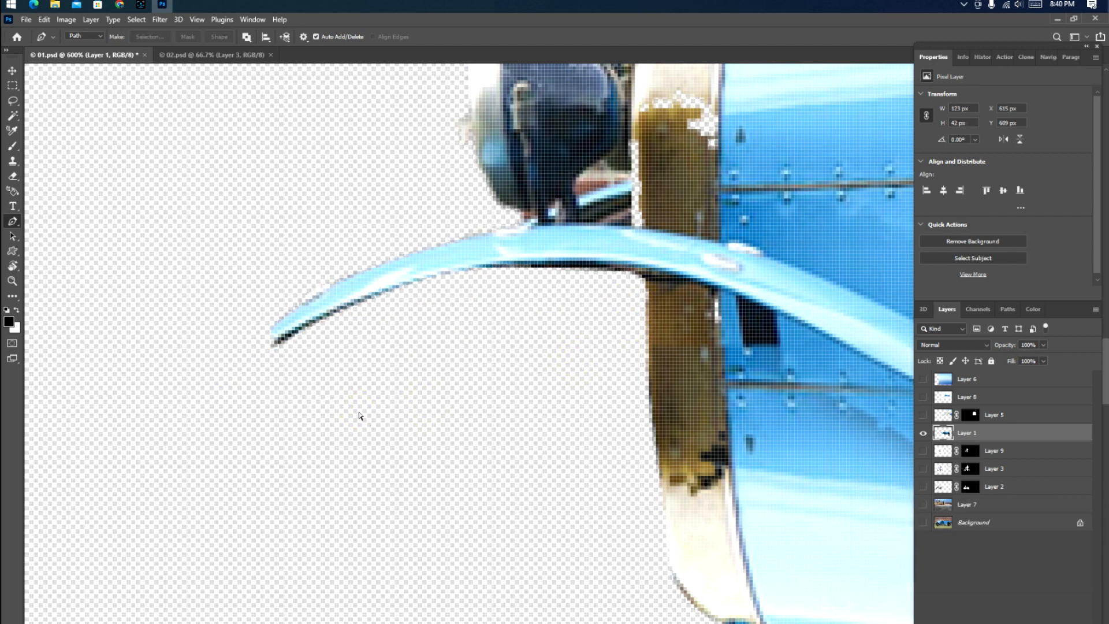
key("ctrl+d")
key("v")
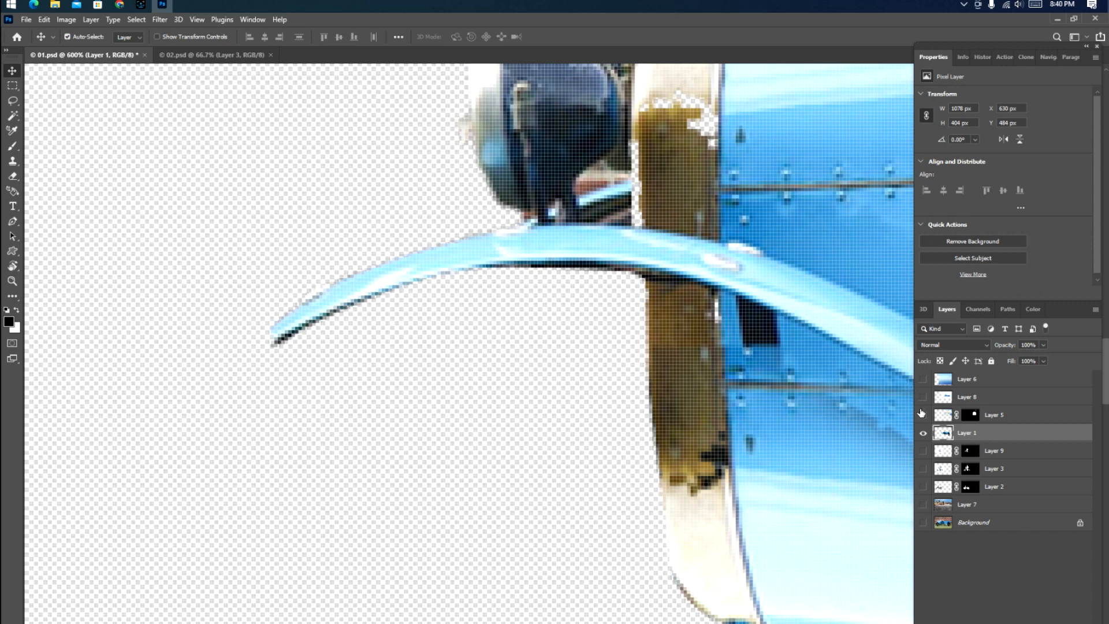
Show Layer 3 with the backpack-wearing cyclist and move it about 18 px left and 27 px up.
left_click(924, 469)
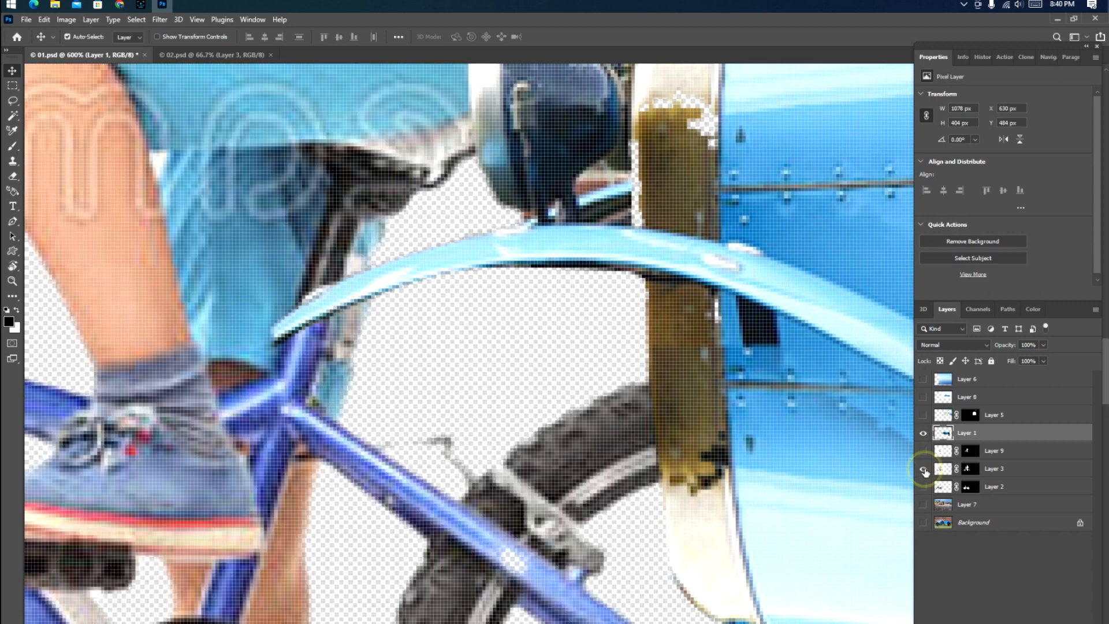
key("ctrl+minus")
key("ctrl+minus")
key("ctrl+minus")
key("ctrl+minus")
key("ctrl+minus")
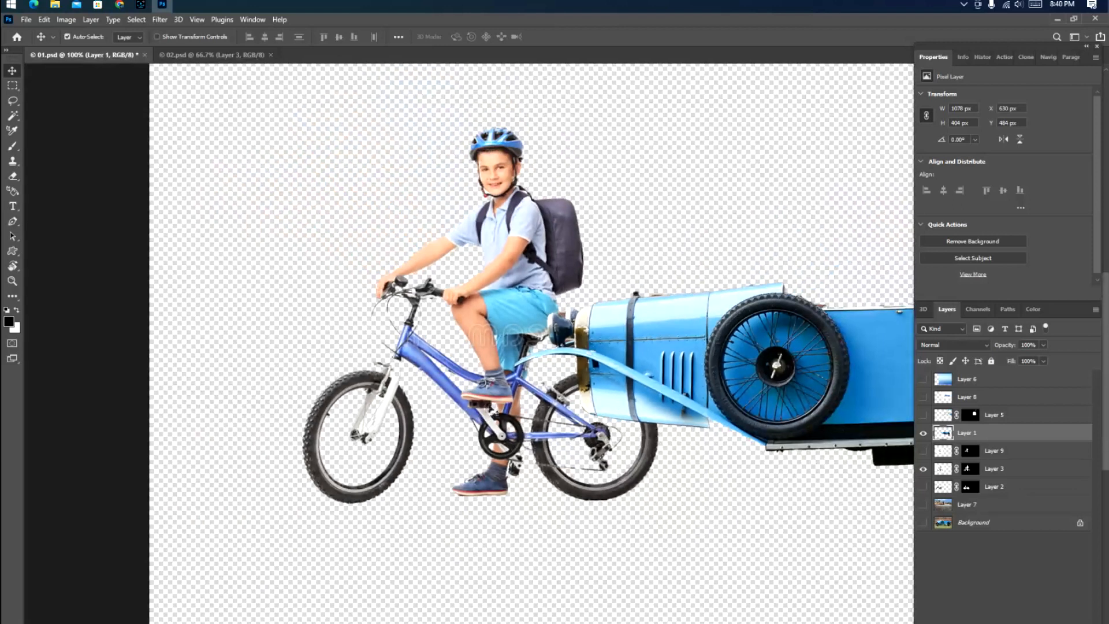
left_click_drag(504, 398, 486, 415)
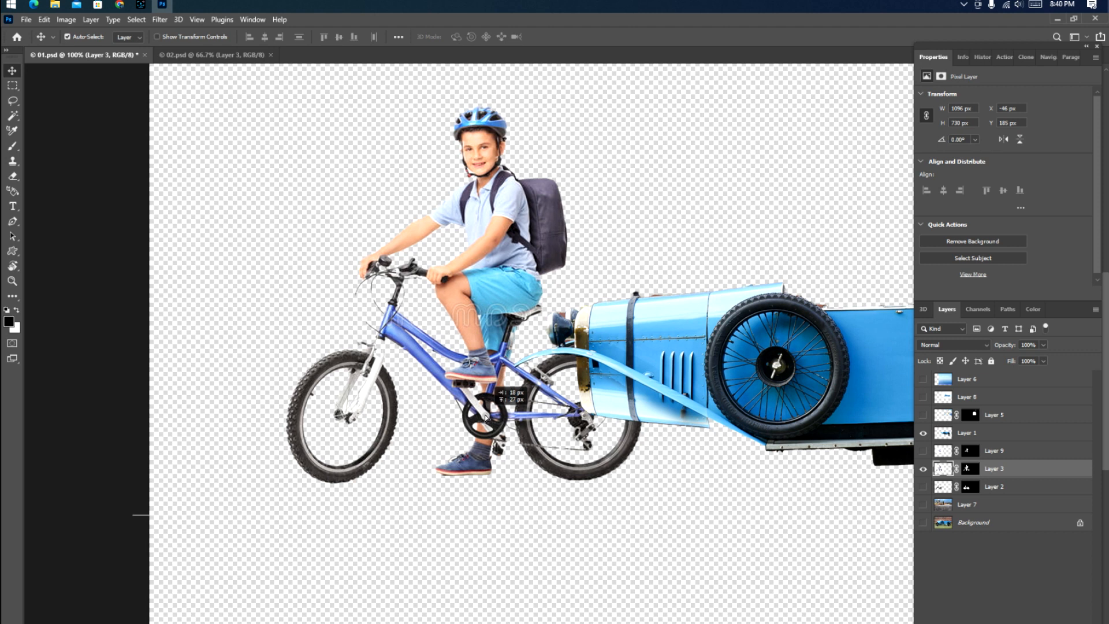
Use Liquify with an enlarged brush on the car layer to stretch the front fender tip toward the bicycle frame.
left_click(589, 346)
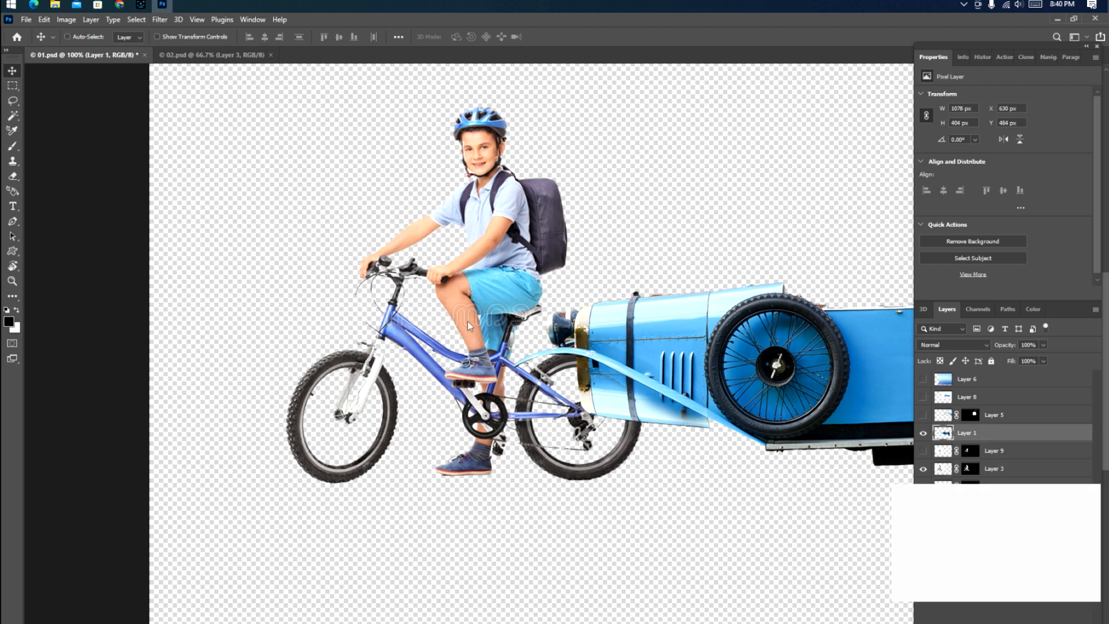
key("ctrl+shift+x")
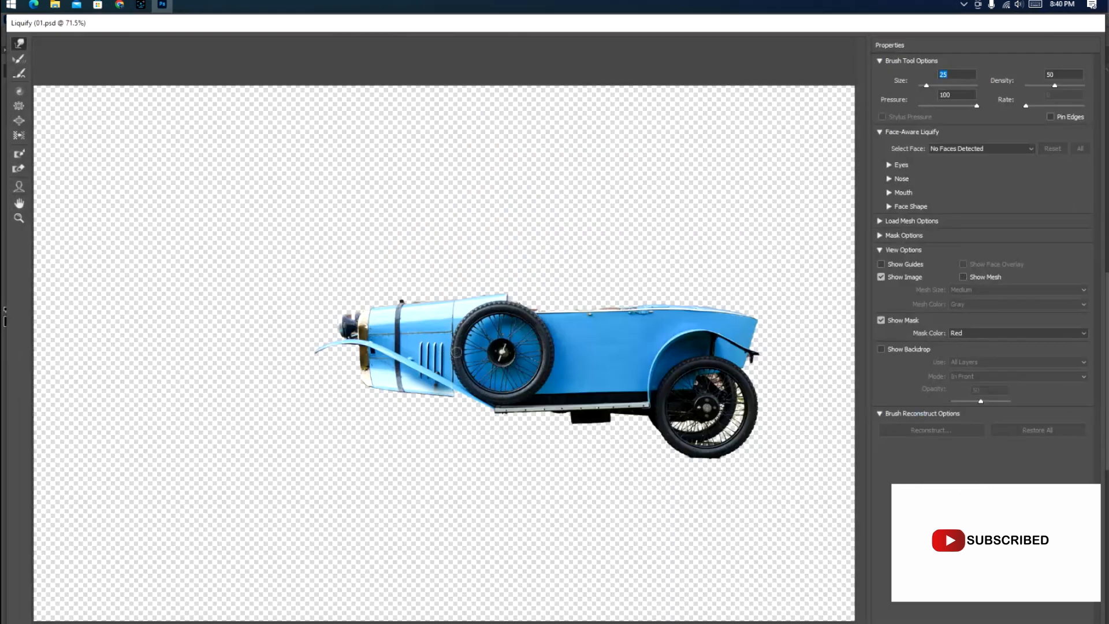
key("bracketright")
key("bracketright")
key("bracketright")
key("bracketright")
key("bracketright")
mouse_move(311, 357)
left_mouse_down()
mouse_move(302, 350)
mouse_move(315, 347)
left_mouse_up()
key("Return")
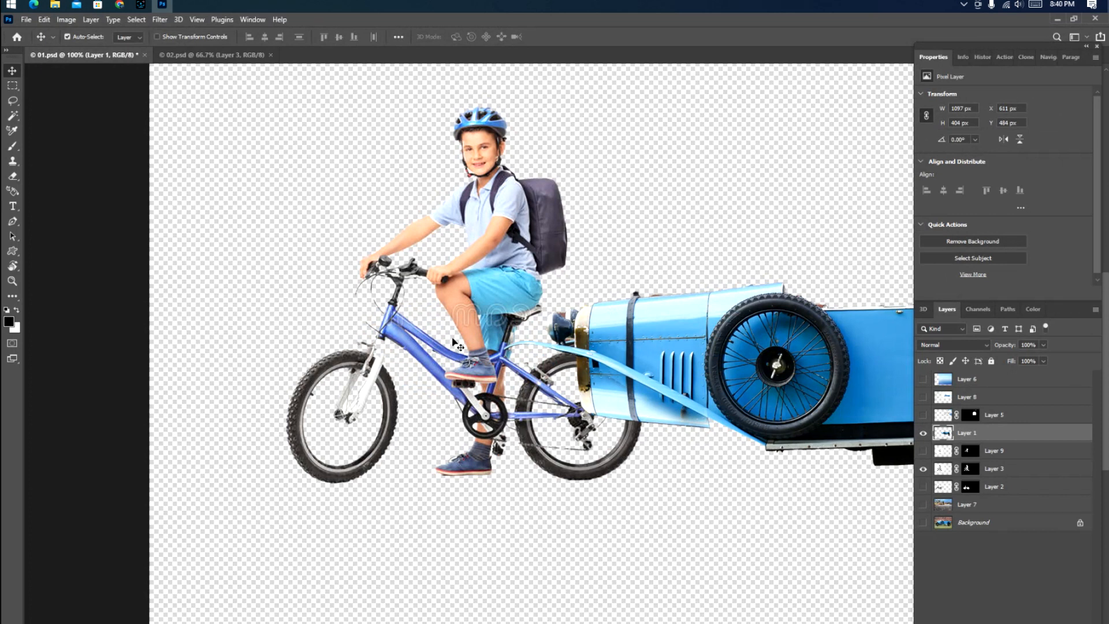
Push the stretched fender tip slightly back toward the car with another Liquify pass.
key("ctrl")
key("ctrl+shift+x")
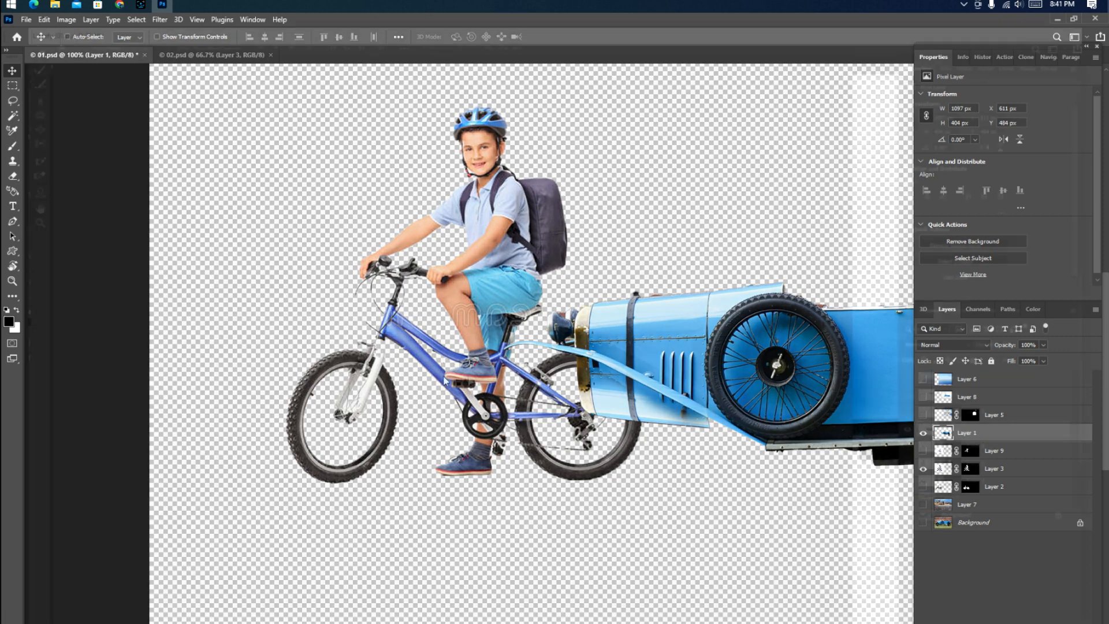
left_click_drag(303, 340, 314, 339)
key("Return")
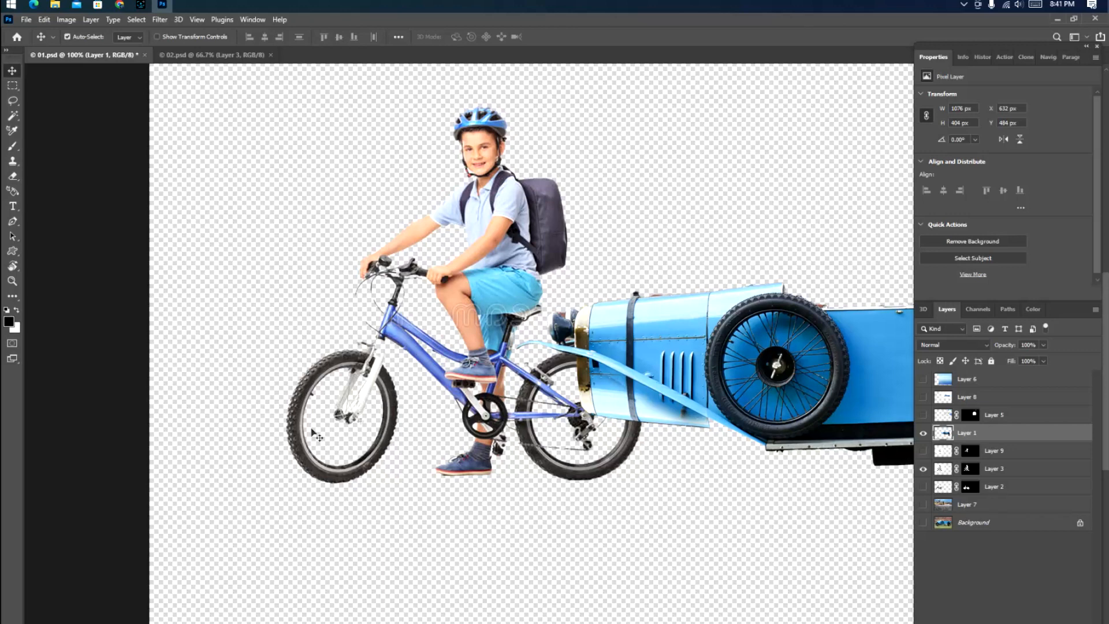
Merge the car and the backpack-wearing cyclist into one layer, test moving it, and undo the move.
key("ctrl+minus")
key("ctrl+minus")
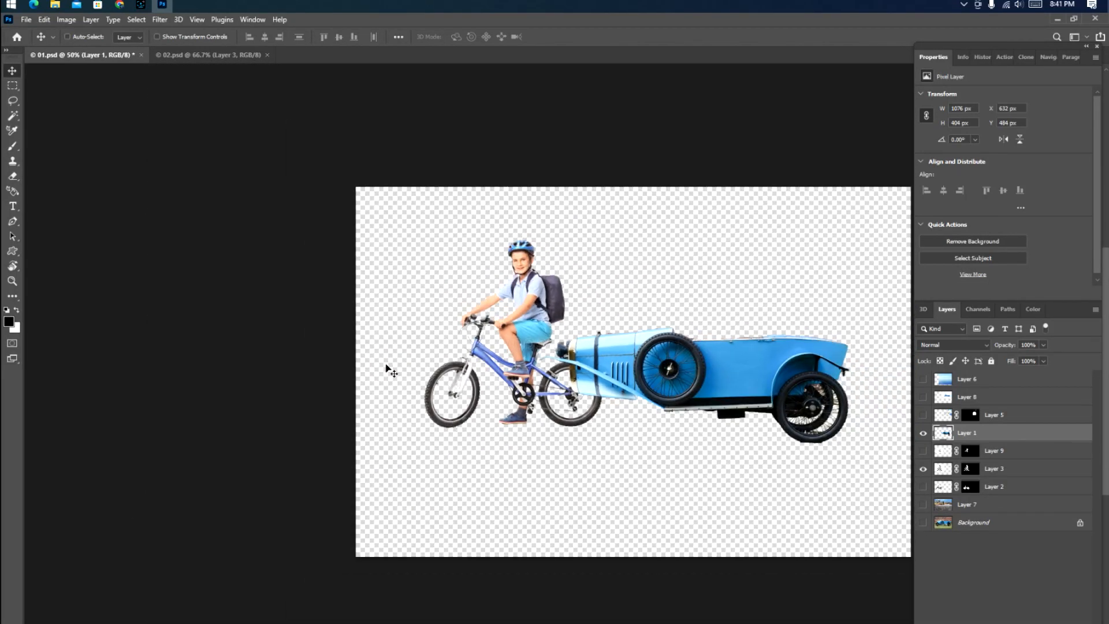
key("ctrl+e")
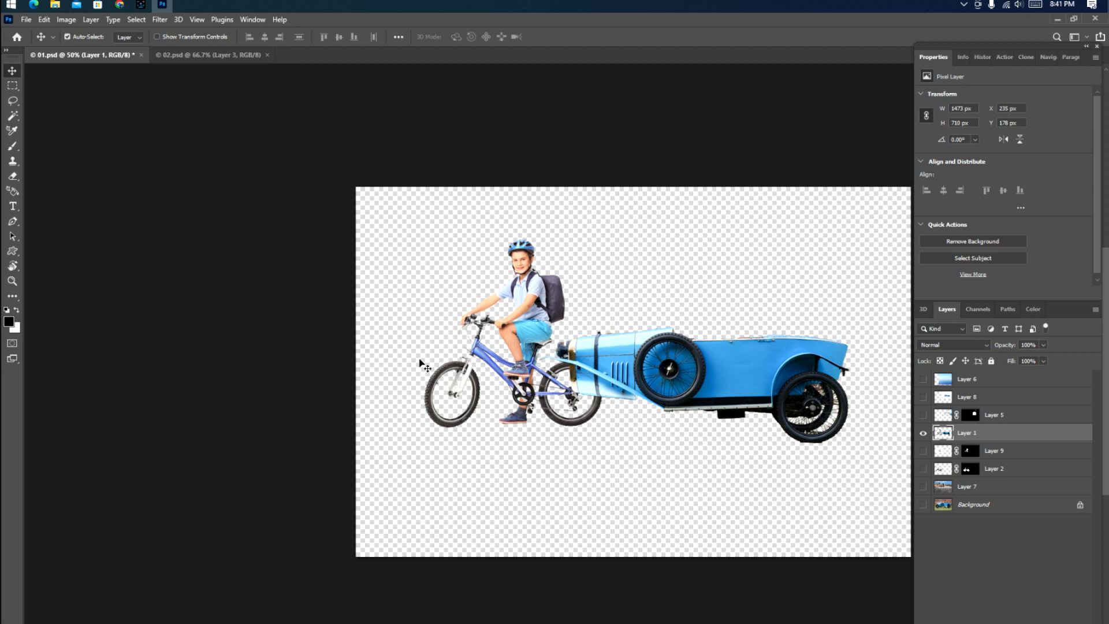
left_click_drag(521, 345, 513, 366)
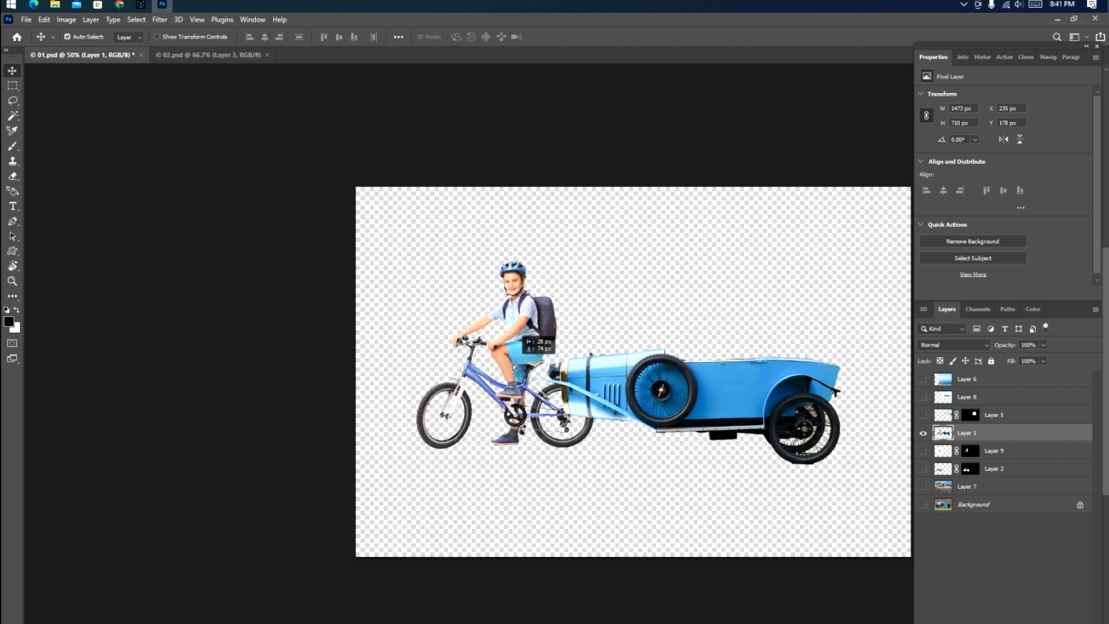
key("ctrl+z")
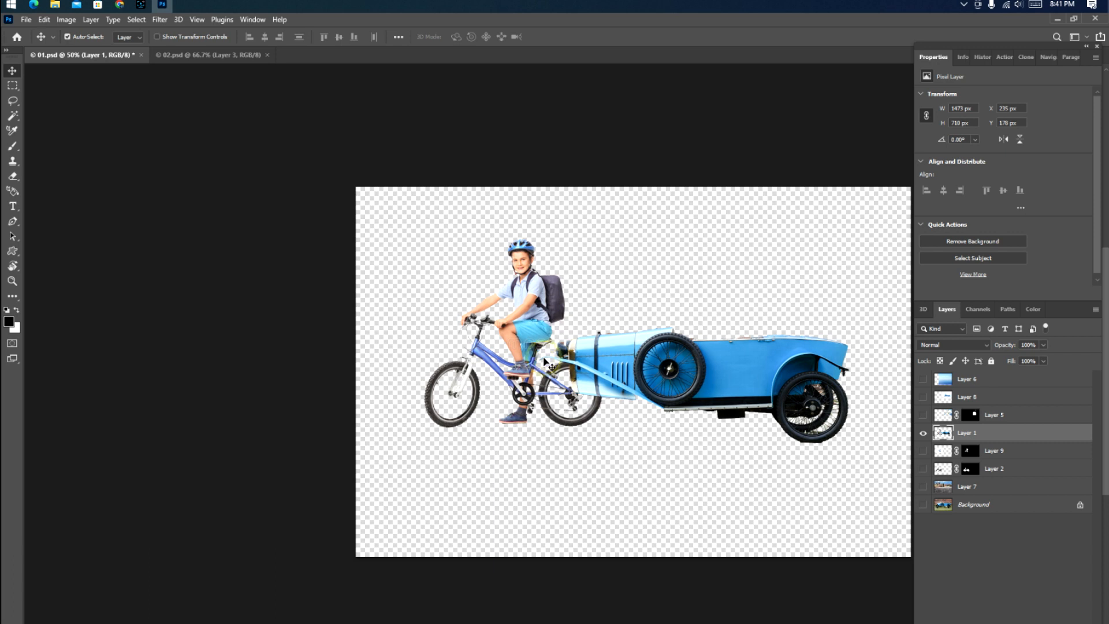
Open the city skyline and road image 04.jpg alongside the 01.psd composite.
left_click(193, 55)
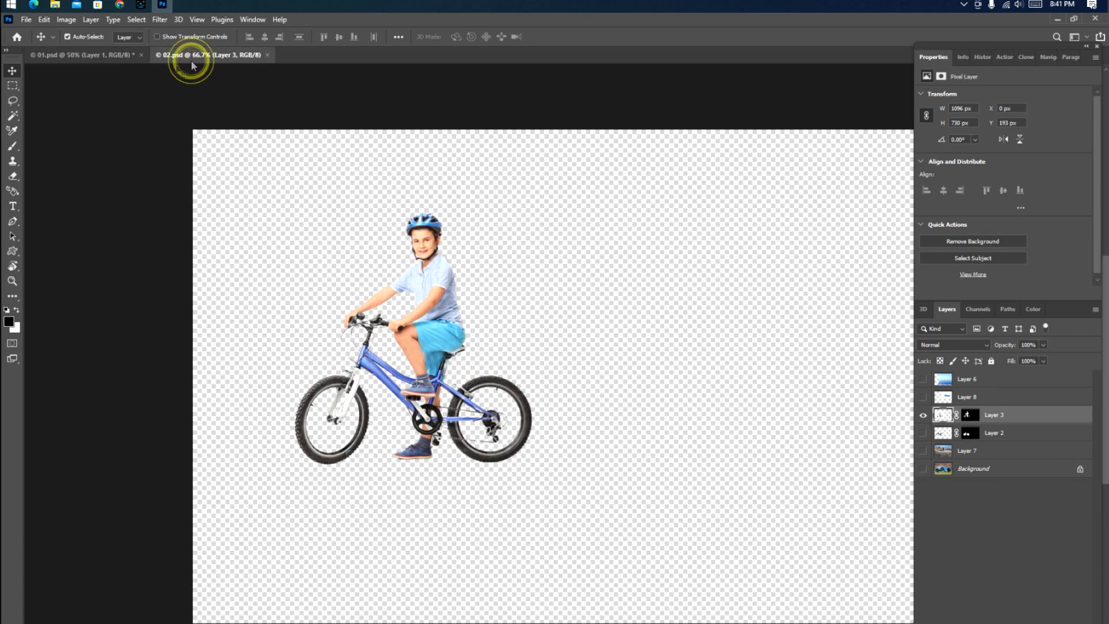
left_click(81, 55)
left_click(28, 19)
left_click(46, 50)
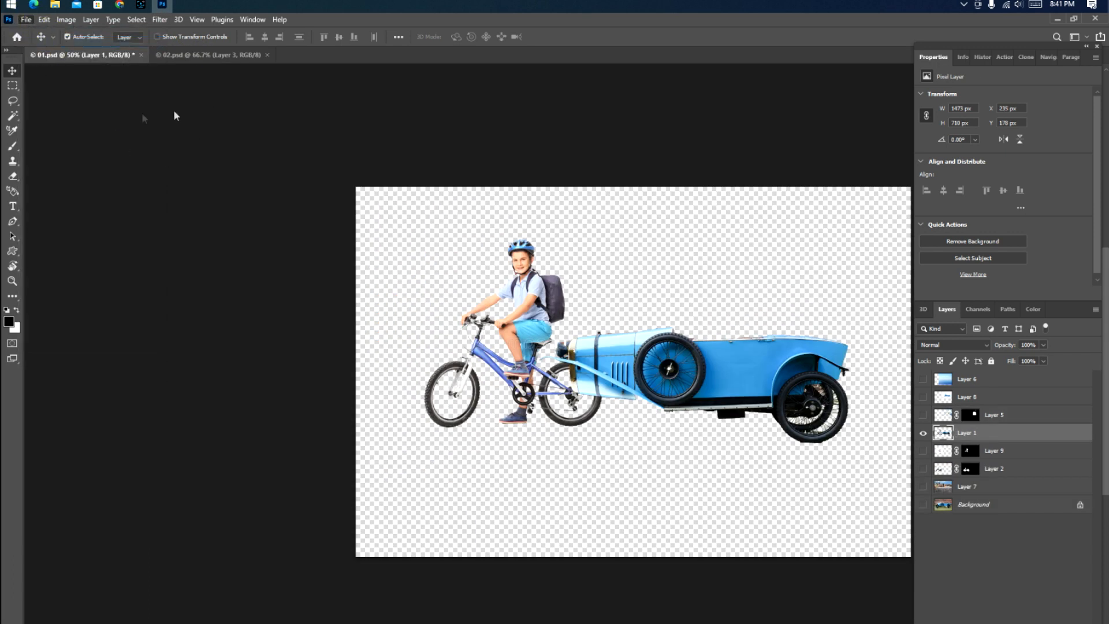
double_click(258, 119)
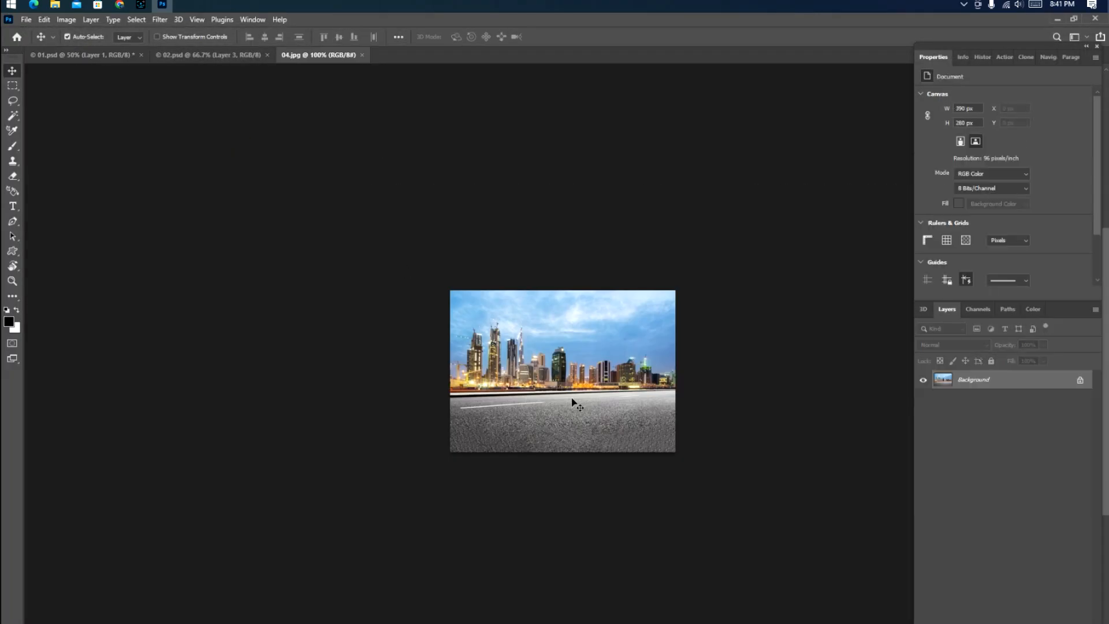
Bring the city road image into the 01.psd composite and enlarge it to cover the whole canvas.
left_click_drag(571, 388, 89, 58)
left_click_drag(602, 350, 617, 365)
key("ctrl+t")
left_click_drag(672, 322, 944, 234)
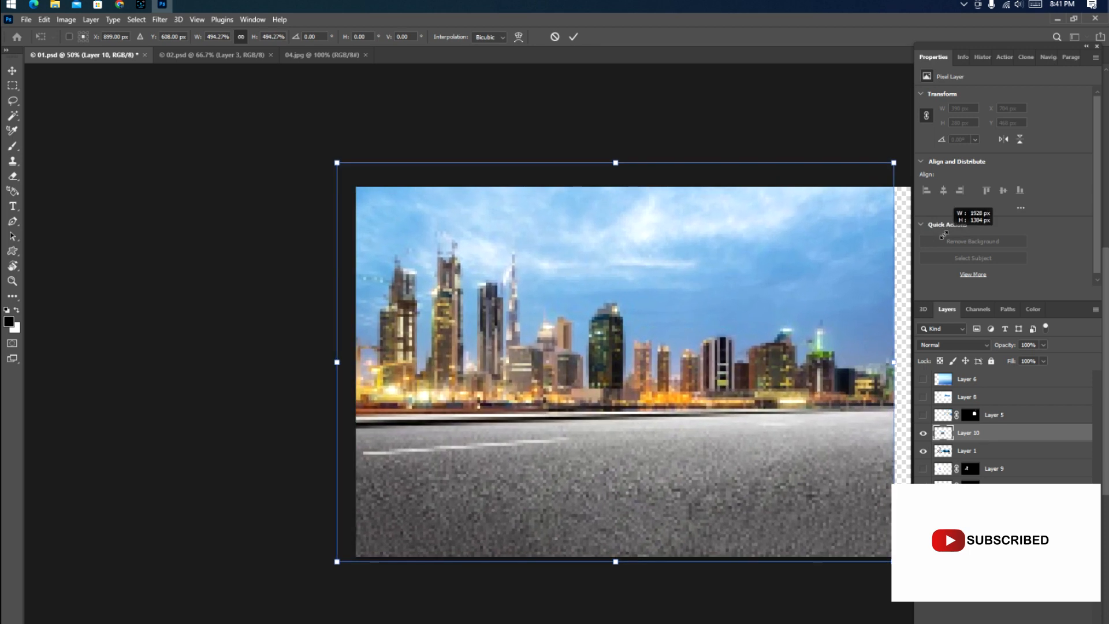
key("Return")
key("ctrl+minus")
key("ctrl+t")
left_click_drag(788, 230, 799, 218)
double_click(706, 292)
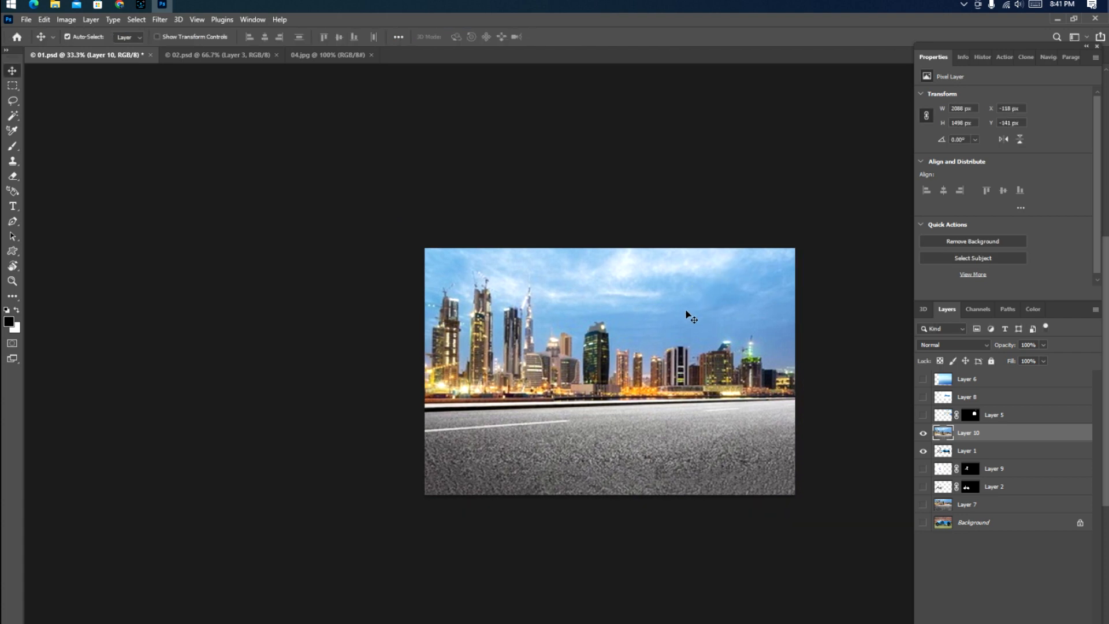
Send the city layer behind the cyclist and car, and lower and enlarge the cyclist-car layer to about 119% on the road.
key("ctrl+bracketleft")
left_click_drag(631, 372, 629, 422)
key("ctrl+t")
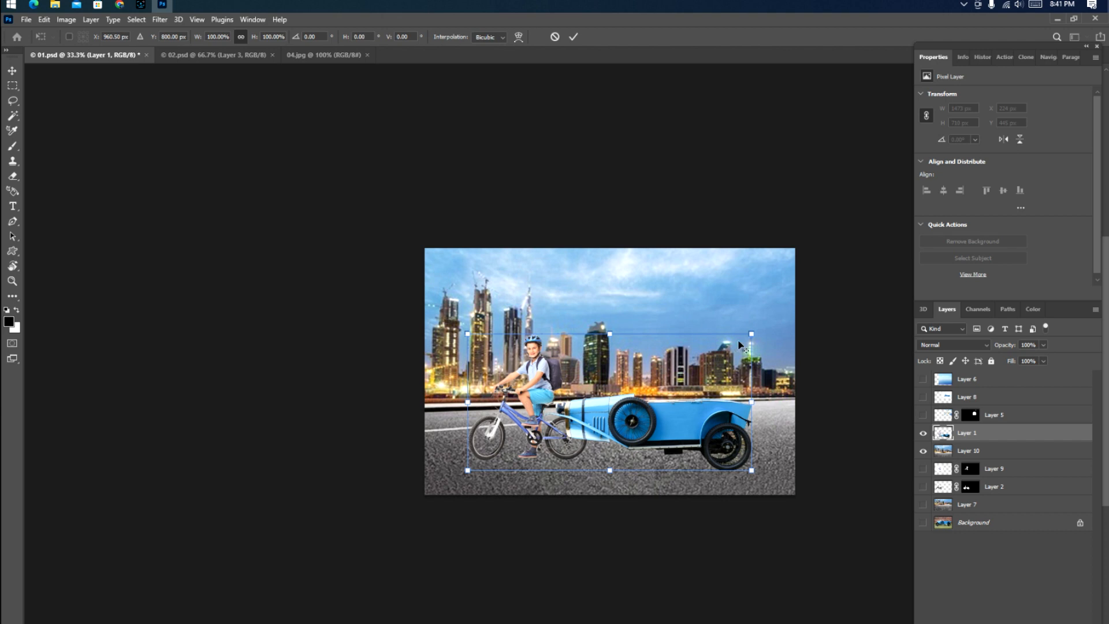
left_click_drag(753, 332, 777, 321)
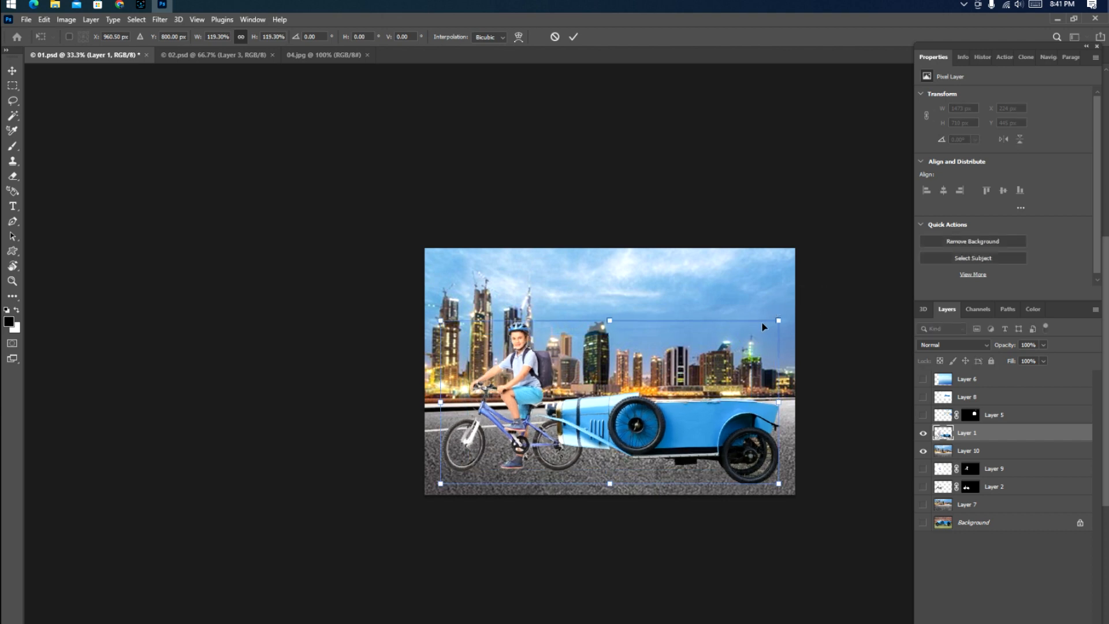
double_click(522, 425)
Examine the joined bicycle and car up close against the city road backdrop.
key("ctrl+1")
key("ctrl+minus")
key("ctrl+plus")
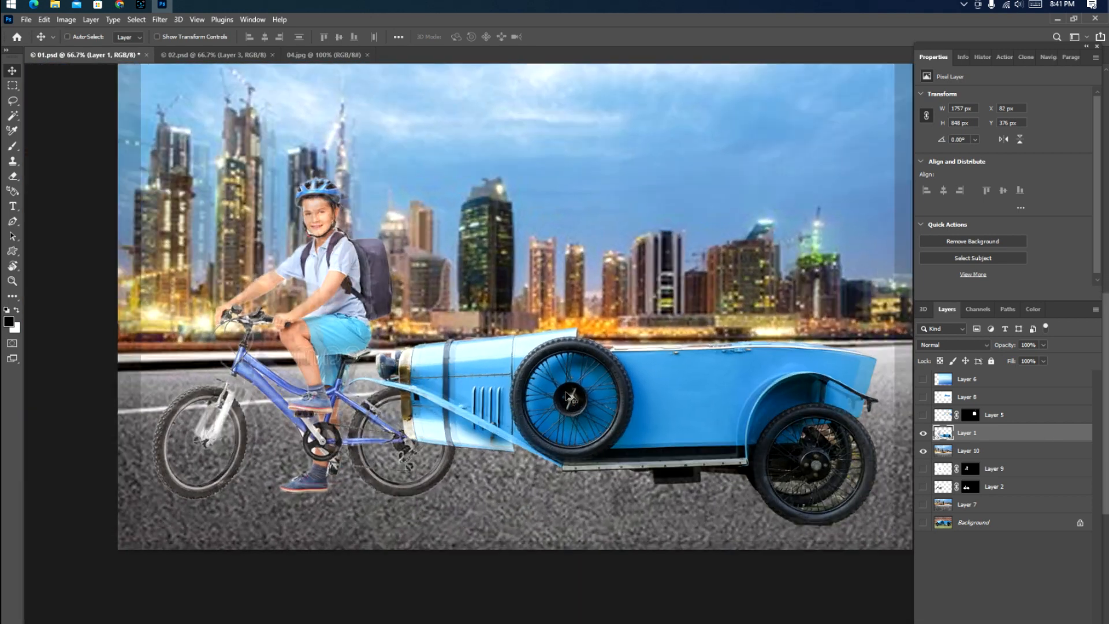
key("ctrl+plus")
key("ctrl+minus")
key("ctrl+plus")
key("ctrl+minus")
key("ctrl+plus")
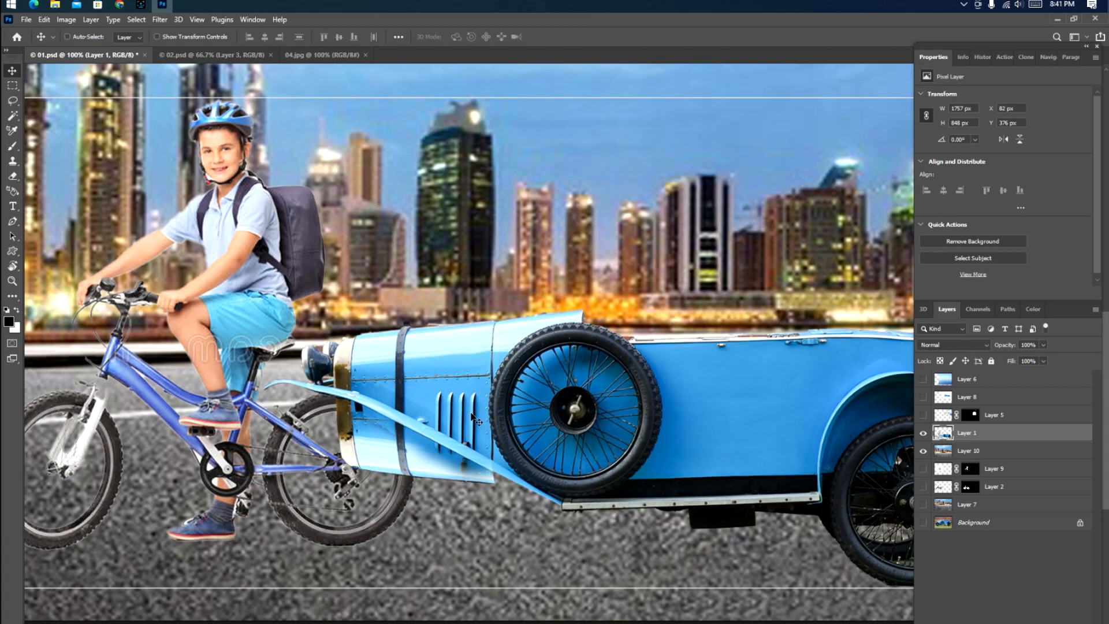
key("ctrl+minus")
left_click(511, 405, "ctrl")
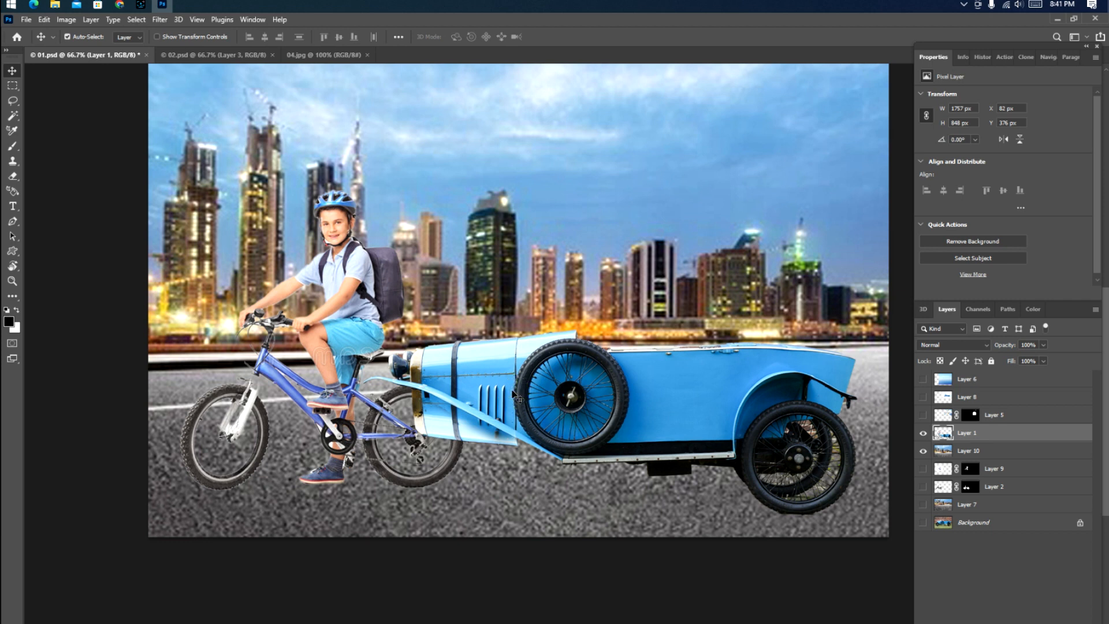
Open 08.jpg and copy the selected fishbowl and jumping goldfish onto a new layer.
left_click(27, 20)
left_click(38, 42)
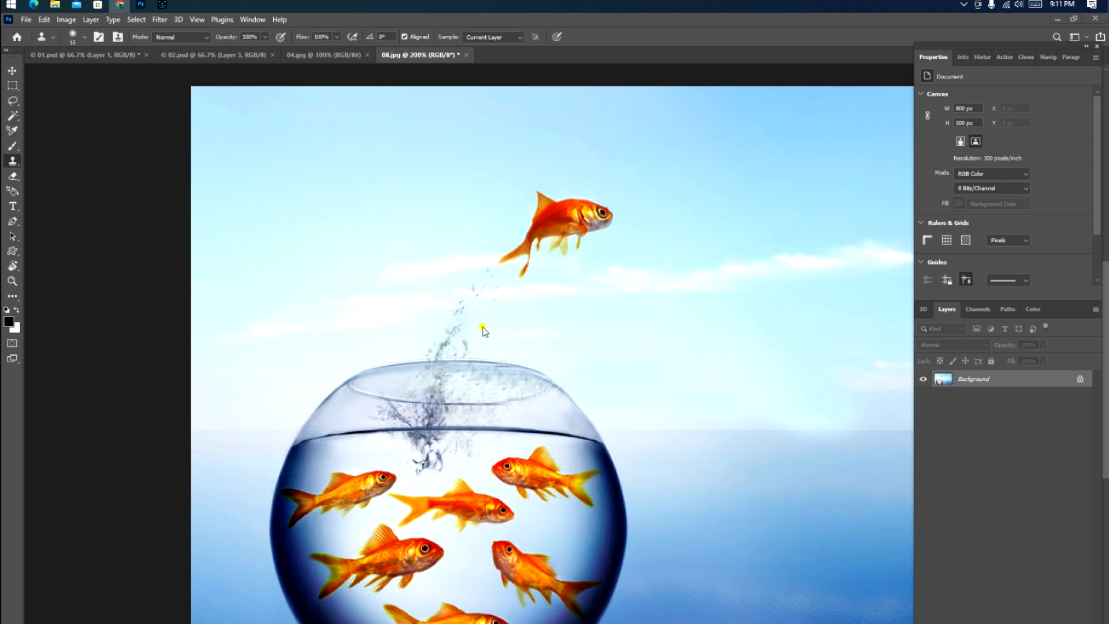
left_click(483, 328)
key("v")
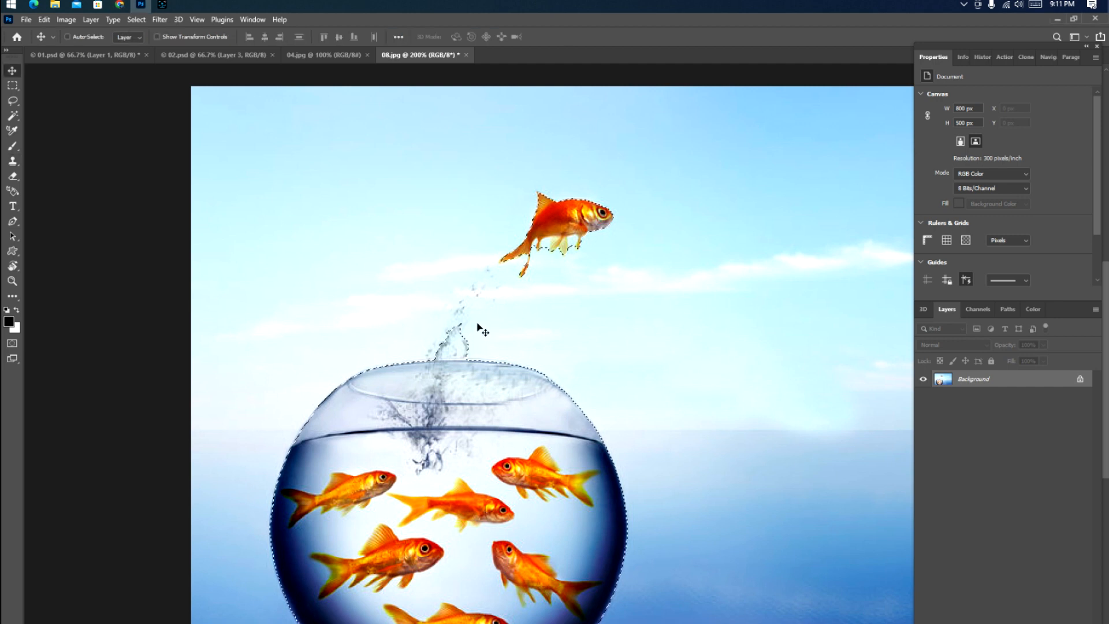
key("ctrl+j")
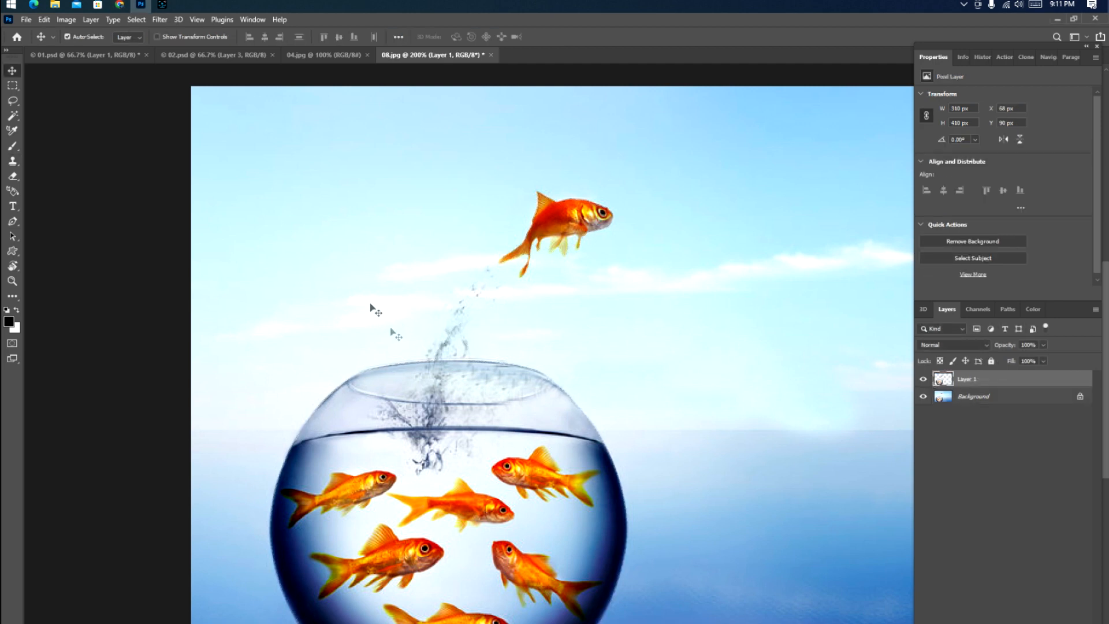
Bring the fishbowl layer into 01.psd and enlarge it to about 202%, positioned over the car's open body.
left_click_drag(451, 411, 640, 333)
key("ctrl+t")
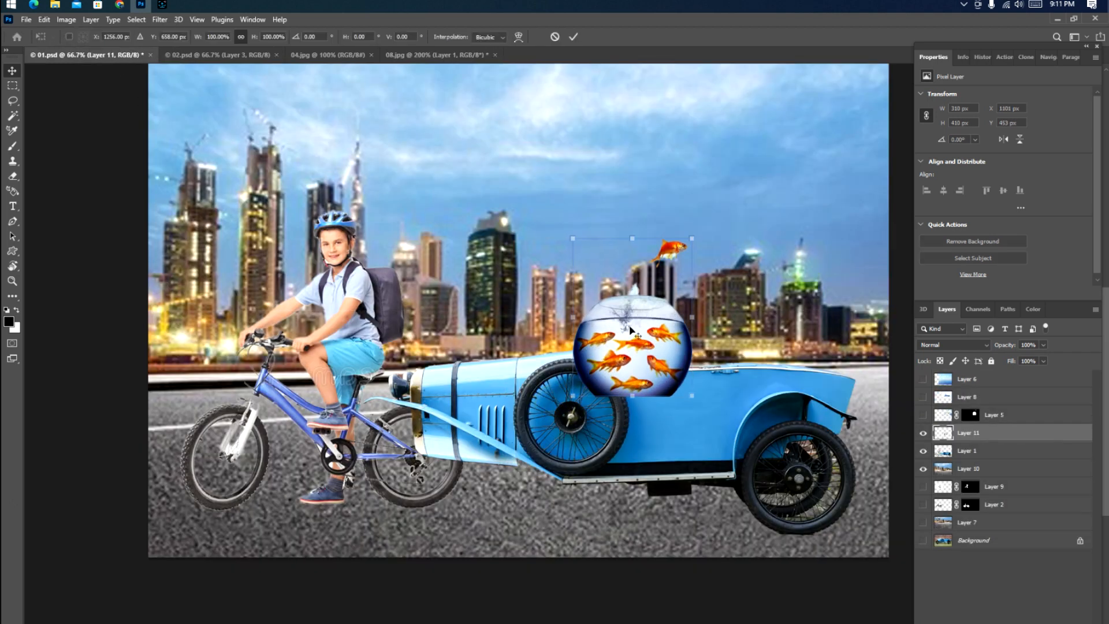
left_click_drag(691, 238, 753, 158)
left_click_drag(688, 352, 736, 279)
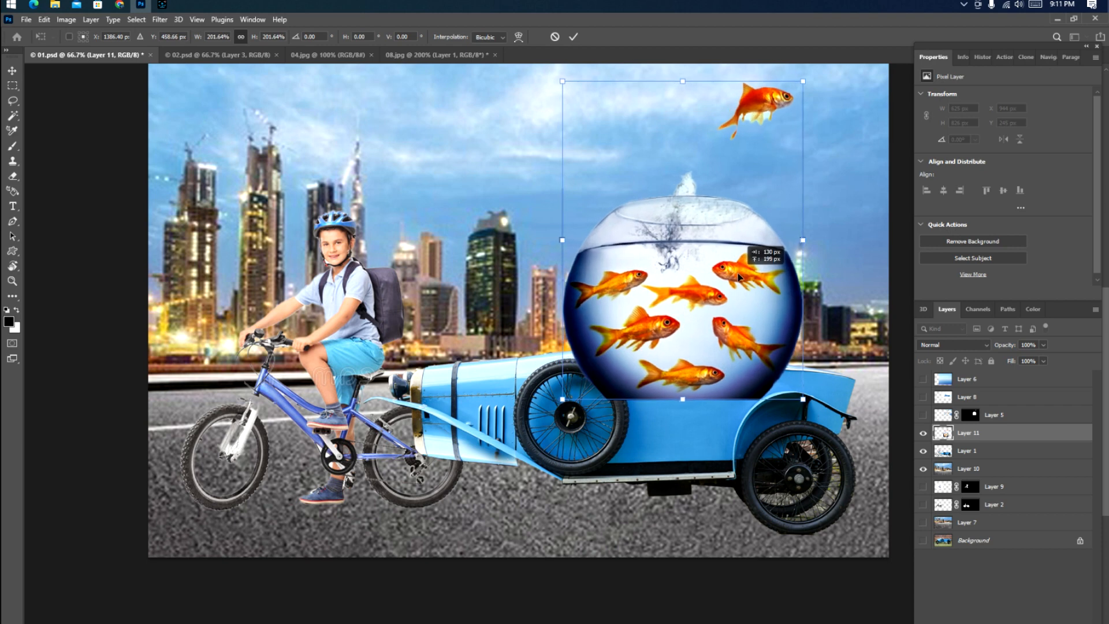
key("Return")
Shift the fishbowl about 35 px right and 5 px down over the car body.
key("ctrl+plus")
key("ctrl+plus")
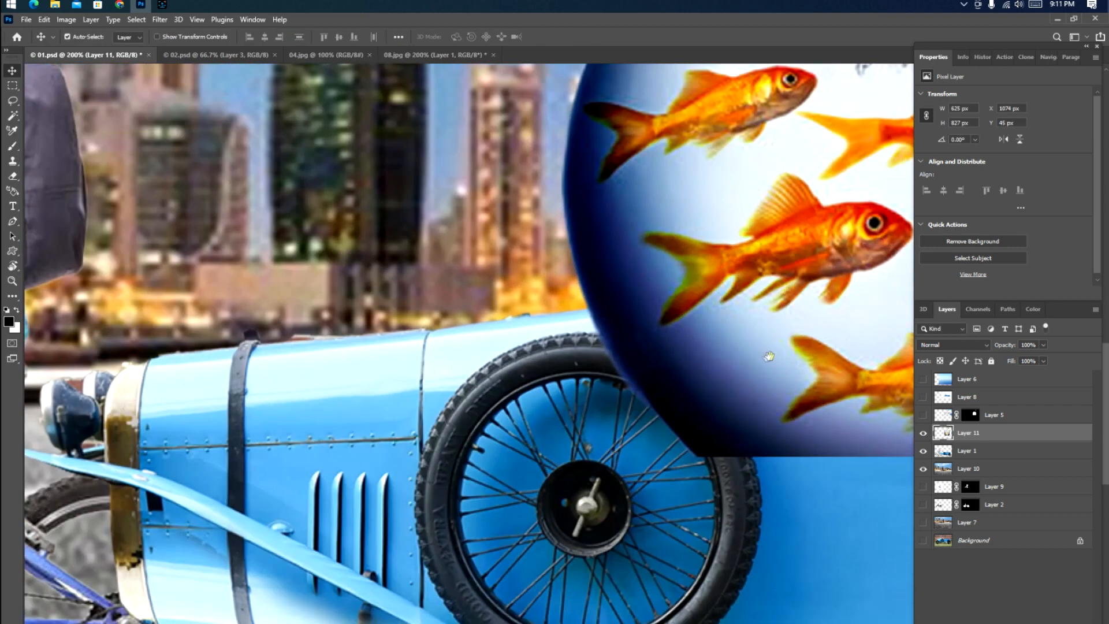
left_click_drag(770, 355, 320, 366)
left_click_drag(489, 356, 528, 363)
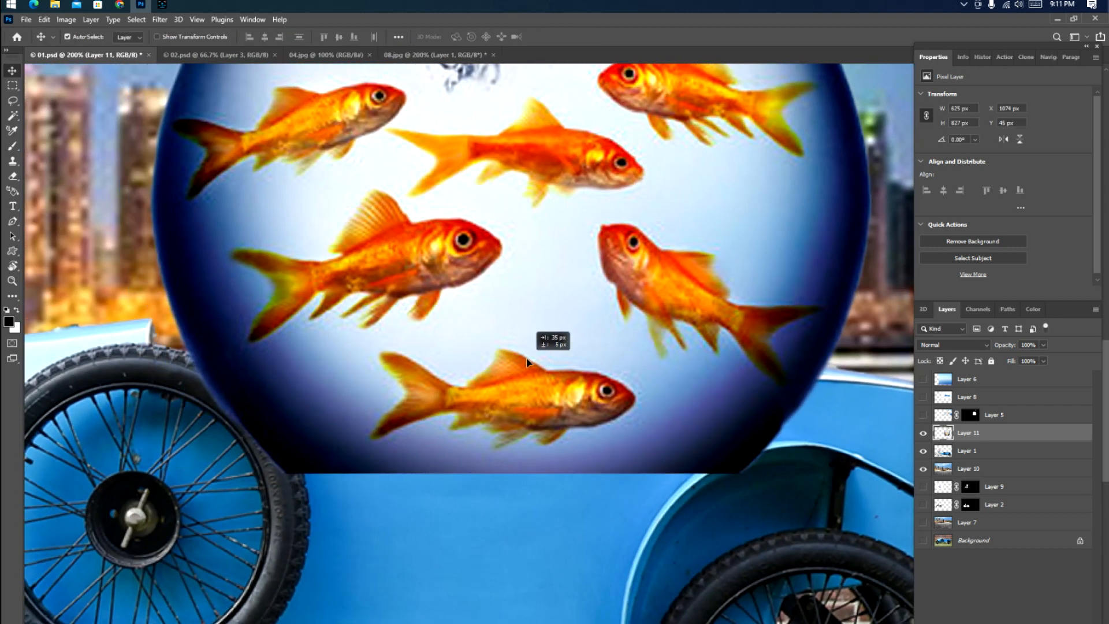
key("ctrl+minus")
key("ctrl+minus")
key("ctrl+minus")
key("ctrl+minus")
key("ctrl+minus")
key("ctrl+minus")
key("ctrl+plus")
key("ctrl+plus")
key("ctrl+plus")
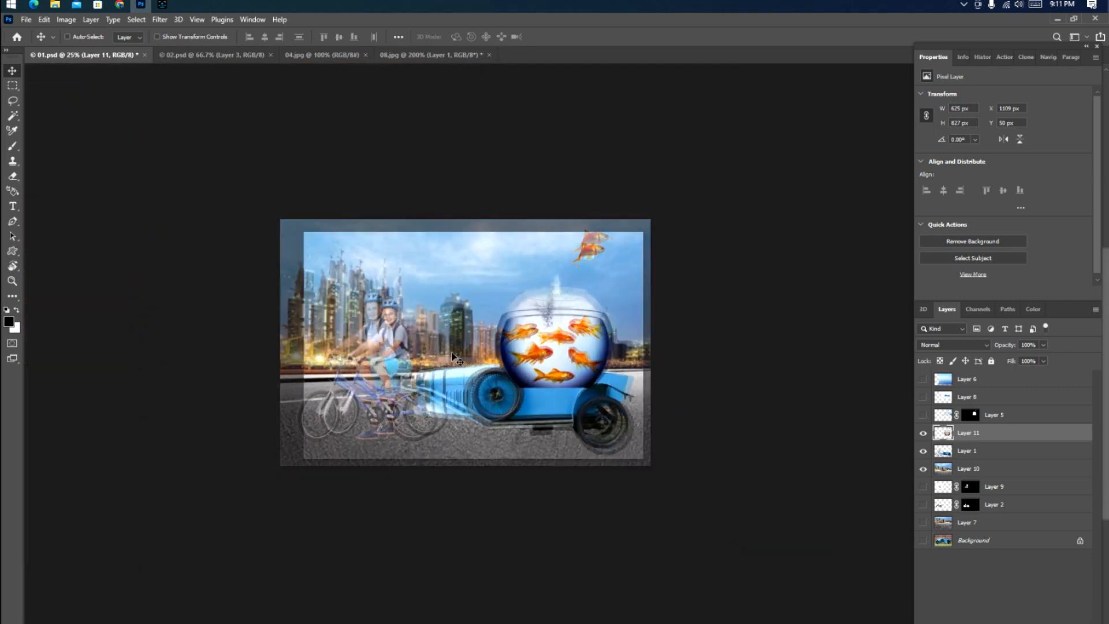
key("ctrl+plus")
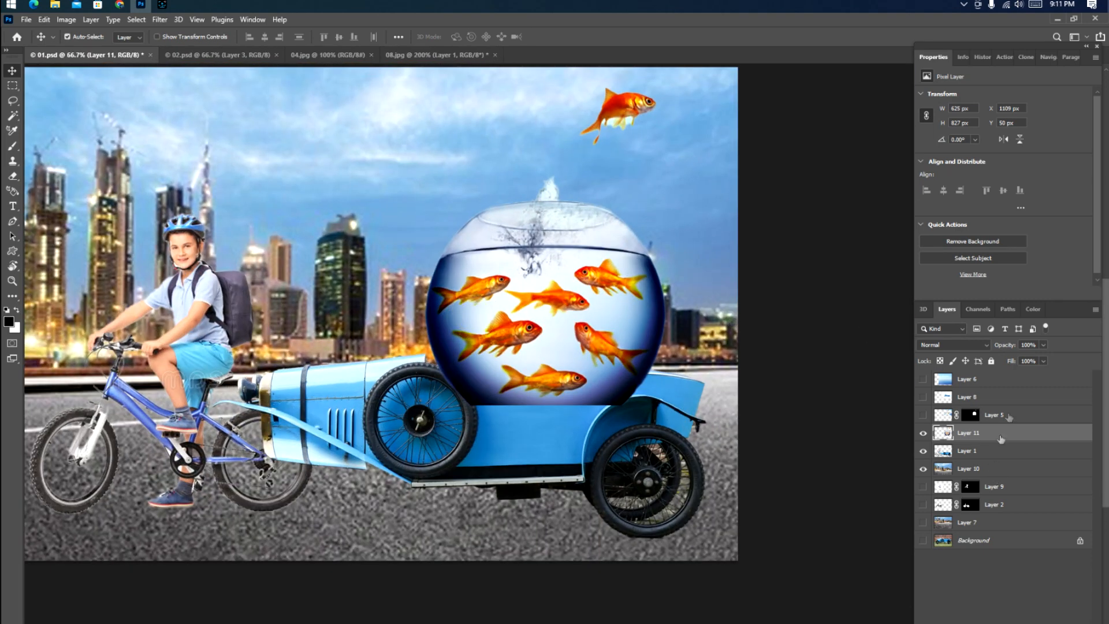
Reduce the fishbowl layer's fill to 21%.
left_click_drag(1044, 374, 1003, 376)
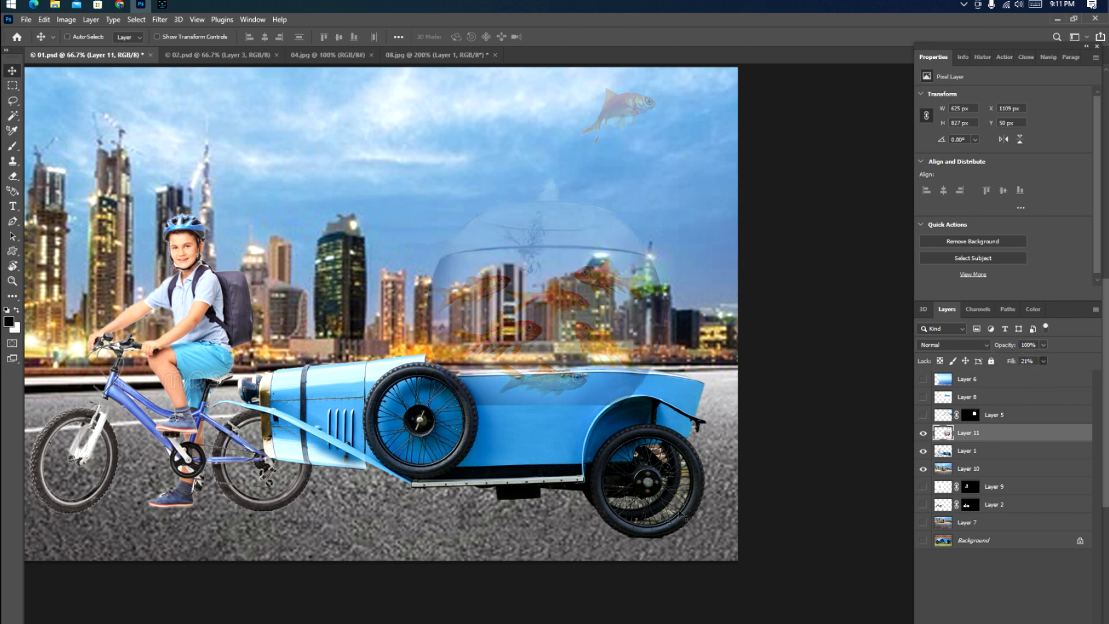
key("ctrl+plus")
key("ctrl+plus")
key("ctrl+plus")
left_click_drag(392, 426, 495, 448)
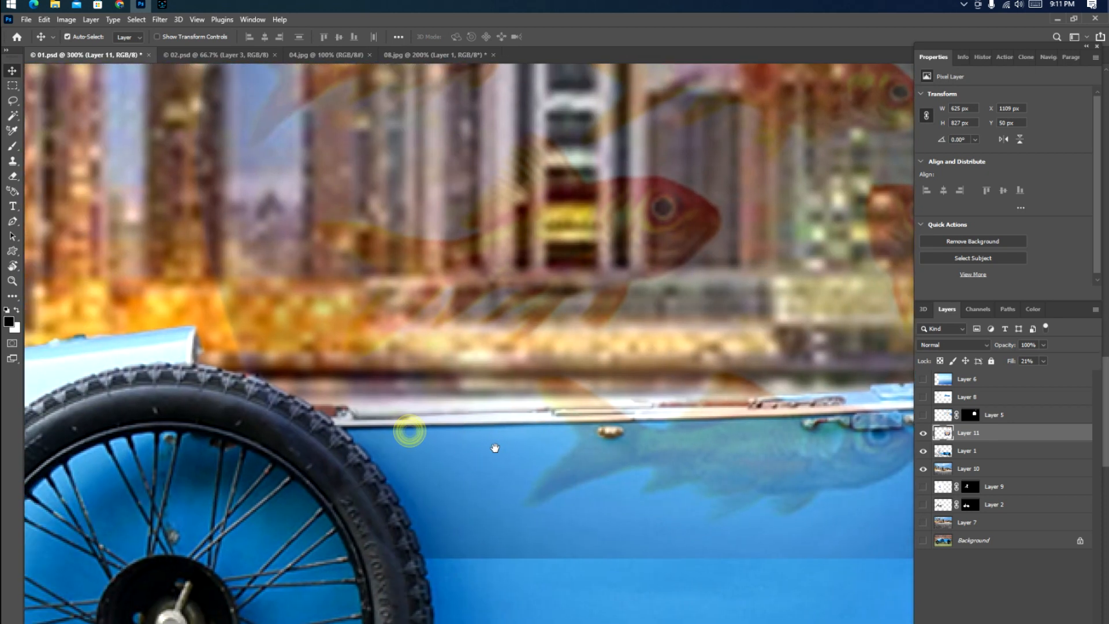
Trace a closed Pen path along the spare wheel and car body's upper edge, enclosing the bowl's lower part, and convert it to a selection.
key("p")
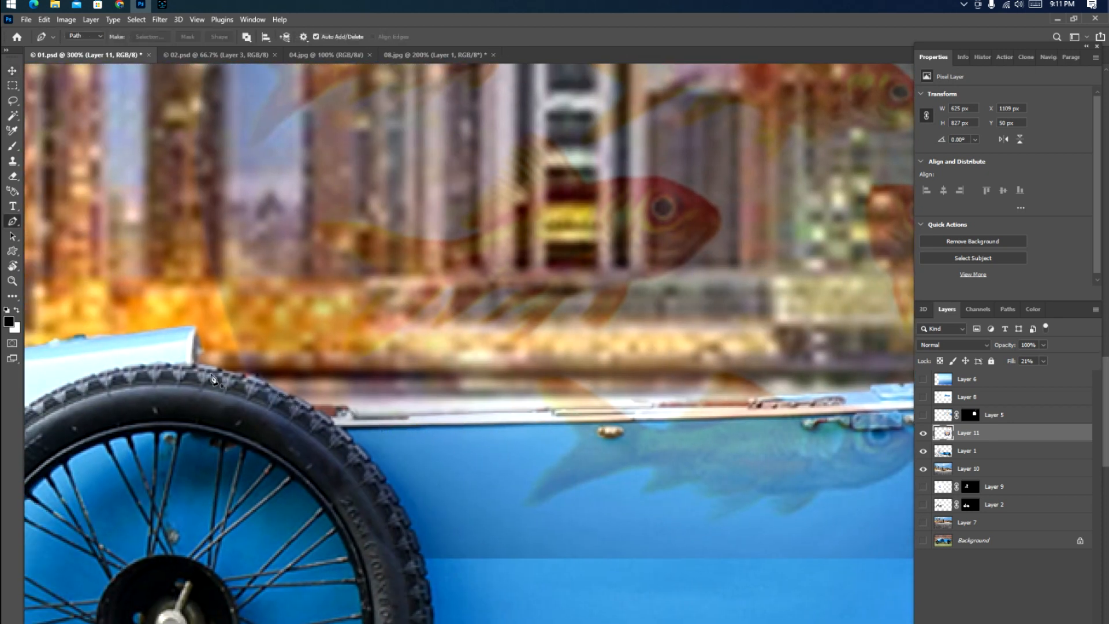
left_click(218, 368)
left_click_drag(300, 398, 360, 409)
left_click(327, 407)
left_click_drag(470, 411, 480, 414)
left_click_drag(654, 406, 688, 403)
left_click_drag(784, 403, 466, 429)
left_click(557, 412)
left_click_drag(611, 408, 632, 407)
left_click_drag(773, 427, 718, 461)
left_click(720, 509)
left_click_drag(574, 588, 706, 411)
left_click_drag(727, 503, 705, 508)
left_click(579, 525)
left_click_drag(344, 508, 727, 532)
left_click(456, 535)
left_click(398, 539)
left_click(316, 522)
left_click(210, 479)
left_click_drag(177, 441, 166, 425)
left_click_drag(139, 363, 138, 351)
left_click(155, 291)
key("ctrl+plus")
key("ctrl+Return")
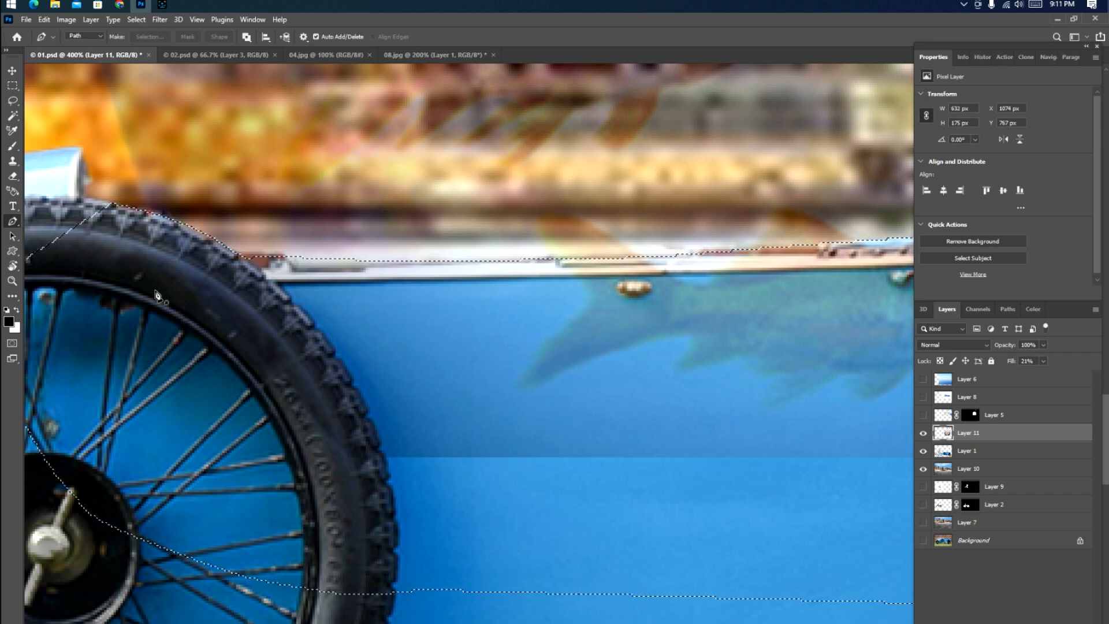
Delete the selected part of the fishbowl overlapping the car body and clear the selection.
key("Delete")
key("ctrl+d")
key("v")
key("ctrl+minus")
key("ctrl+minus")
key("ctrl+minus")
key("ctrl+minus")
key("ctrl+plus")
left_click_drag(581, 382, 504, 467)
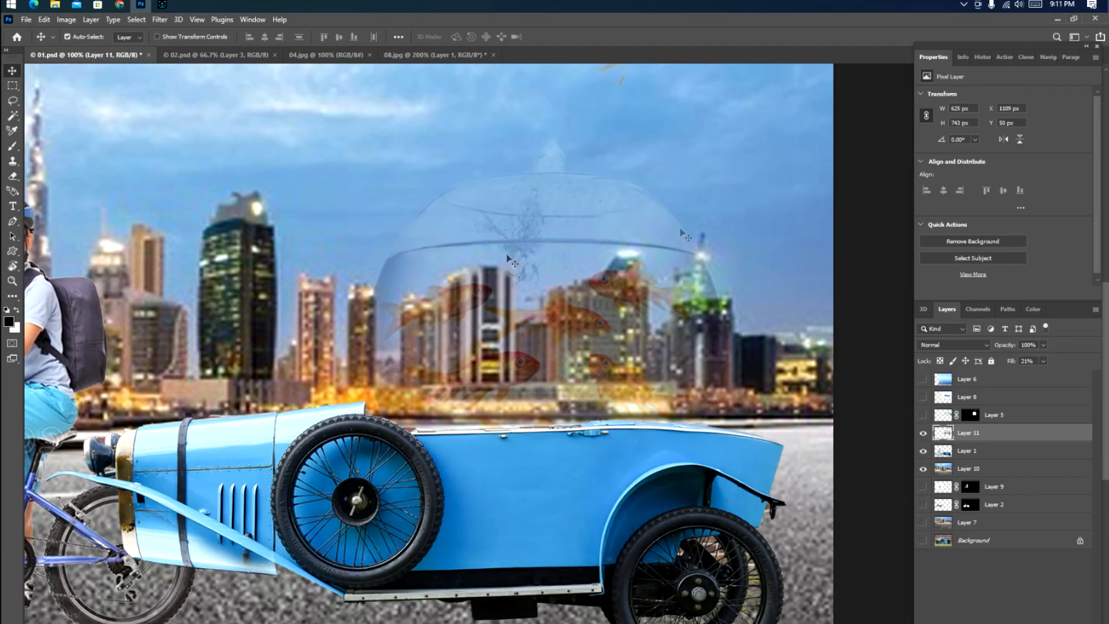
Set the fishbowl layer's fill to 100% and select the cyclist-car layer.
left_click_drag(1042, 376, 1081, 376)
left_click(695, 487)
key("ctrl+minus")
key("ctrl+minus")
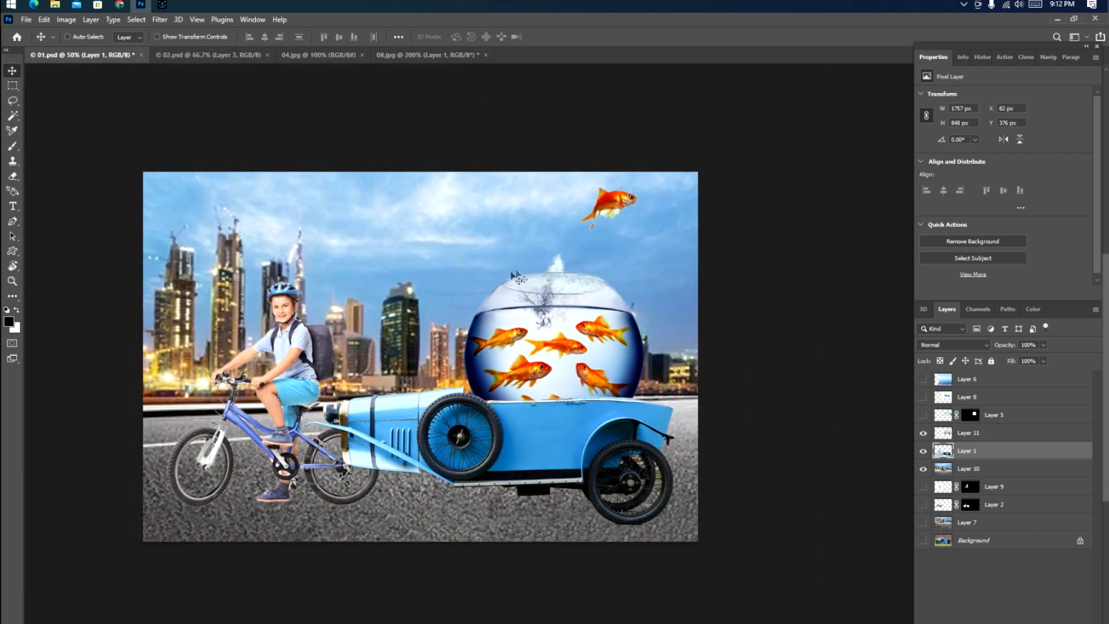
Open the blue water splash PNG from the Picture 01 folder.
left_click(26, 19)
left_click(36, 36)
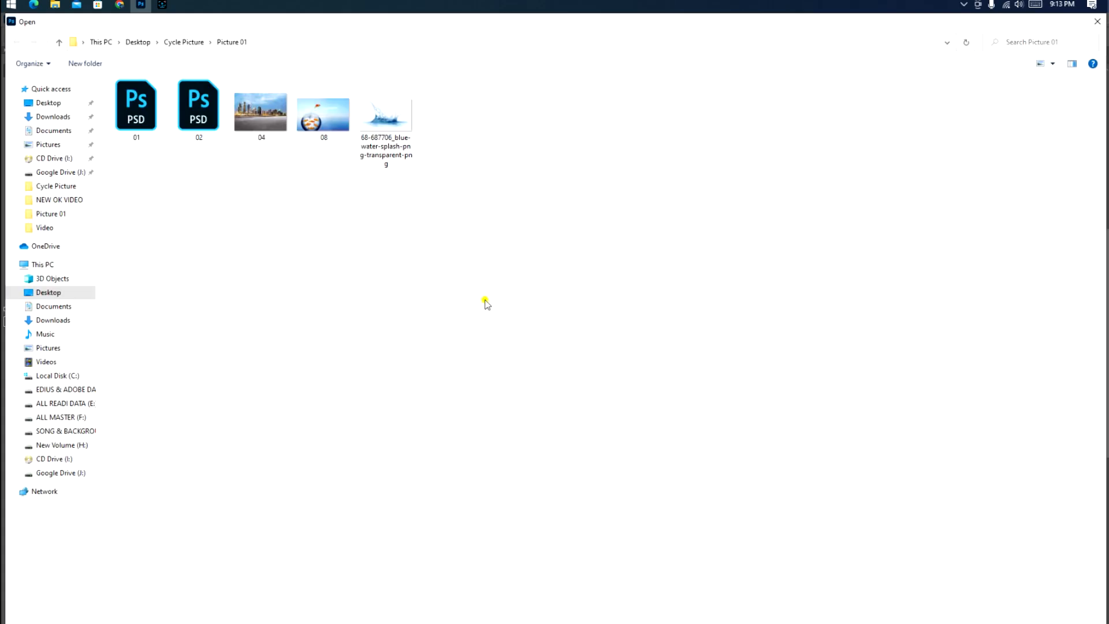
double_click(386, 116)
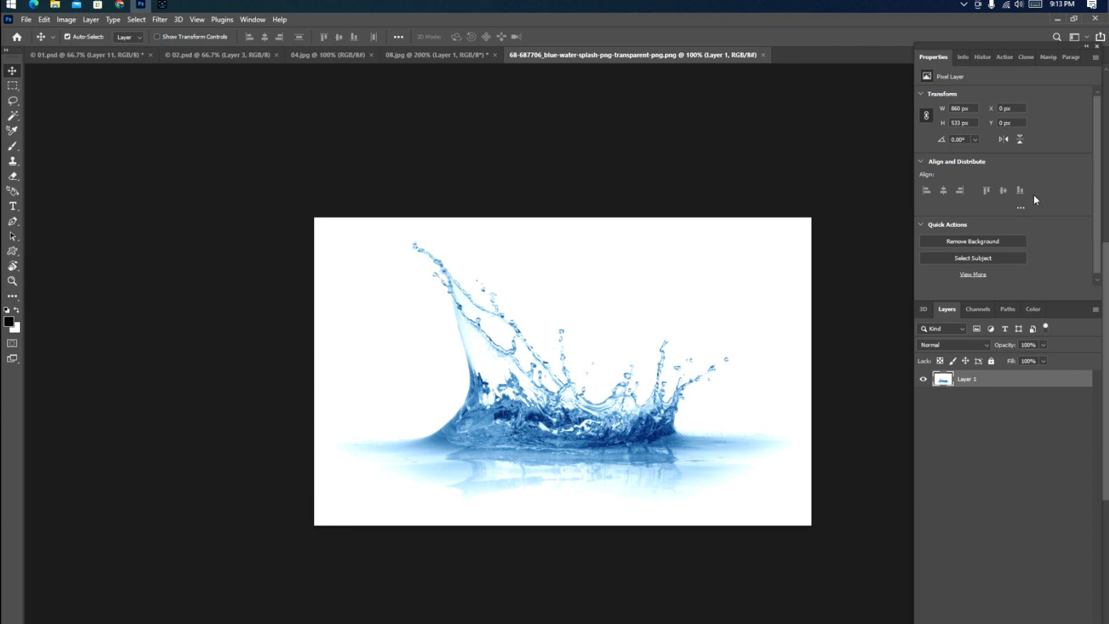
Rearrange the workspace so the layer list sits above the layer properties with both visible beside the canvas.
left_click_drag(1074, 307, 1057, 48)
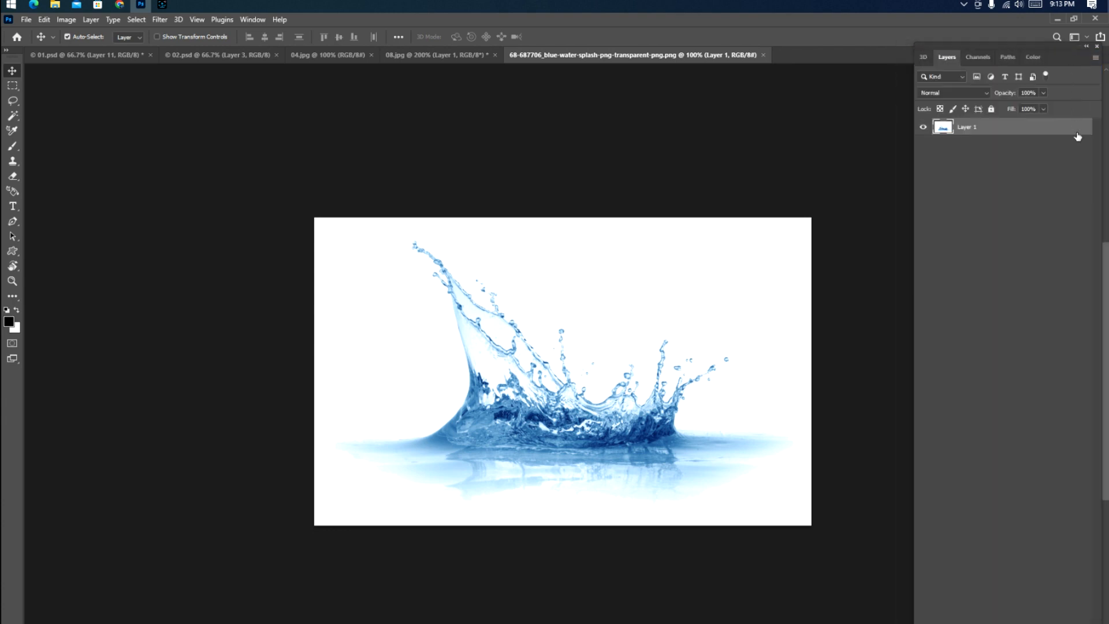
left_click_drag(1060, 48, 817, 41)
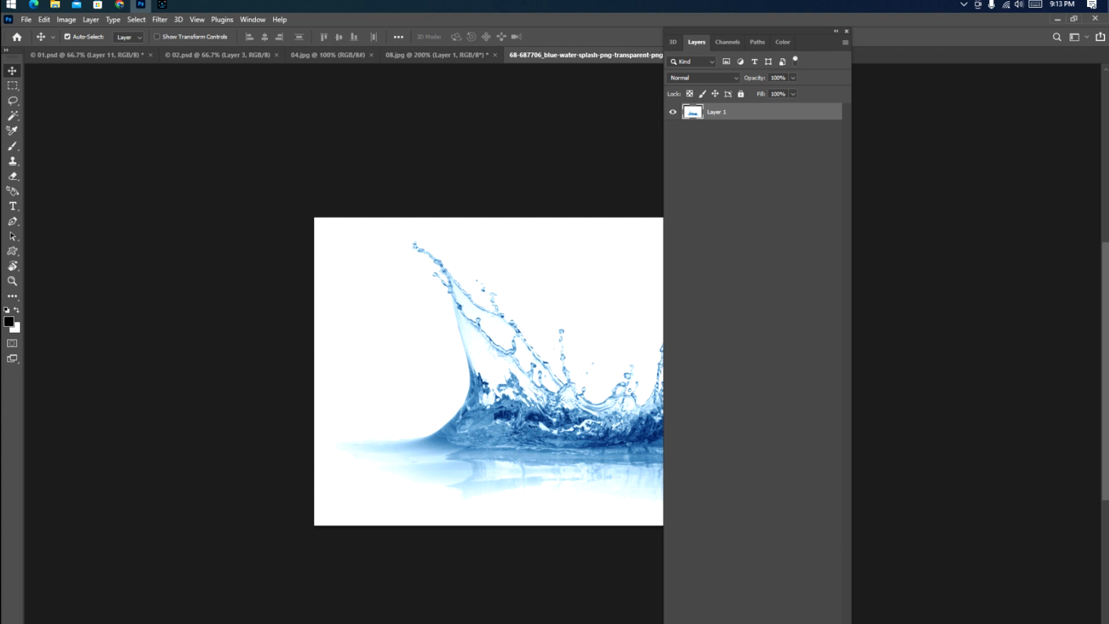
left_click_drag(829, 604, 845, 400)
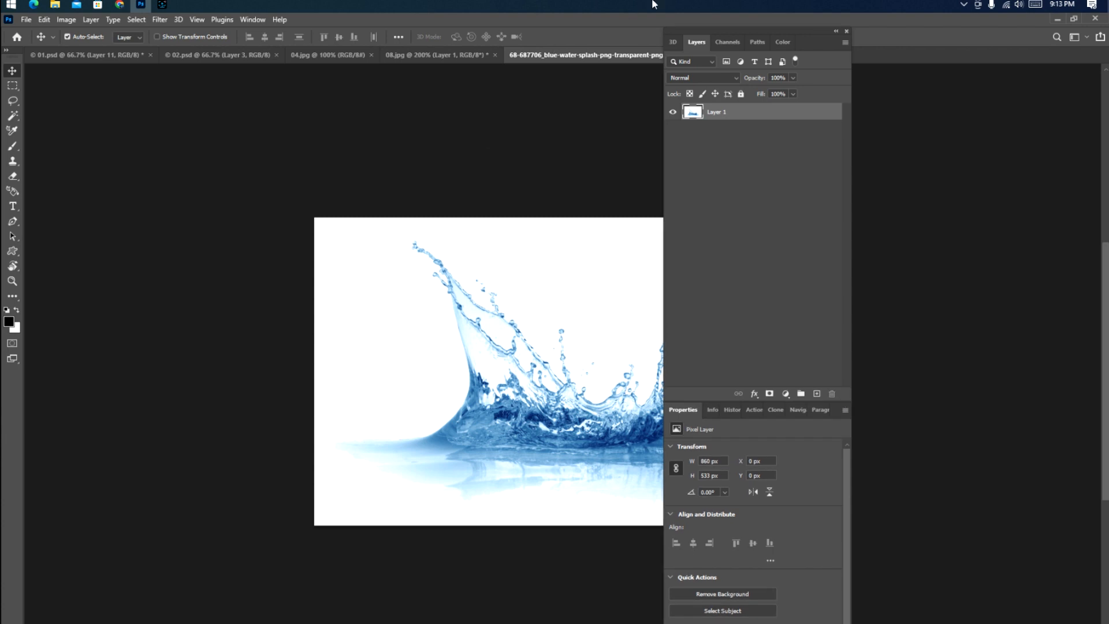
left_click_drag(791, 29, 1042, 53)
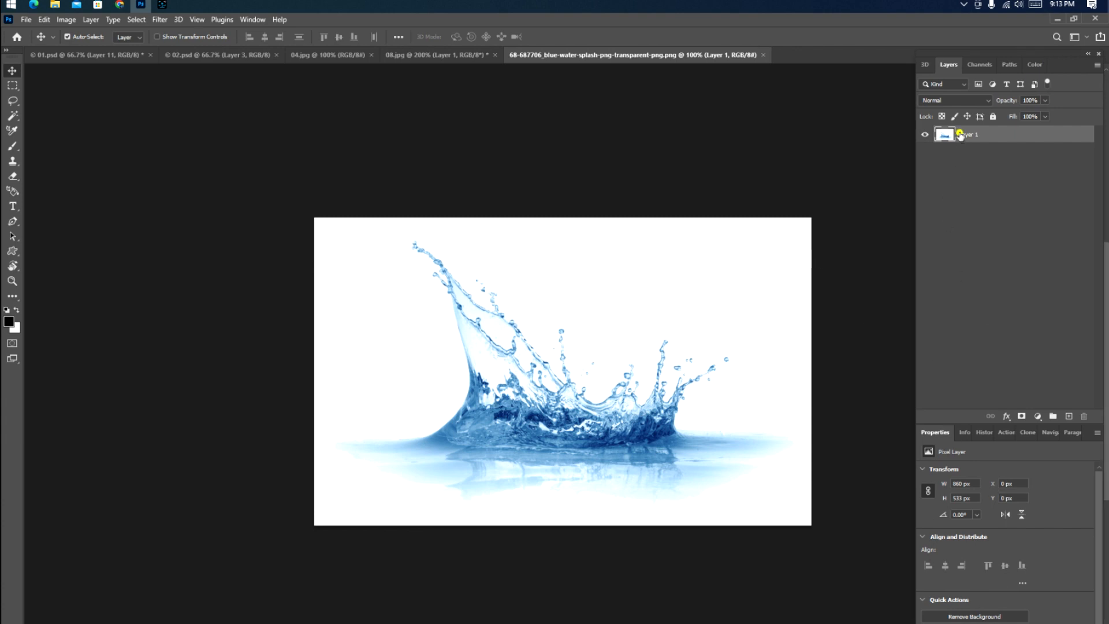
Duplicate the water splash layer, remove the copy's background, and hide the original layer.
left_click_drag(946, 139, 1069, 416)
left_click(977, 617)
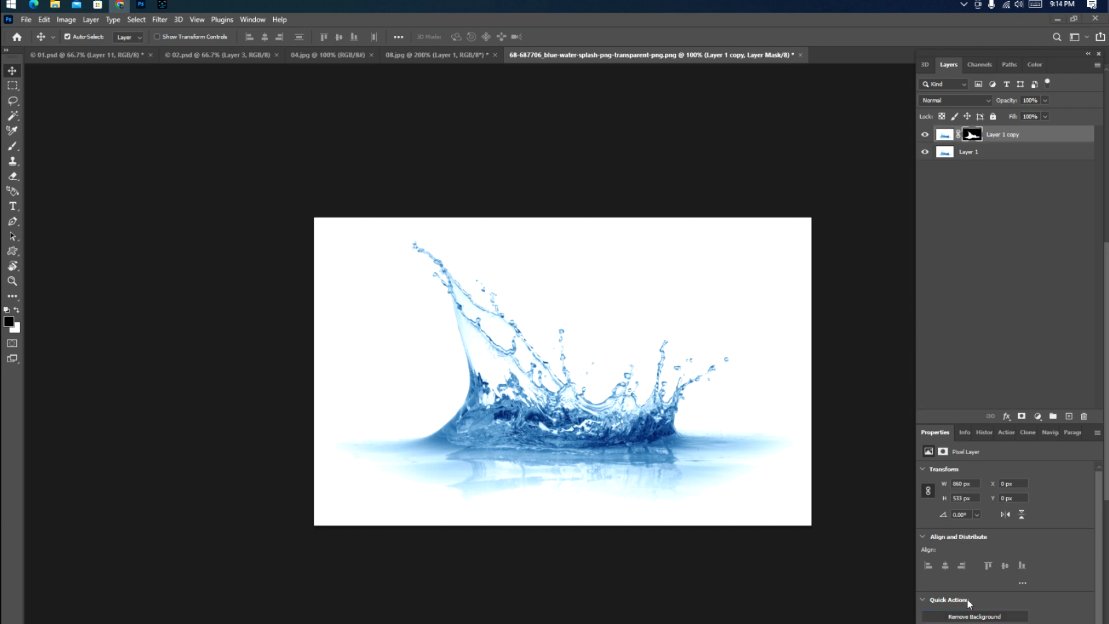
left_click(925, 152)
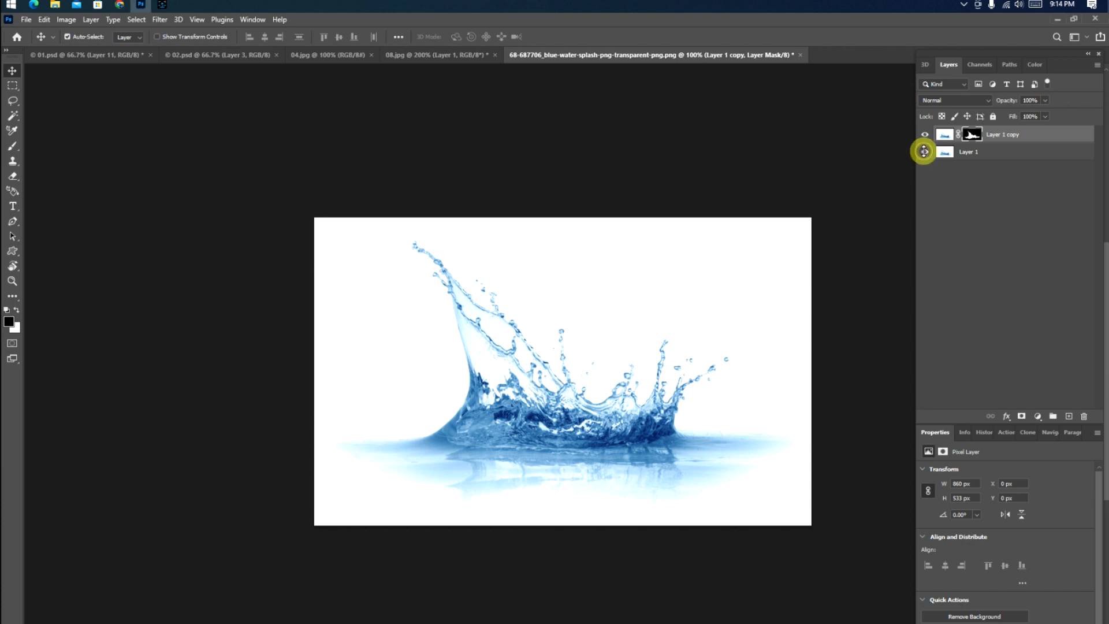
left_click(927, 151)
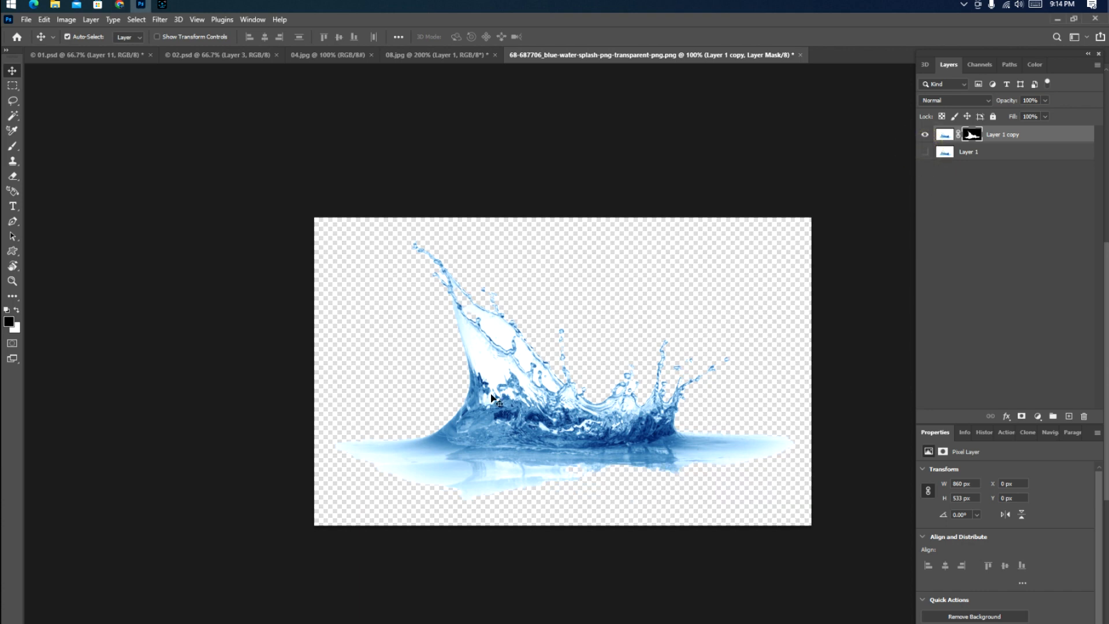
Bring the masked water splash into 01.psd and enlarge it to about 1221 × 757 px over the fishbowl's lower part.
left_click_drag(490, 408, 2, 38)
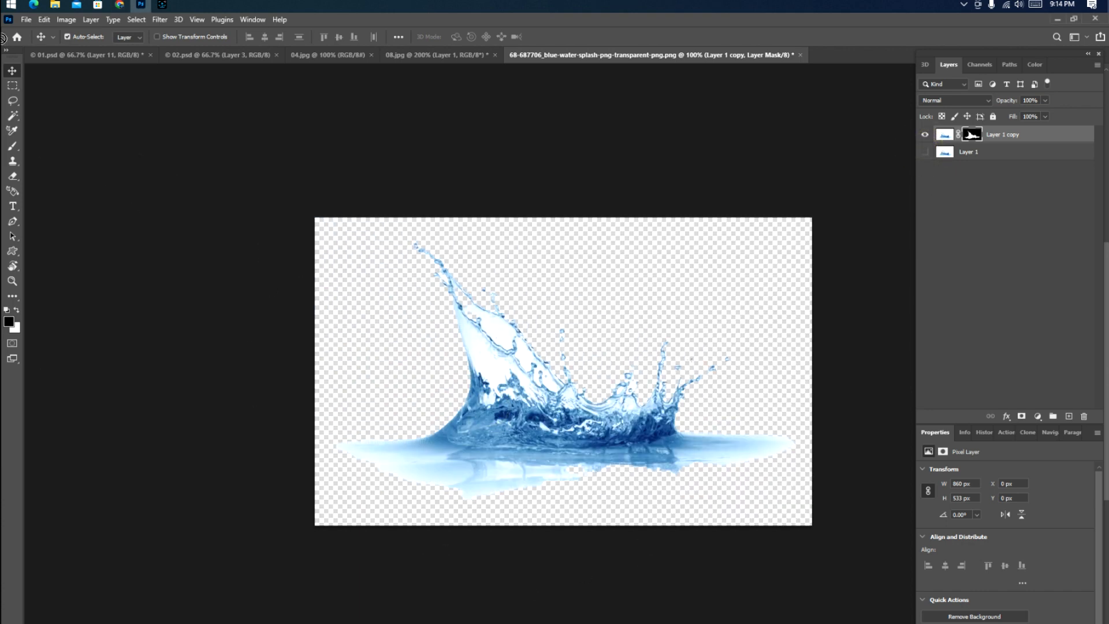
left_click_drag(78, 56, 79, 56)
left_click_drag(393, 317, 532, 454)
key("ctrl+t")
left_click_drag(721, 330, 791, 287)
mouse_move(503, 507)
left_mouse_down()
mouse_move(512, 471)
mouse_move(507, 490)
left_mouse_up()
key("Return")
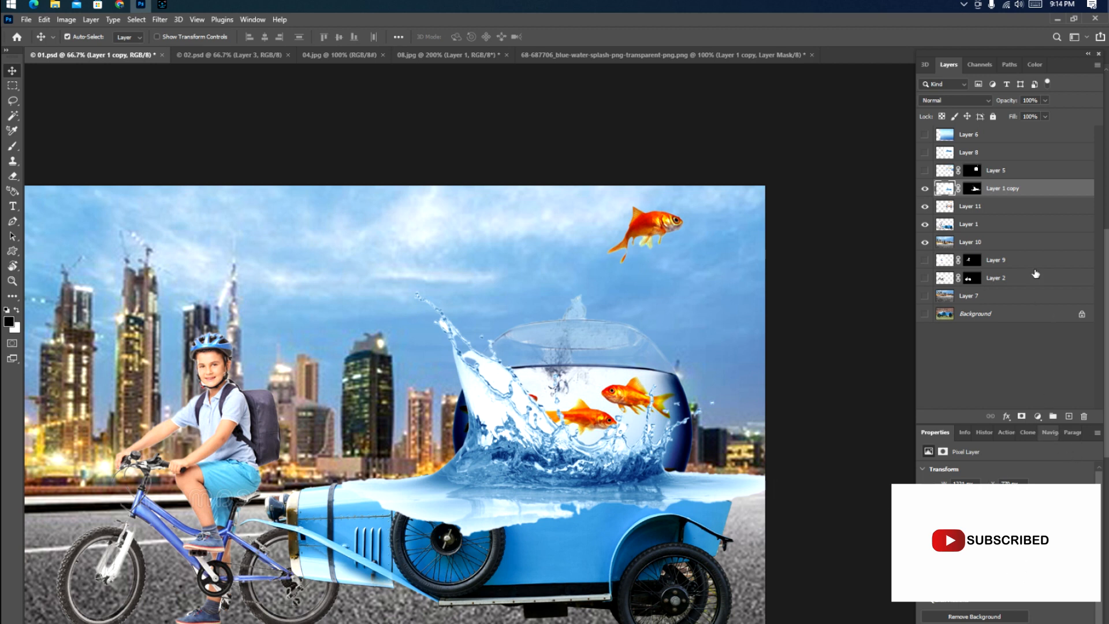
Set the water splash layer's fill to 100% and its blending mode to Darken.
left_click(1045, 116)
left_click_drag(1036, 129, 1072, 129)
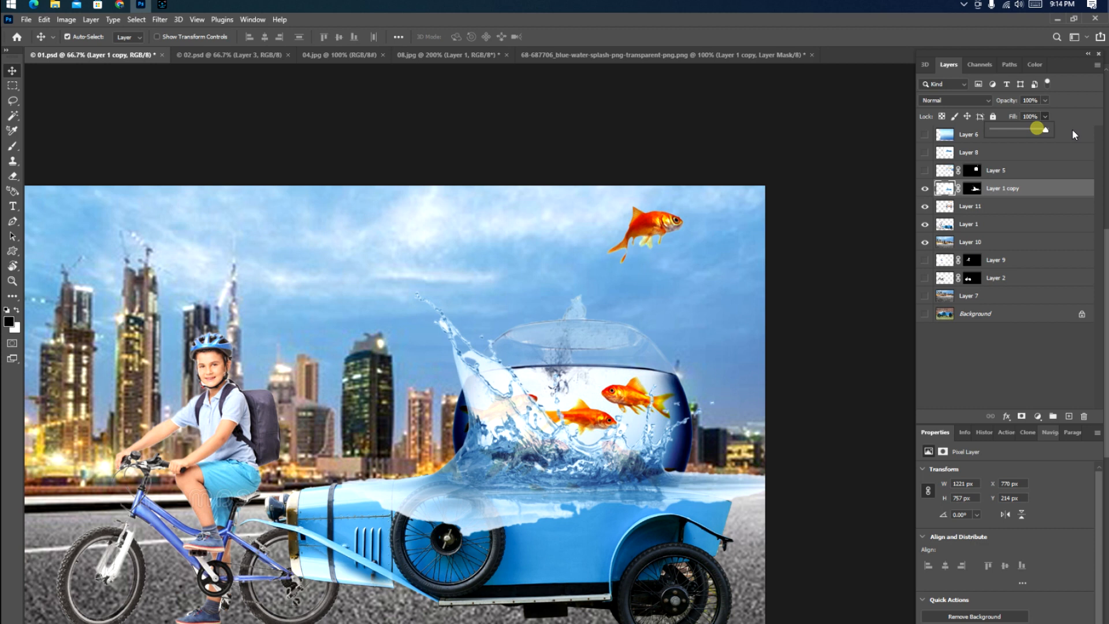
left_click(963, 101)
left_click(952, 139)
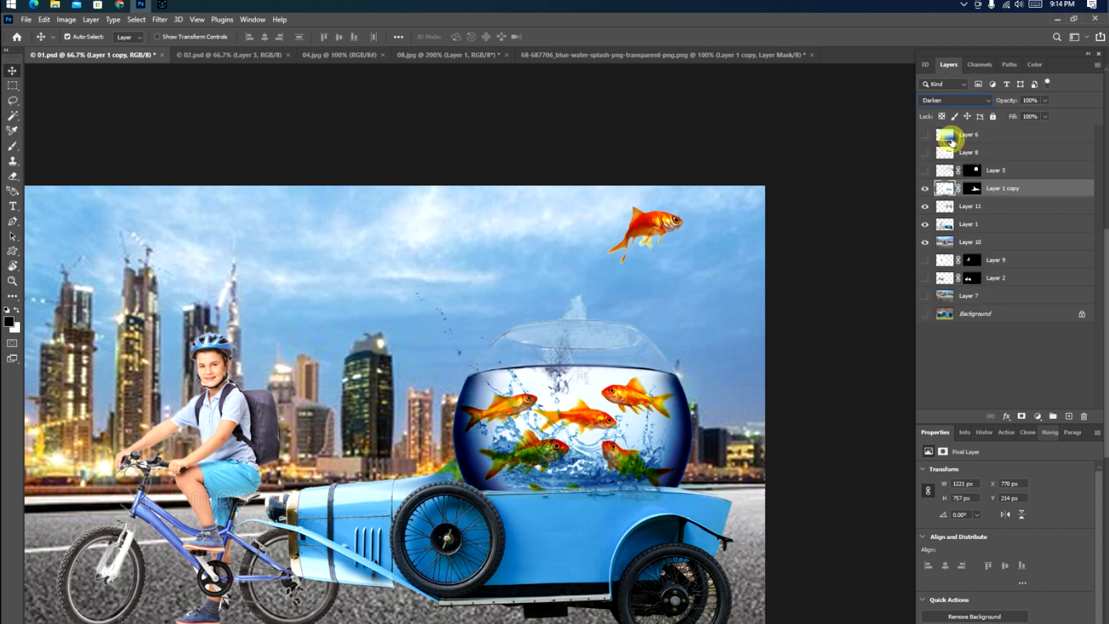
Try successive blending modes on the water splash layer above the fishbowl and settle on Linear Burn.
key("Down")
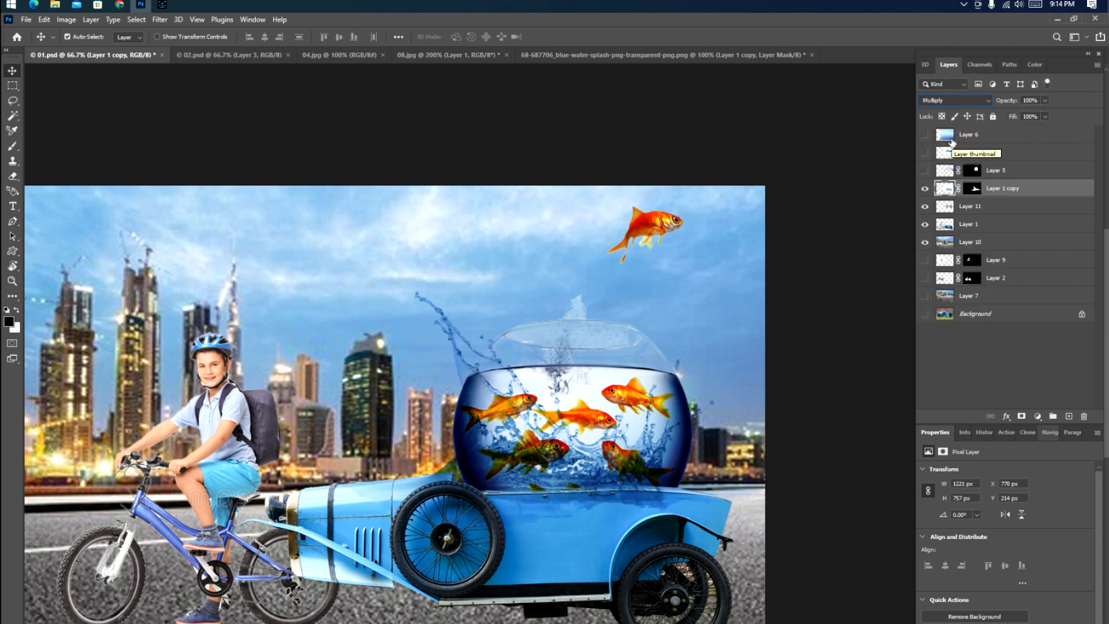
key("Down")
key("Down")
key("Down")
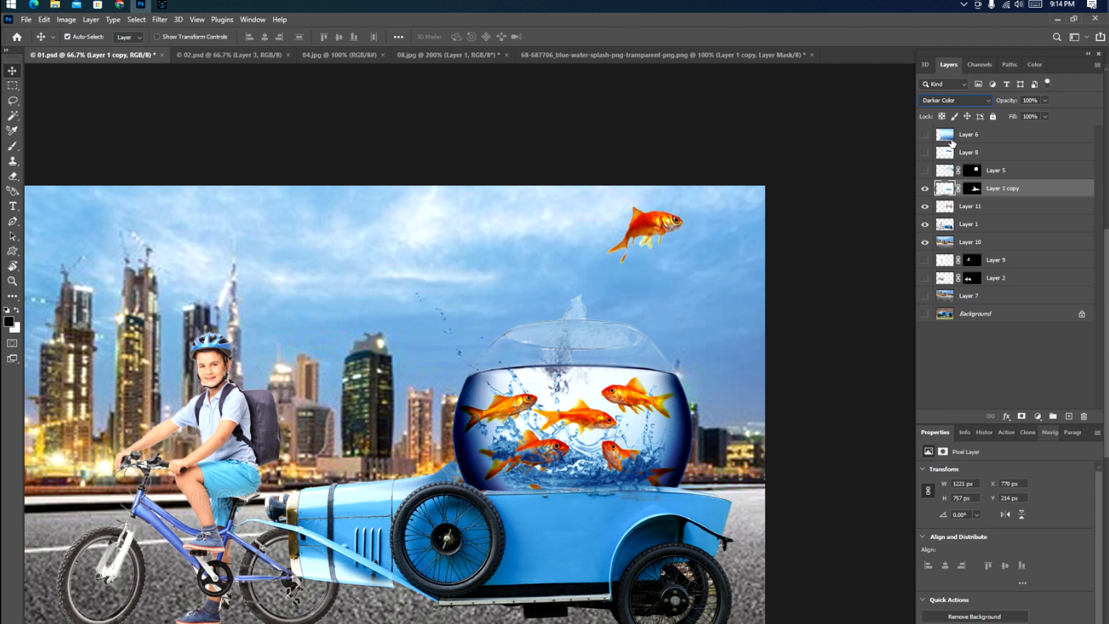
key("Down")
key("Down")
key("Down")
key("Down")
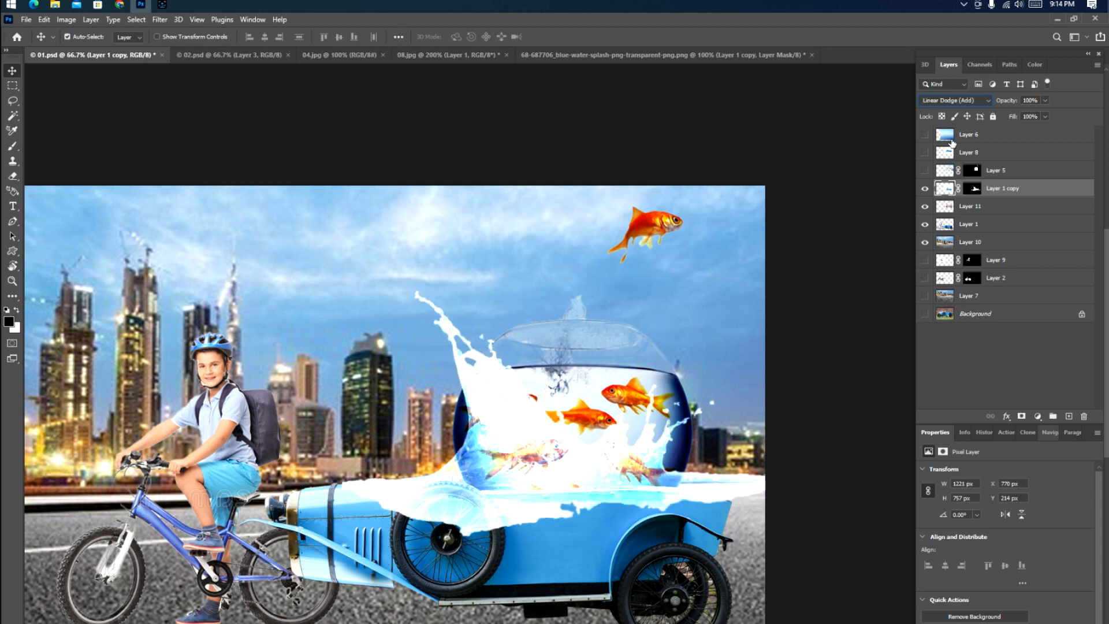
key("Down")
key("Down")
key("Down")
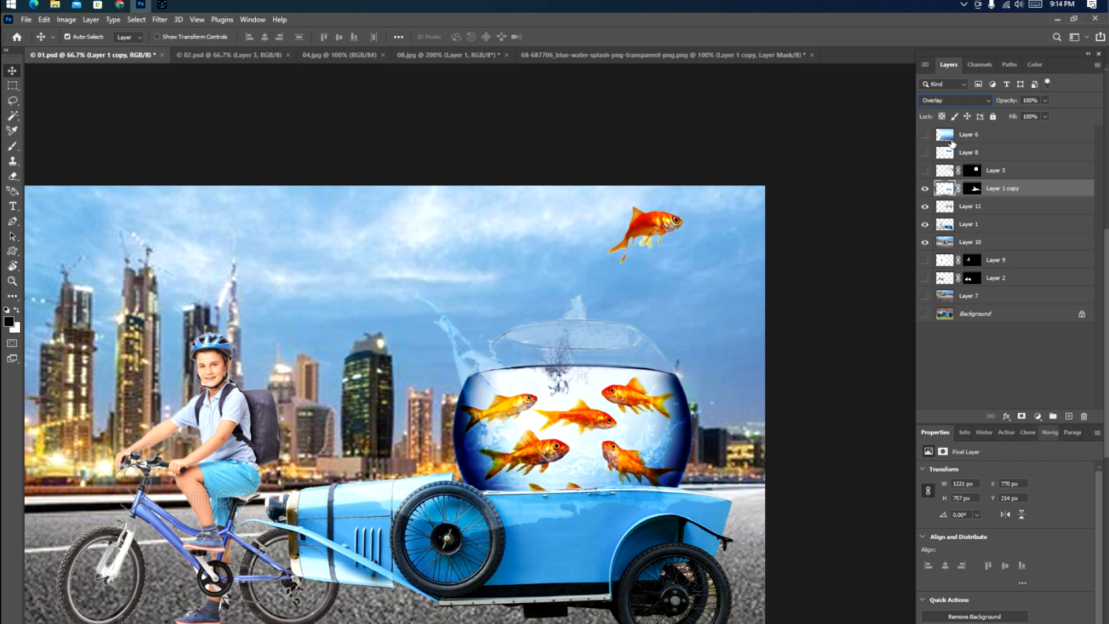
key("Up")
key("Up")
key("Up")
key("Up")
key("Up")
key("Up")
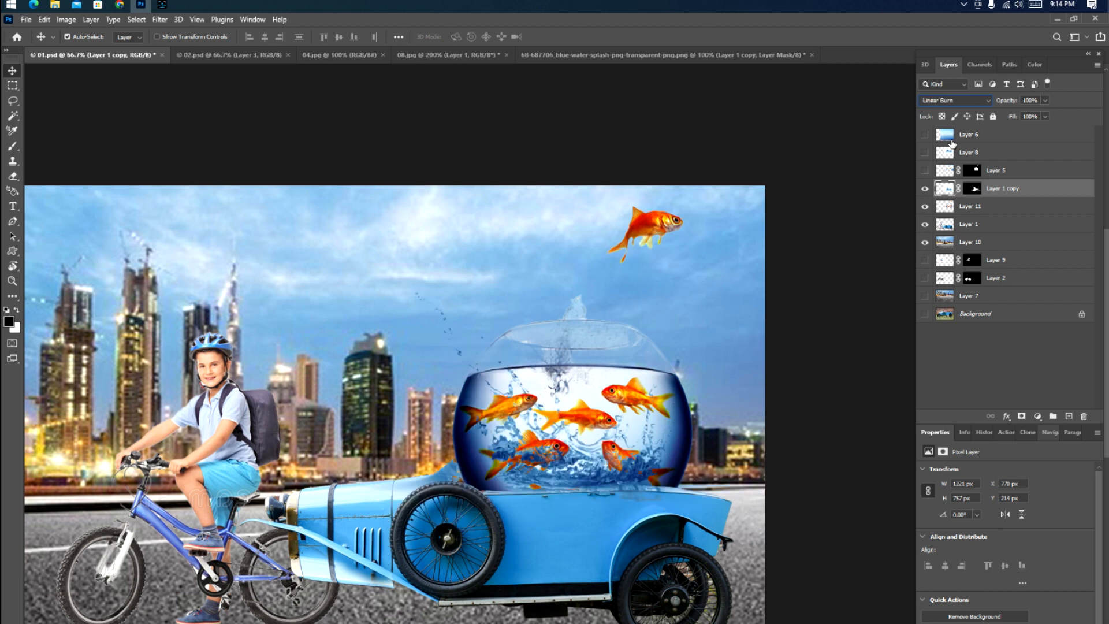
key("Up")
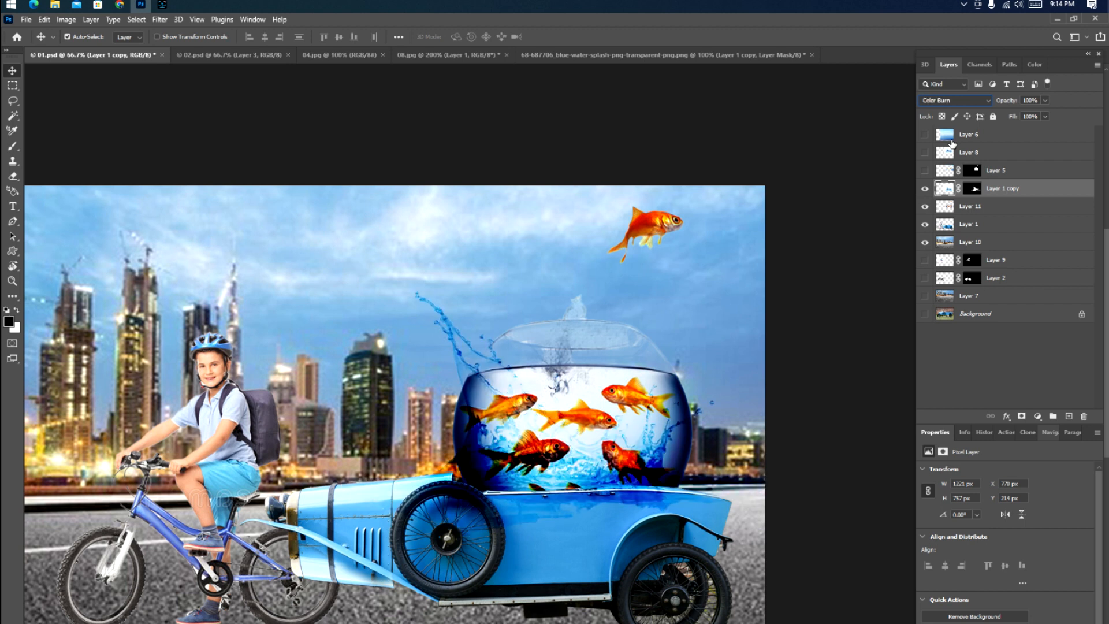
key("Down")
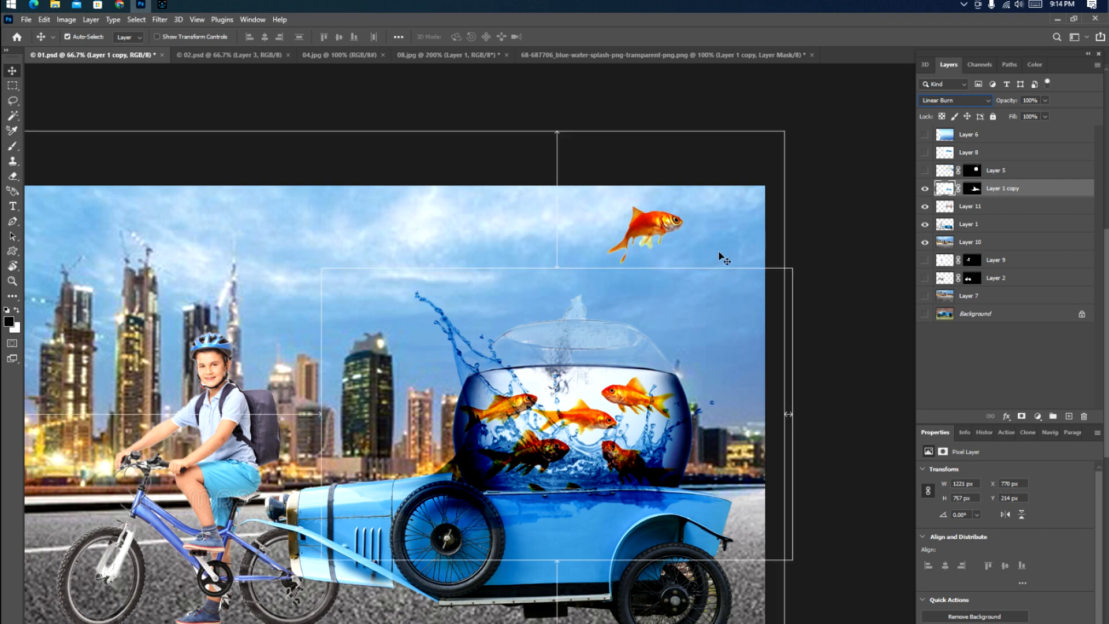
Select the fishbowl layer (Layer 11) and toggle its visibility off and on to check what it contains.
key("ctrl+minus")
key("ctrl+minus")
key("ctrl+plus")
key("ctrl+plus")
key("ctrl+plus")
key("ctrl+plus")
left_click_drag(503, 536, 572, 237)
left_click_drag(807, 240, 589, 520)
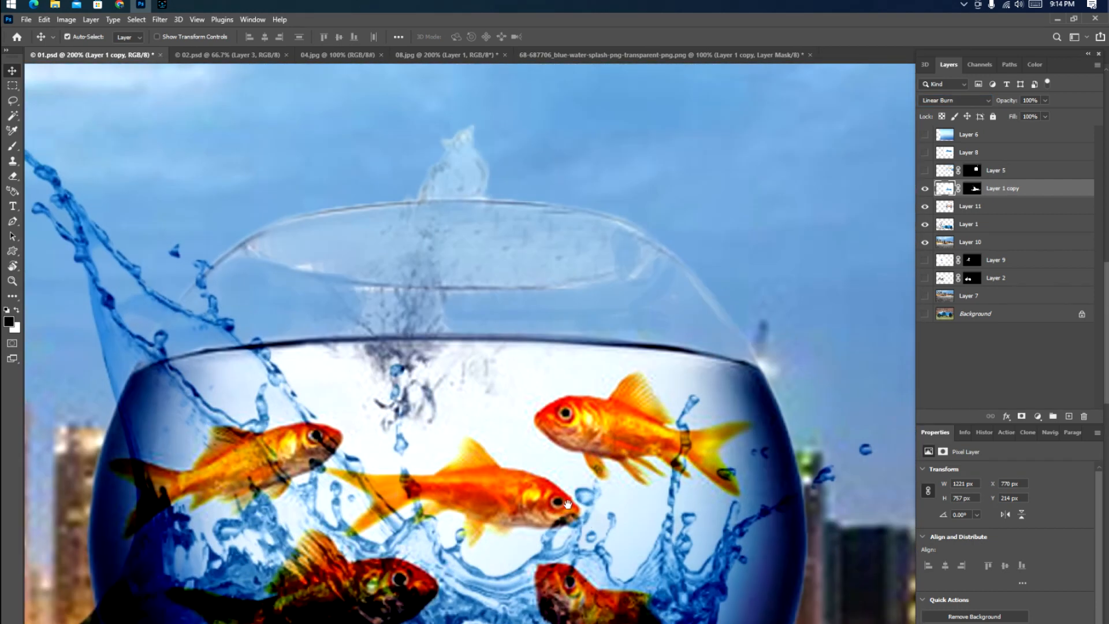
left_click_drag(517, 391, 707, 476)
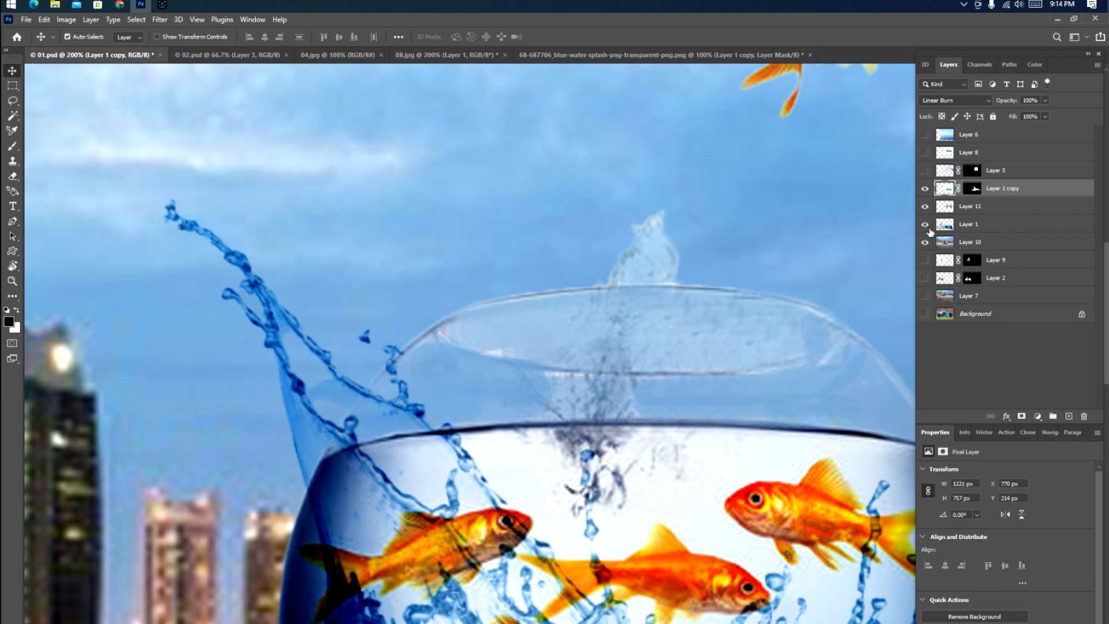
left_click(659, 484)
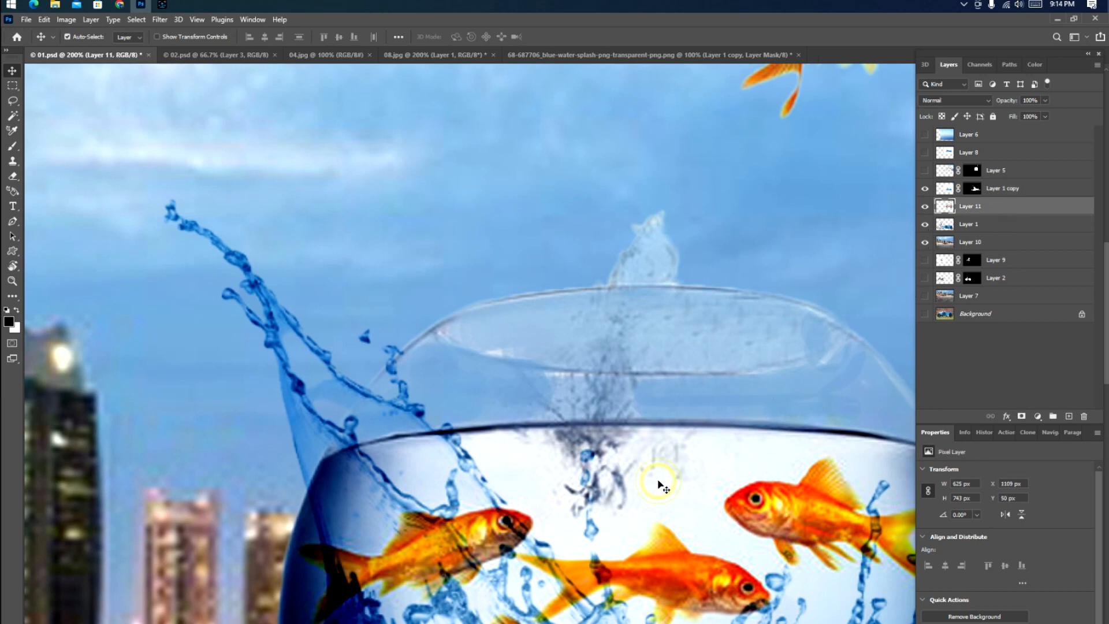
left_click(925, 207)
left_click(925, 206)
left_click_drag(687, 540, 693, 487)
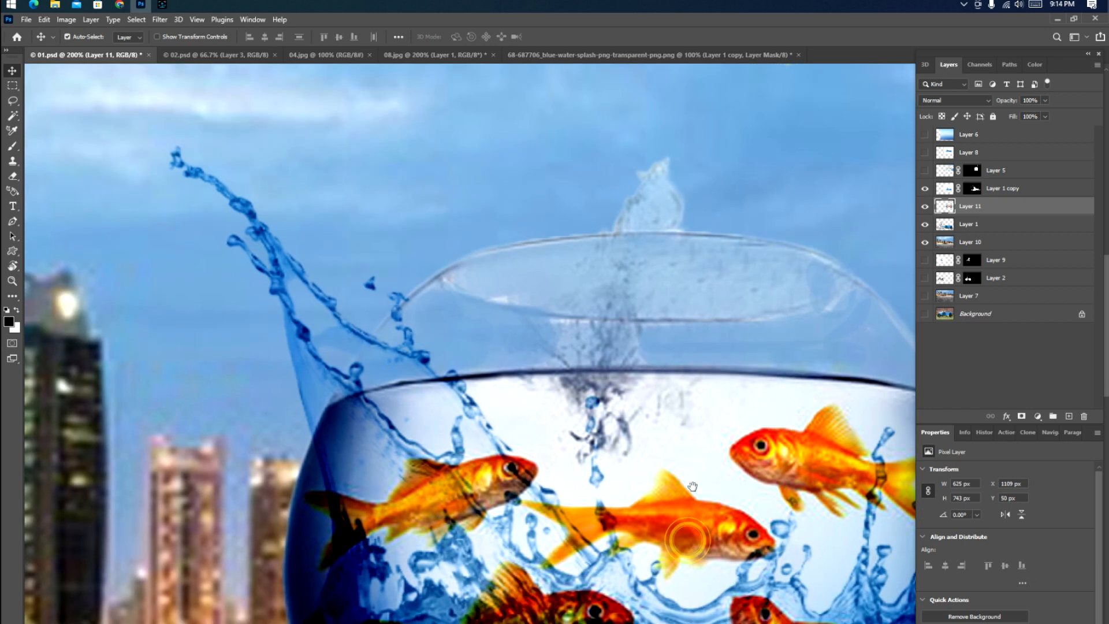
Erase the fishbowl layer's white interior above and around the upper-left goldfish at 60% opacity and flow.
key("e")
scroll(564, 373, "up", 1)
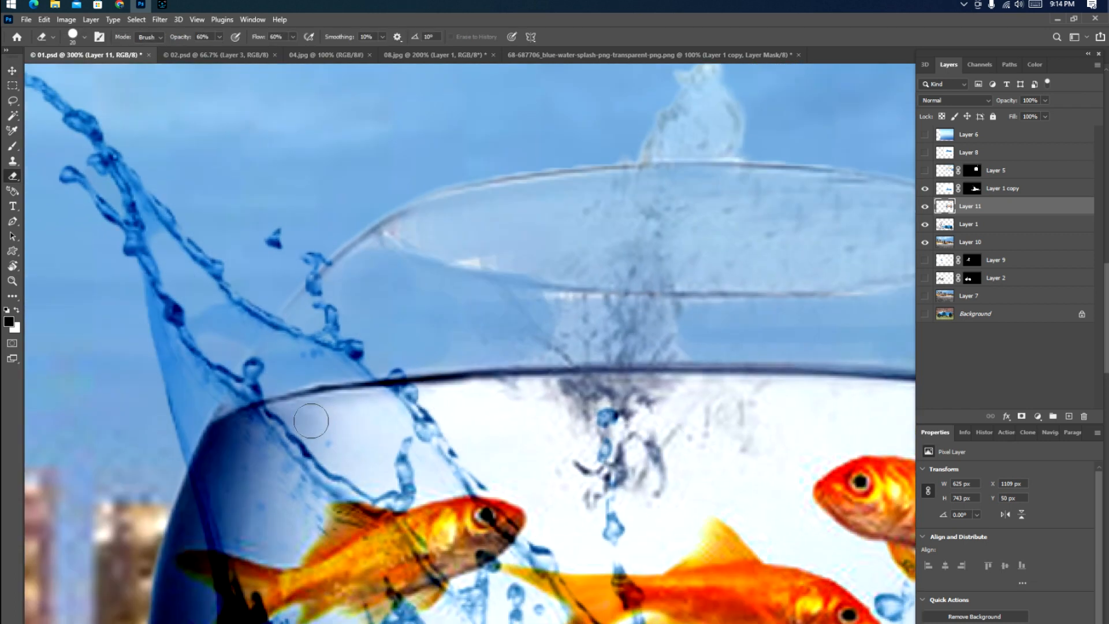
mouse_move(313, 417)
left_mouse_down()
mouse_move(378, 400)
mouse_move(378, 476)
mouse_move(322, 436)
mouse_move(359, 427)
mouse_move(360, 457)
left_mouse_up()
mouse_move(429, 414)
left_mouse_down()
mouse_move(571, 393)
mouse_move(600, 532)
mouse_move(579, 553)
mouse_move(452, 421)
mouse_move(552, 416)
mouse_move(491, 441)
mouse_move(561, 440)
mouse_move(508, 460)
mouse_move(544, 452)
mouse_move(580, 540)
left_mouse_up()
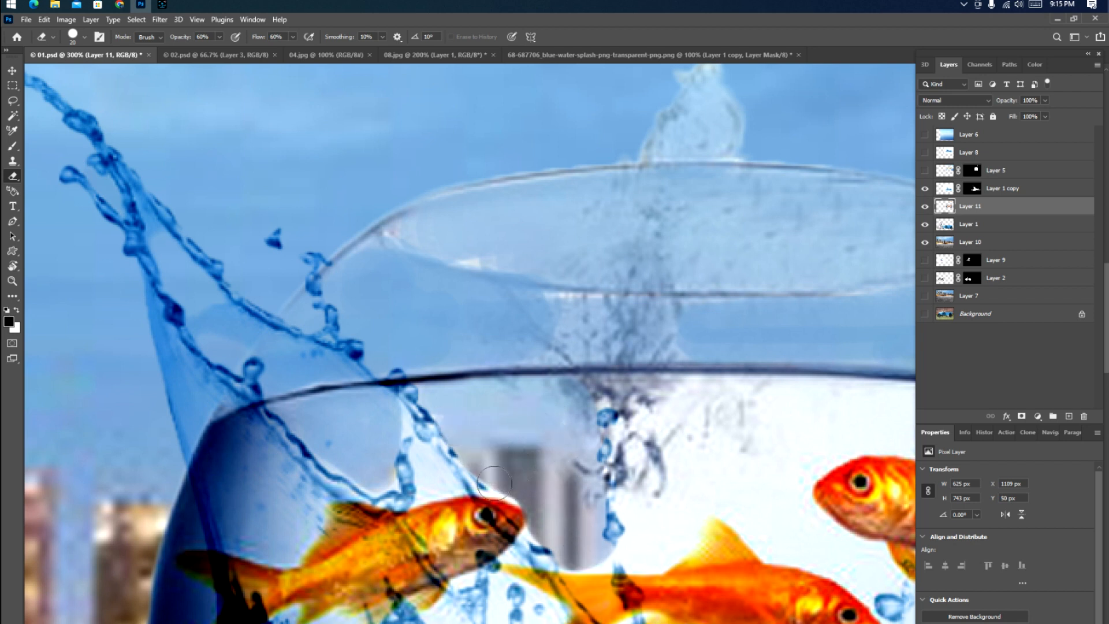
mouse_move(421, 498)
left_mouse_down()
mouse_move(418, 444)
mouse_move(402, 419)
mouse_move(435, 475)
left_mouse_up()
Erase the white interior above the central goldfish, outlining the area with a small brush and clearing it with a larger one.
mouse_move(590, 569)
left_mouse_down()
mouse_move(668, 564)
mouse_move(719, 522)
mouse_move(768, 550)
mouse_move(809, 509)
mouse_move(815, 430)
mouse_move(804, 381)
mouse_move(640, 383)
left_mouse_up()
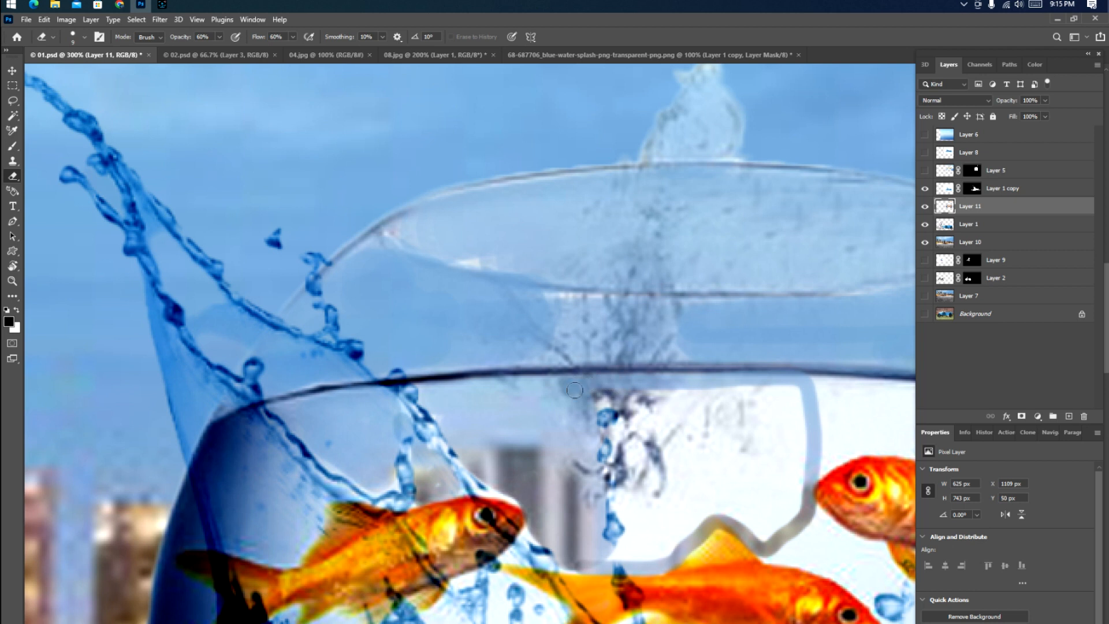
mouse_move(581, 405)
left_mouse_down()
mouse_move(610, 413)
mouse_move(814, 398)
left_mouse_up()
left_click_drag(578, 428, 815, 427)
left_click_drag(613, 474, 808, 465)
mouse_move(607, 523)
left_mouse_down()
mouse_move(640, 510)
mouse_move(620, 537)
mouse_move(669, 538)
mouse_move(684, 519)
mouse_move(730, 505)
mouse_move(796, 510)
left_mouse_up()
key("bracketright")
key("bracketright")
mouse_move(589, 418)
left_mouse_down()
mouse_move(791, 411)
mouse_move(608, 418)
mouse_move(593, 442)
mouse_move(605, 498)
mouse_move(635, 499)
mouse_move(652, 478)
mouse_move(787, 472)
mouse_move(646, 472)
mouse_move(709, 464)
mouse_move(666, 524)
mouse_move(646, 539)
mouse_move(611, 540)
mouse_move(704, 510)
mouse_move(790, 511)
mouse_move(759, 490)
mouse_move(686, 476)
left_mouse_up()
mouse_move(577, 541)
left_mouse_down()
mouse_move(528, 468)
mouse_move(431, 398)
mouse_move(542, 390)
mouse_move(478, 396)
mouse_move(534, 419)
mouse_move(529, 426)
left_mouse_up()
key("bracketleft")
key("bracketleft")
Lasso the white area above the upper-right goldfish and add the area between it and the central goldfish to the selection.
left_click_drag(730, 484, 486, 423)
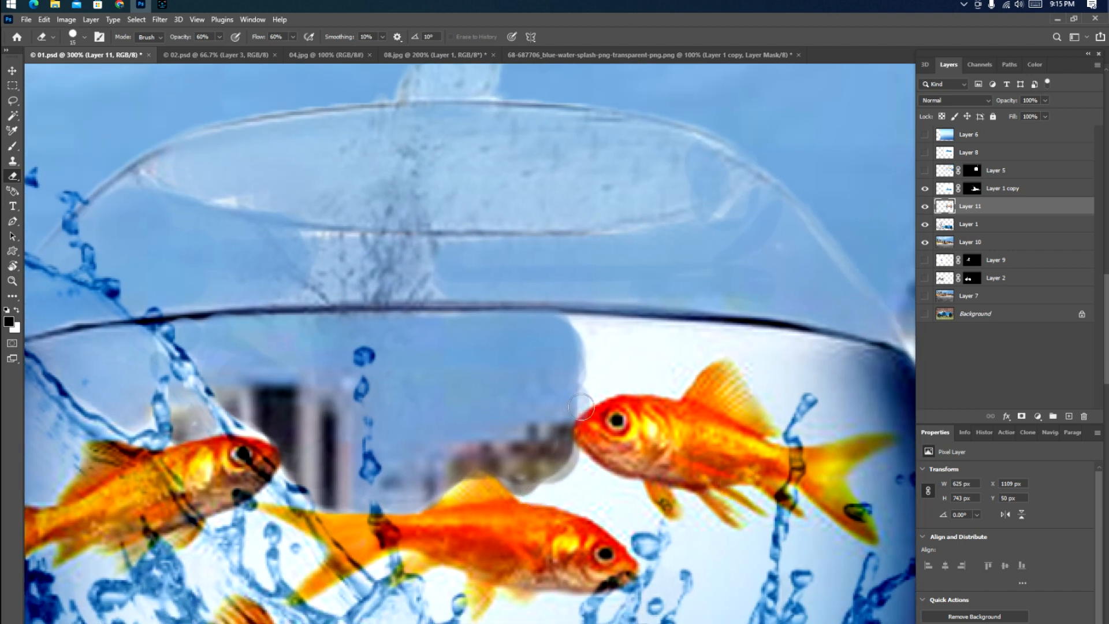
key("l")
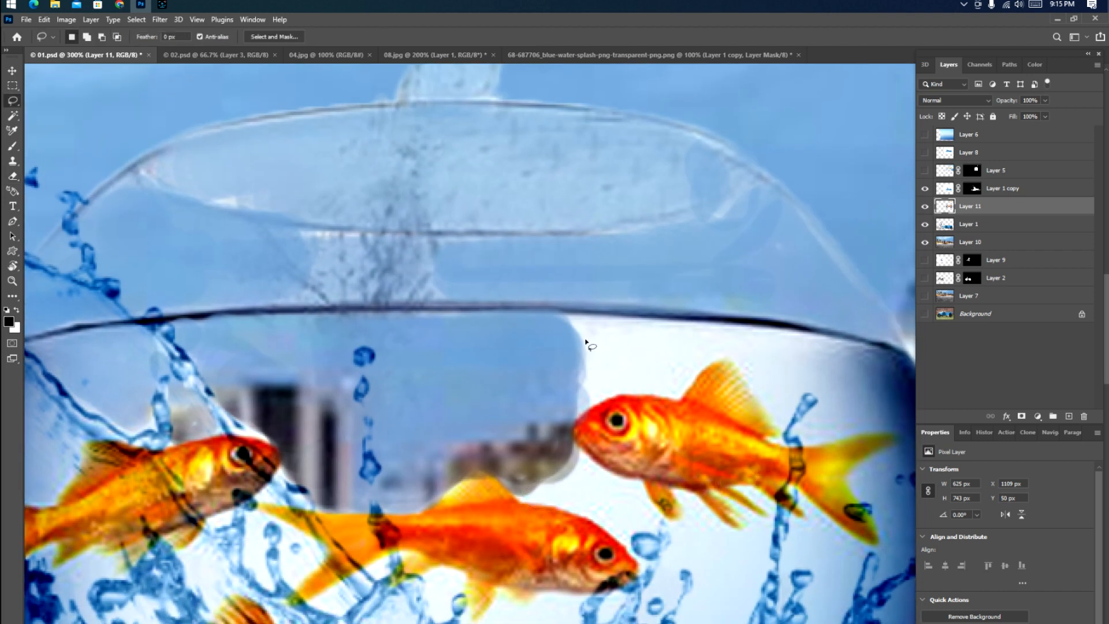
left_click_drag(569, 315, 740, 325)
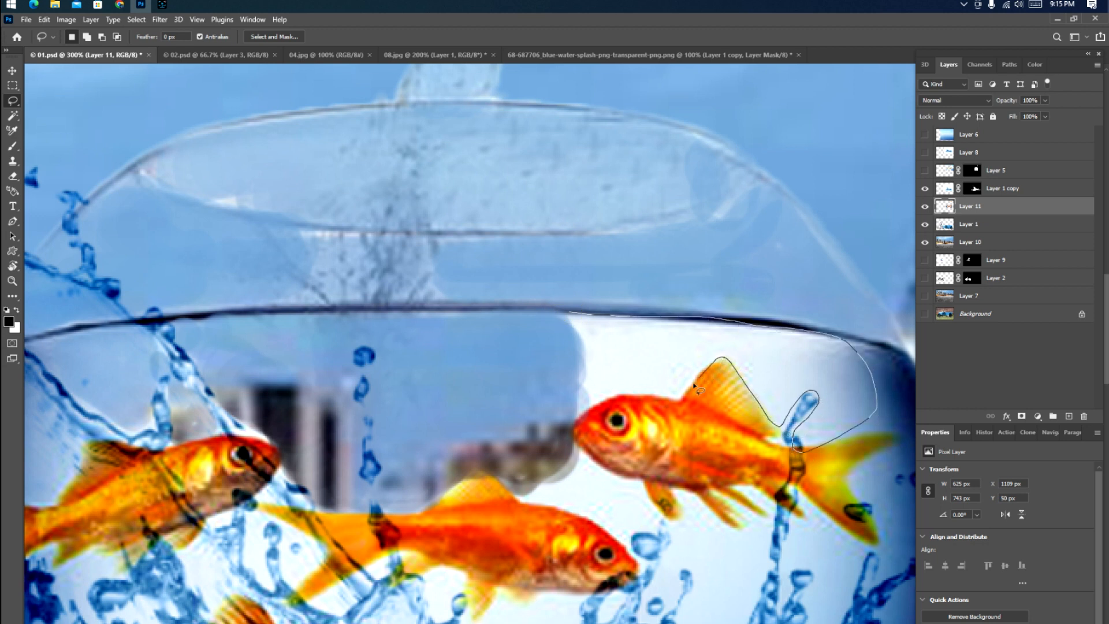
scroll(520, 399, "down", 3)
left_click_drag(507, 393, 590, 439)
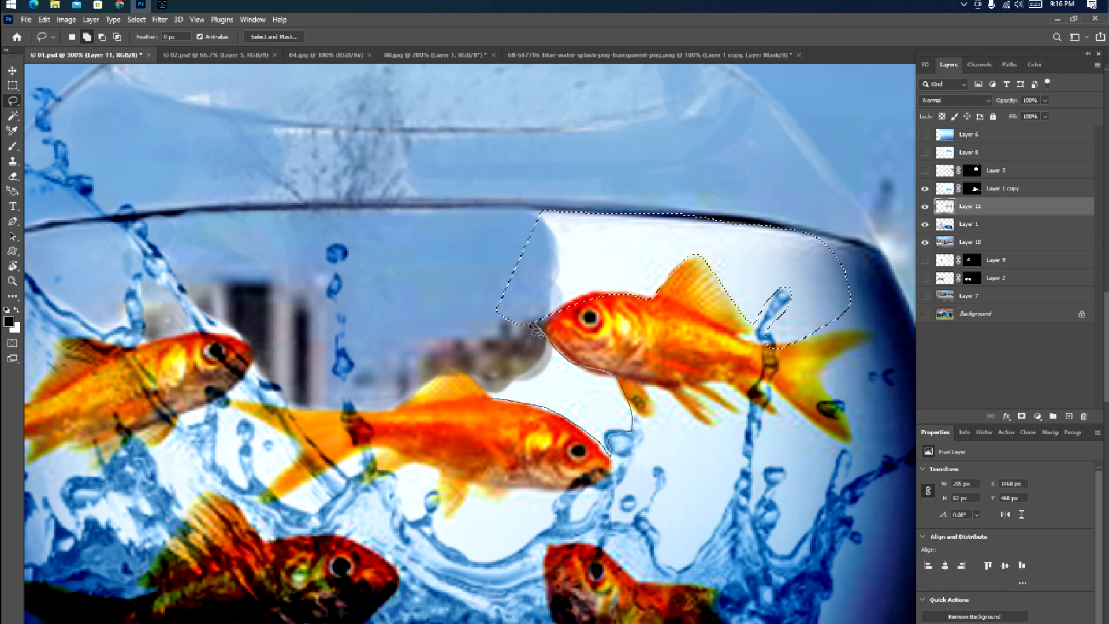
left_click_drag(530, 327, 491, 364)
Add the white patches beneath the central goldfish, between the splash drops and under the upper-right goldfish's fins to the selection.
left_click_drag(434, 526, 475, 493)
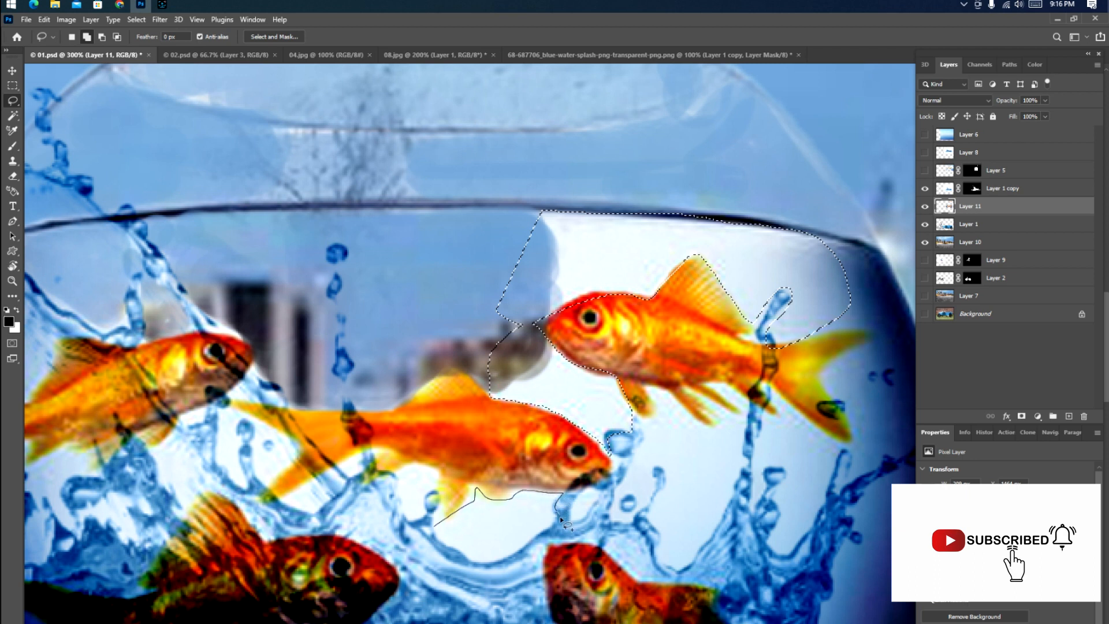
mouse_move(482, 568)
left_mouse_down()
mouse_move(460, 561)
mouse_move(405, 466)
left_mouse_up()
left_click_drag(425, 520, 432, 524)
left_click_drag(224, 470, 228, 410)
left_click_drag(252, 498, 250, 492)
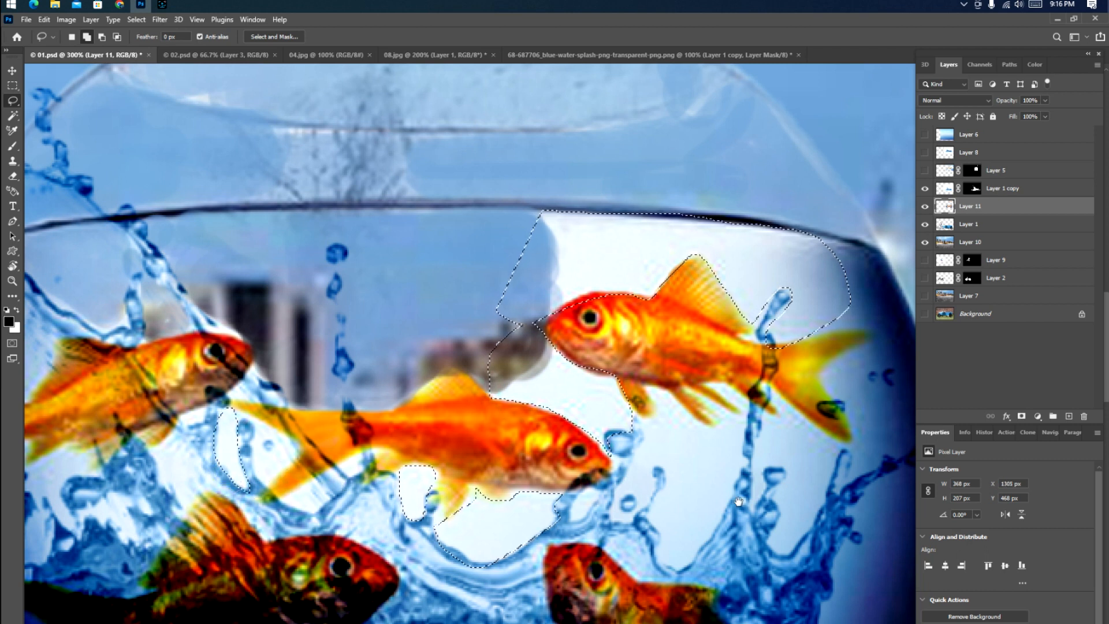
mouse_move(567, 511)
left_mouse_down()
mouse_move(590, 486)
mouse_move(601, 492)
mouse_move(597, 517)
mouse_move(571, 513)
mouse_move(622, 487)
mouse_move(635, 510)
mouse_move(620, 528)
mouse_move(616, 495)
mouse_move(649, 502)
left_mouse_up()
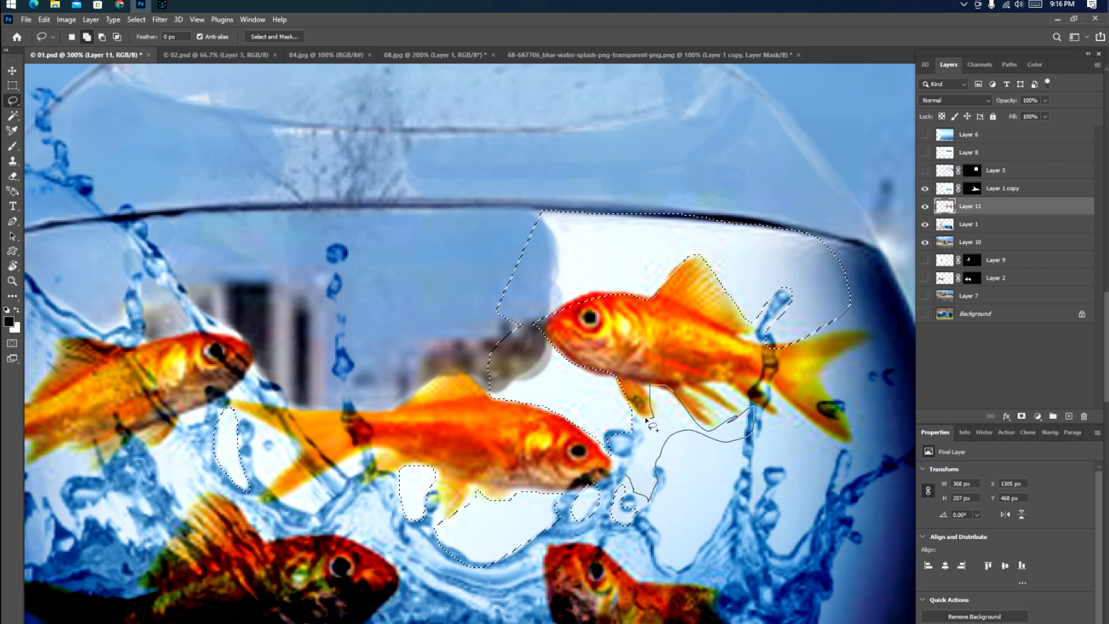
left_click_drag(634, 472, 642, 458)
Feather the selection by 2 pixels, delete the selected white areas from the fishbowl layer, and deselect.
right_click(646, 448)
left_click(664, 469)
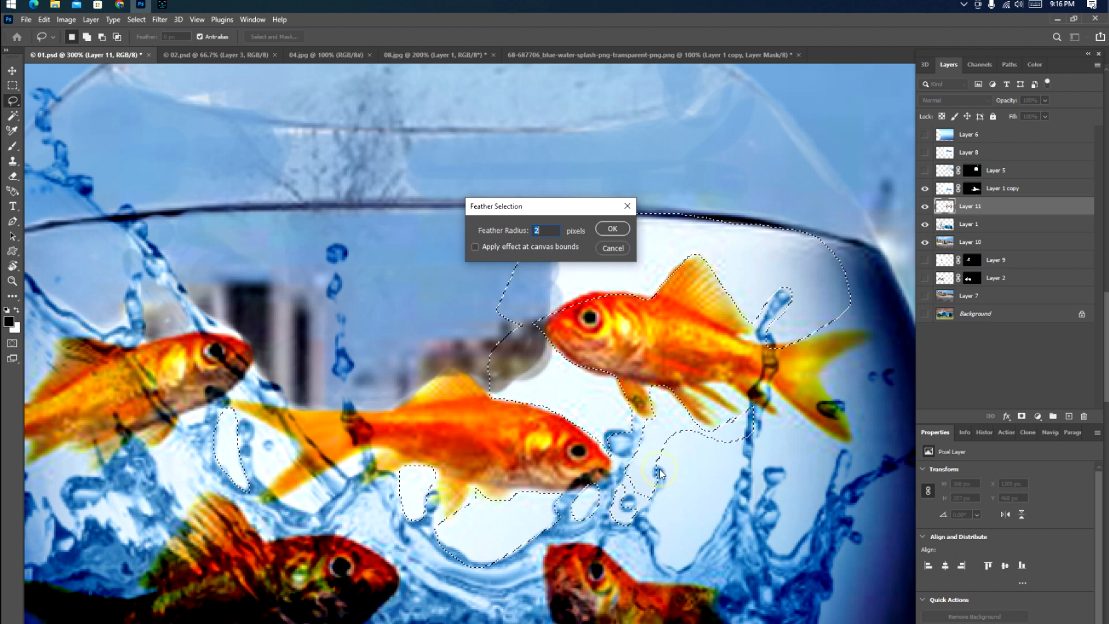
key("Return")
key("Delete")
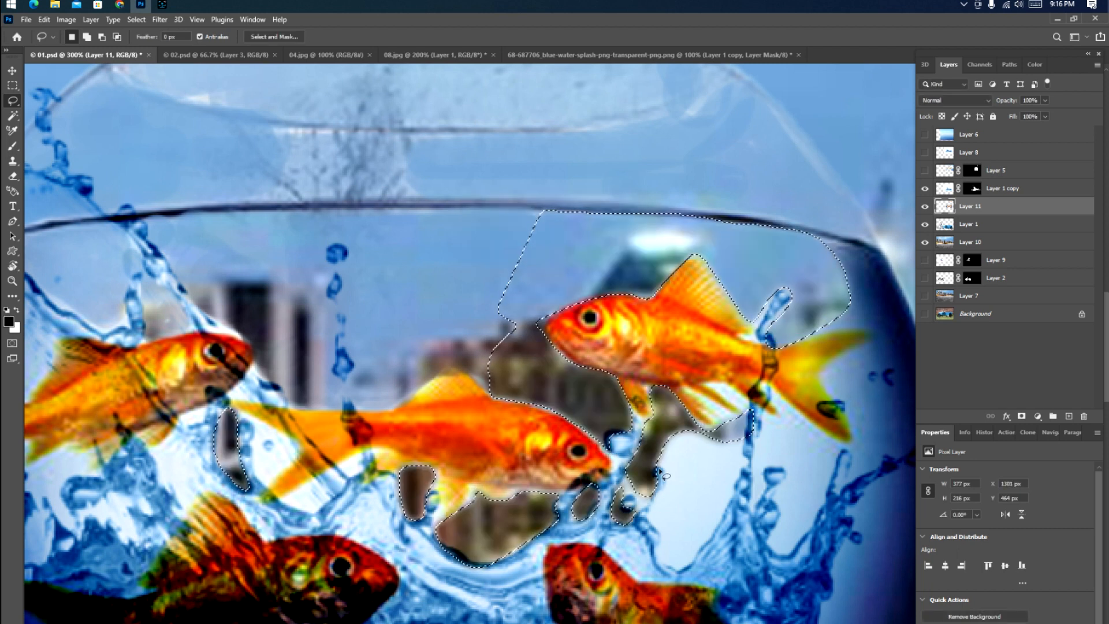
key("ctrl+d")
key("v")
Lasso the remaining white patch below the upper-right goldfish between the splash columns, feather it, delete it, and deselect.
left_click_drag(727, 499, 586, 465)
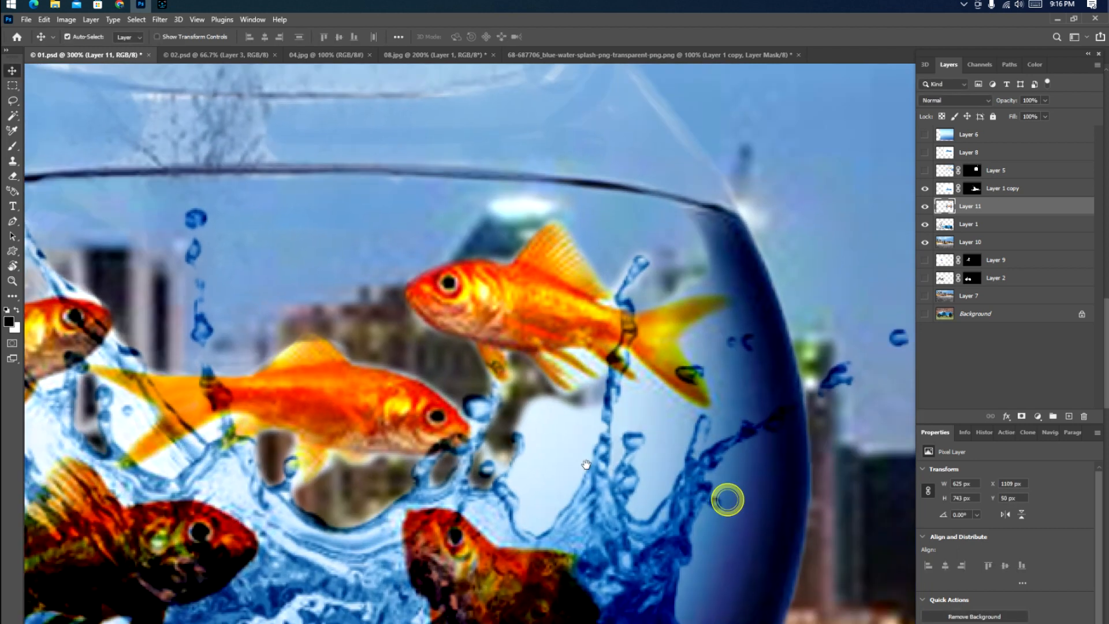
key("l")
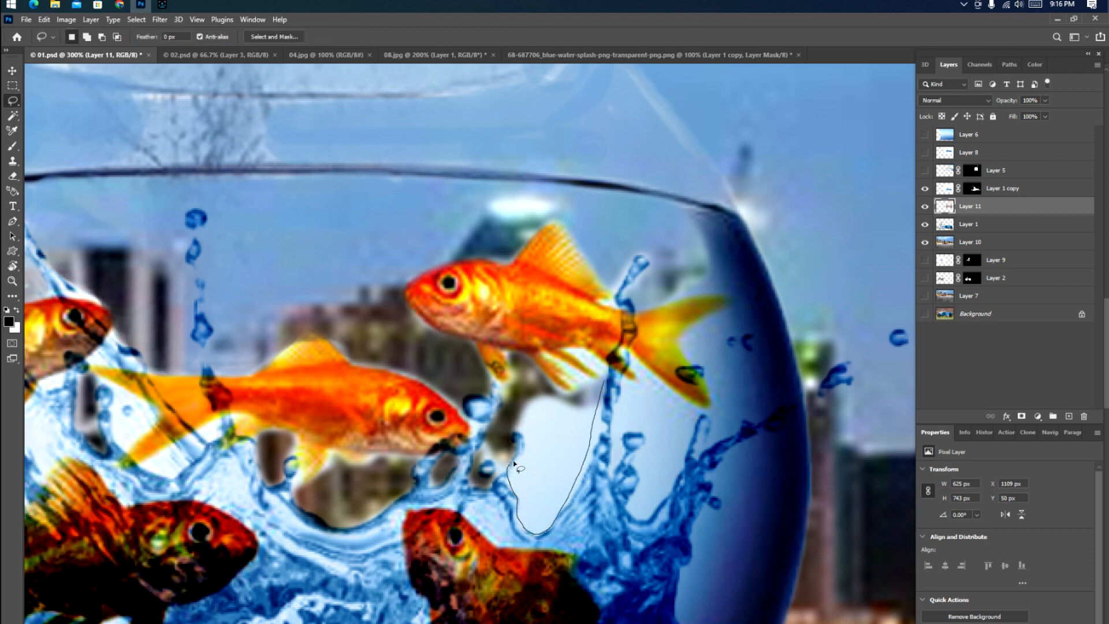
left_click_drag(583, 408, 602, 383)
right_click(549, 423)
left_click(571, 449)
key("Return")
key("ctrl+d")
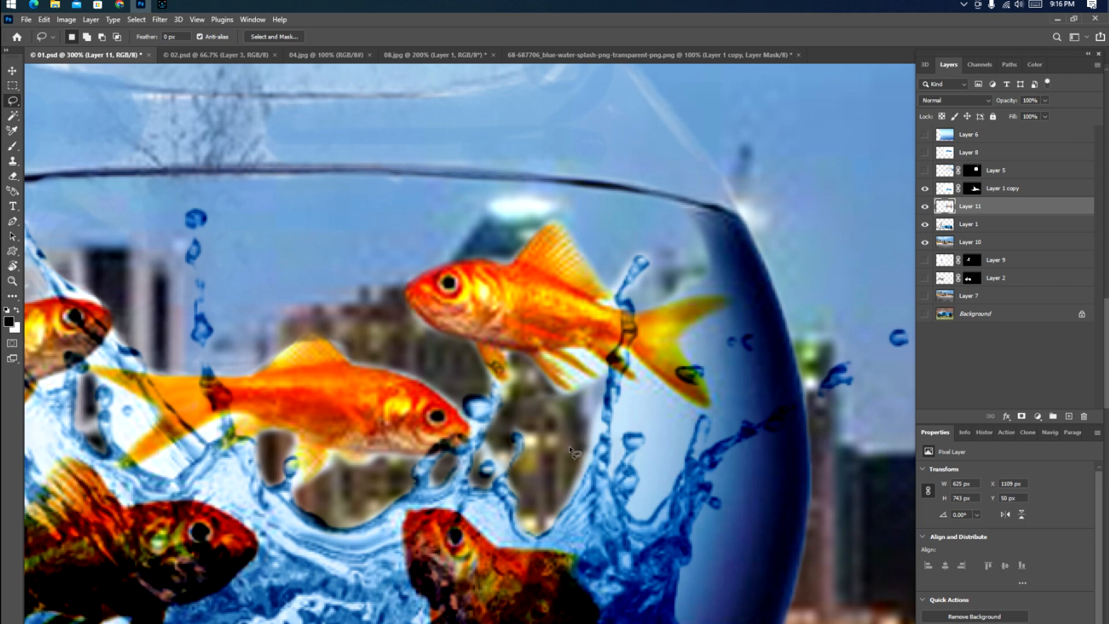
key("v")
key("ctrl+minus")
key("ctrl+minus")
key("ctrl+minus")
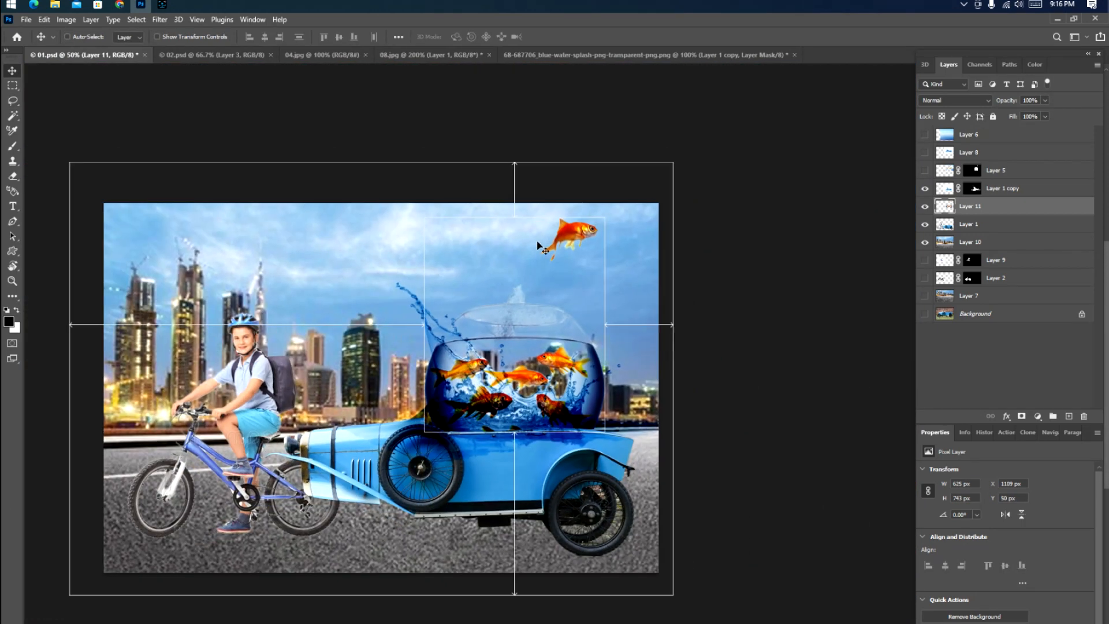
Trace a closed Pen tool path along the inside of the fishbowl's oval rim and convert it to a selection.
key("ctrl+plus")
key("ctrl+plus")
key("ctrl+plus")
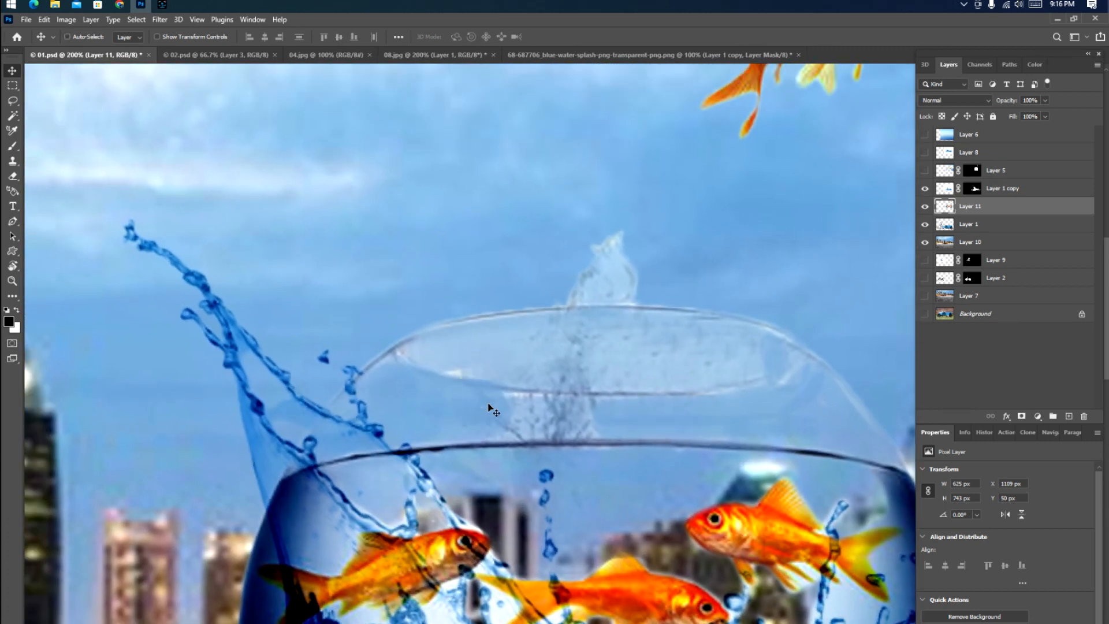
key("ctrl+plus")
key("p")
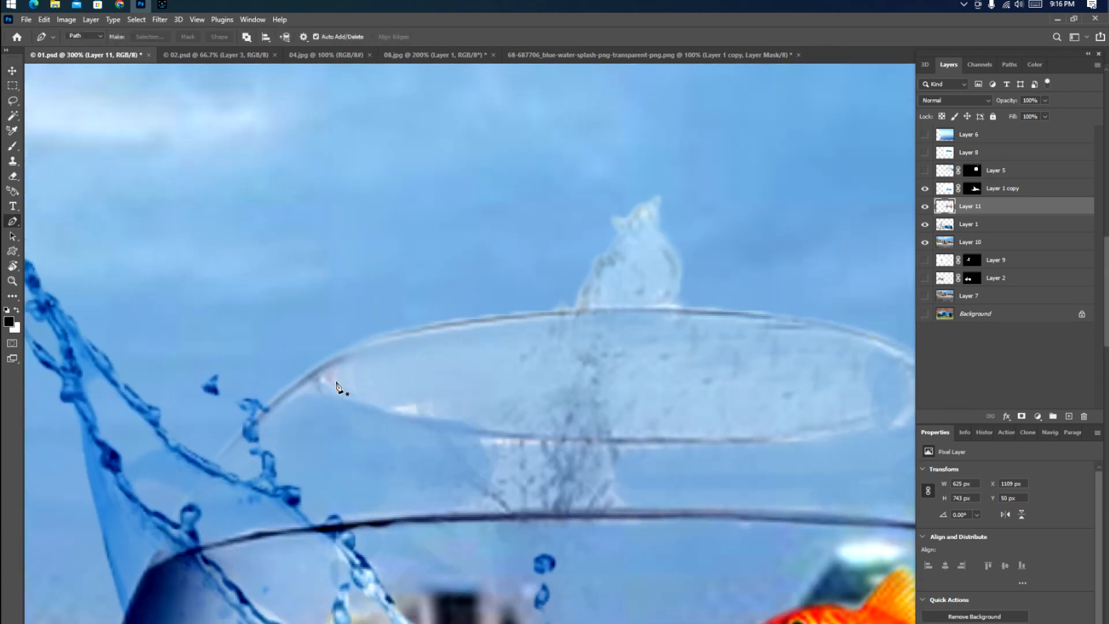
left_click(334, 370)
left_click_drag(511, 326, 543, 325)
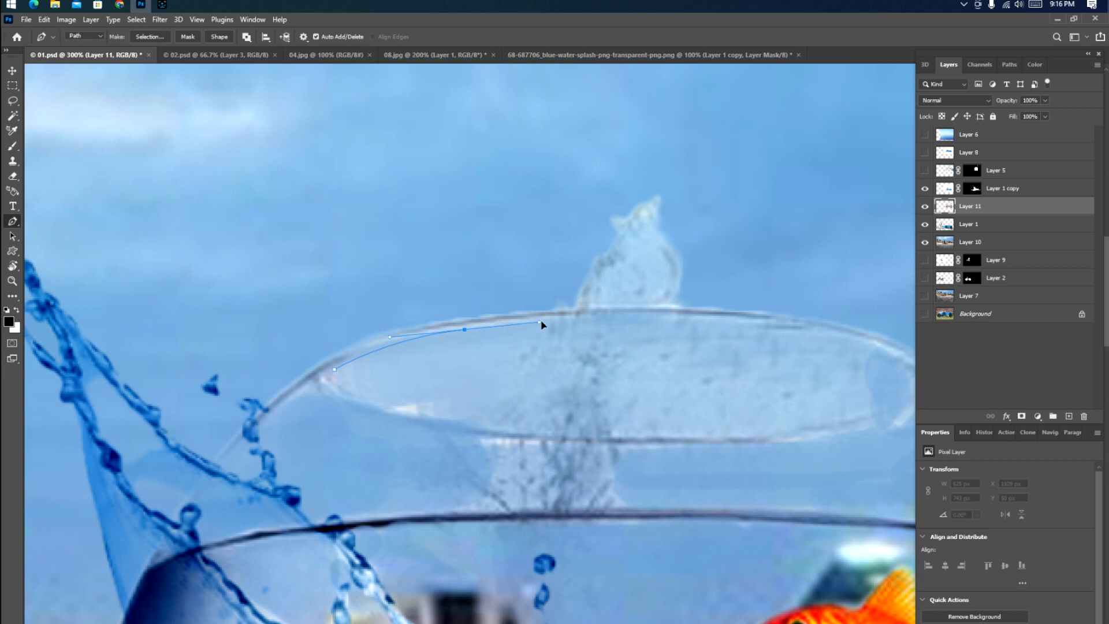
left_click_drag(683, 317, 773, 324)
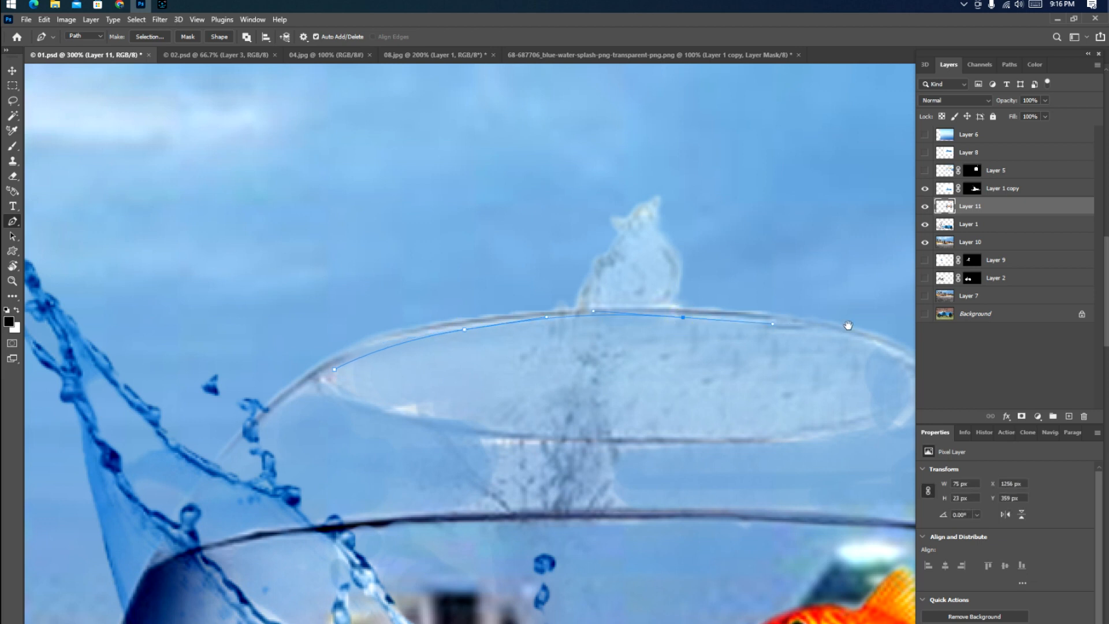
left_click_drag(861, 338, 884, 349)
left_click_drag(878, 391, 646, 363)
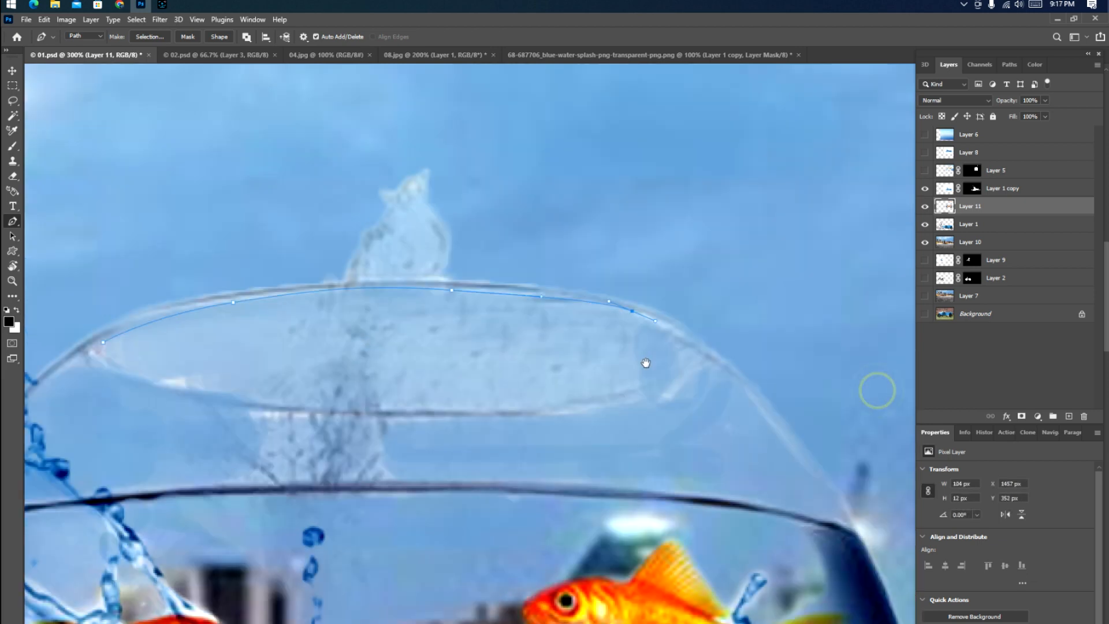
left_click_drag(576, 405, 547, 407)
left_click_drag(154, 386, 312, 442)
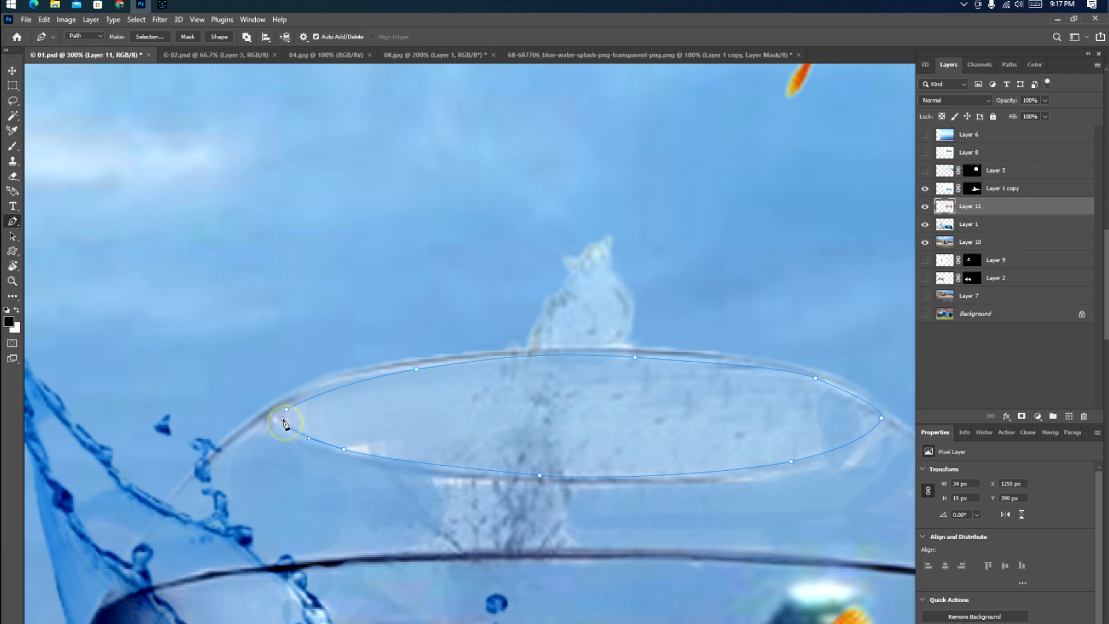
key("ctrl+Return")
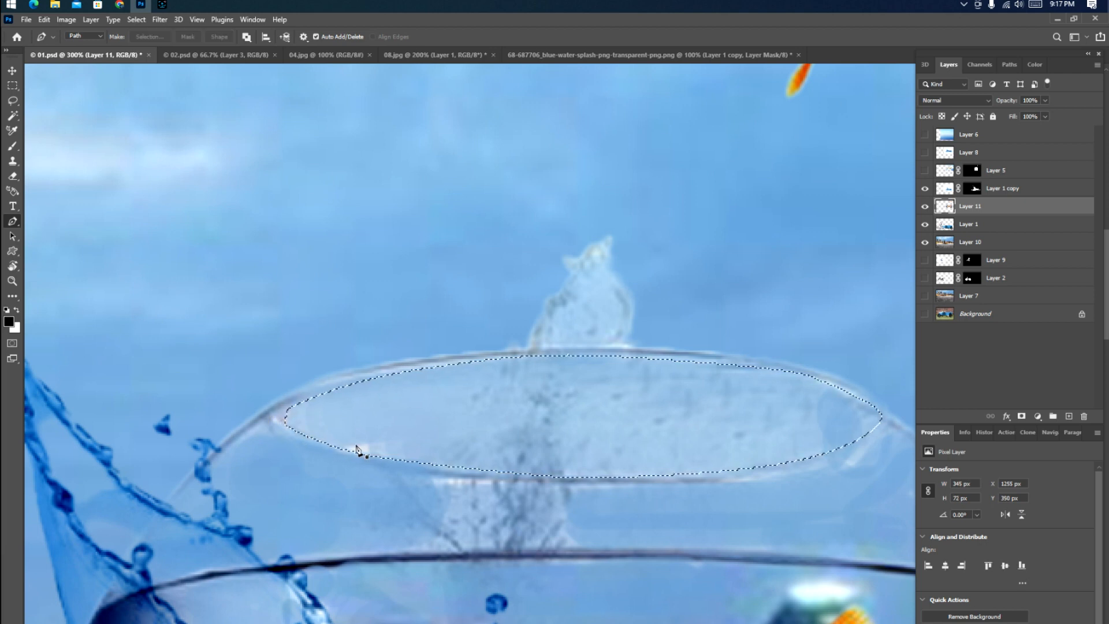
Feather the oval rim selection and delete the cloudy fill inside it from the fishbowl layer.
key("l")
right_click(473, 430)
left_click(488, 451)
key("Return")
key("Delete")
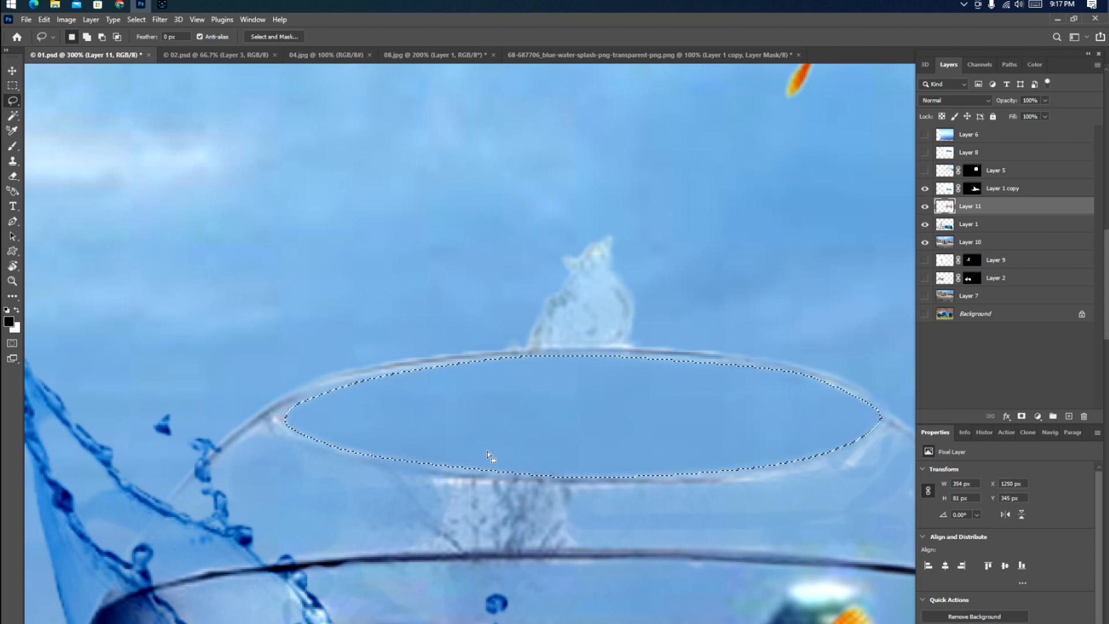
Undo the deletion inside the oval rim and set the fishbowl layer's fill to 60%.
key("ctrl+z")
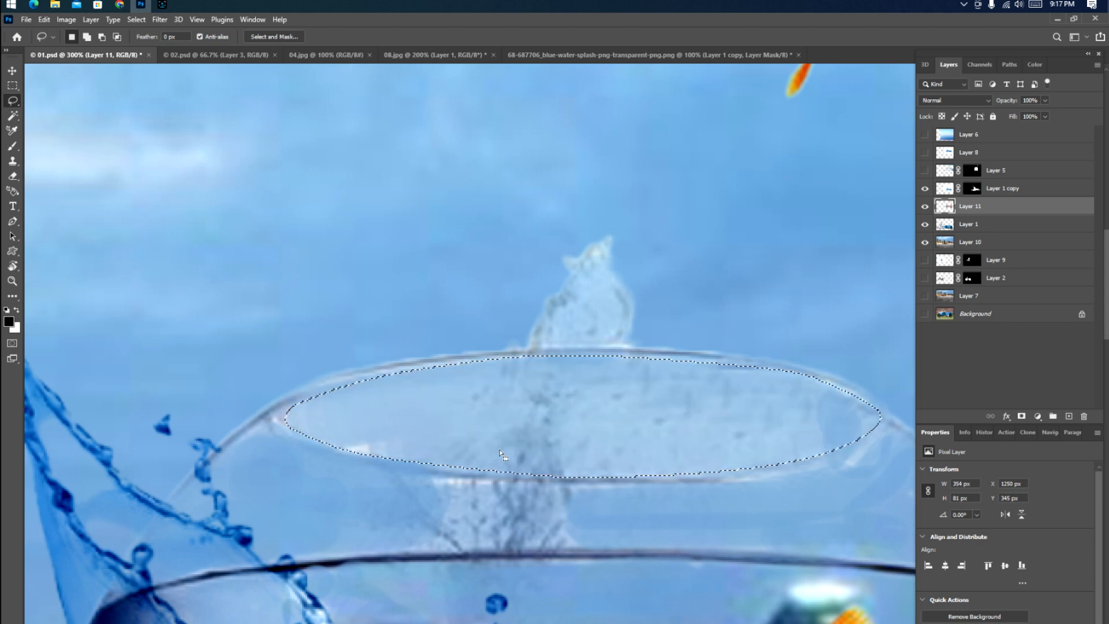
left_click(1045, 116)
left_click_drag(1027, 134, 1025, 133)
left_click(969, 198)
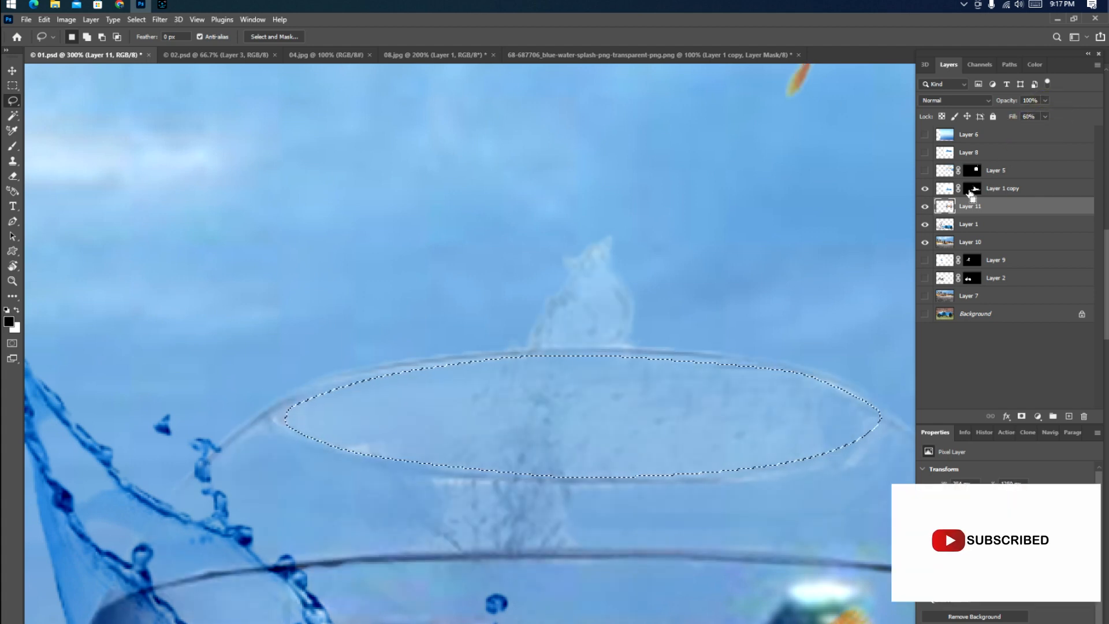
Erase the cloudy area inside the oval rim selection of the fishbowl layer with an enlarged Eraser brush, and deselect.
key("ctrl+minus")
key("ctrl+minus")
key("ctrl+minus")
key("ctrl+d")
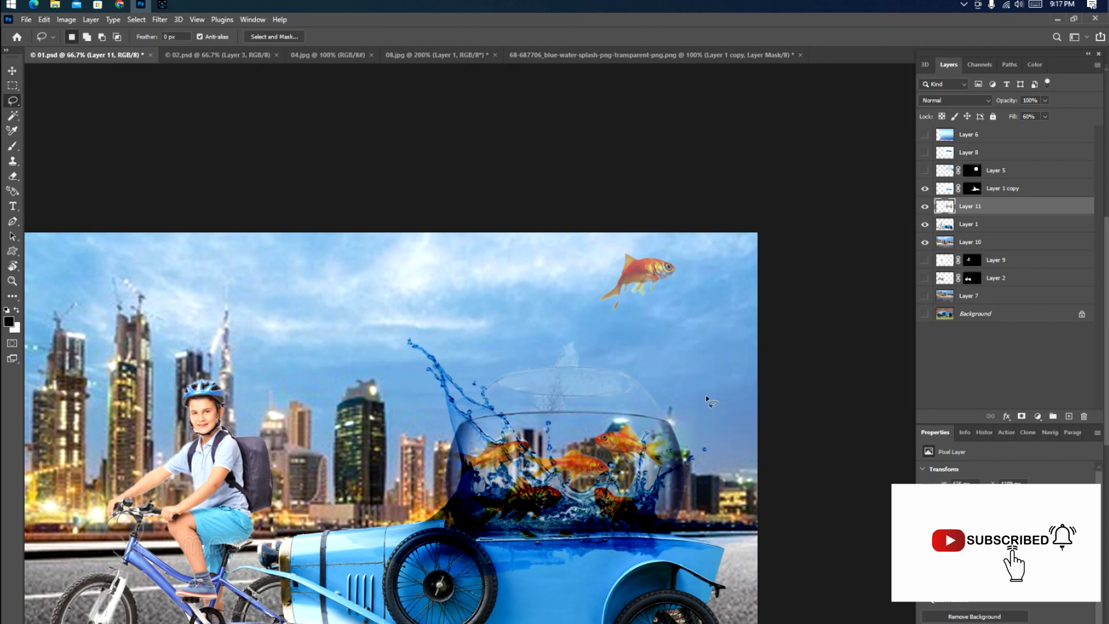
key("ctrl+z")
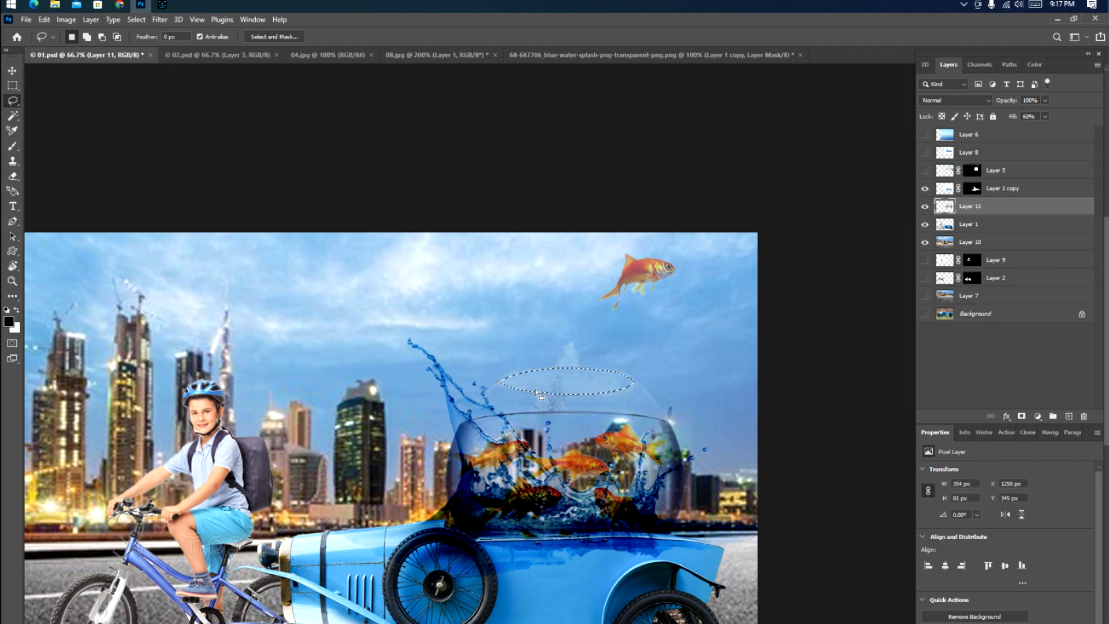
key("ctrl+plus")
key("ctrl+plus")
key("e")
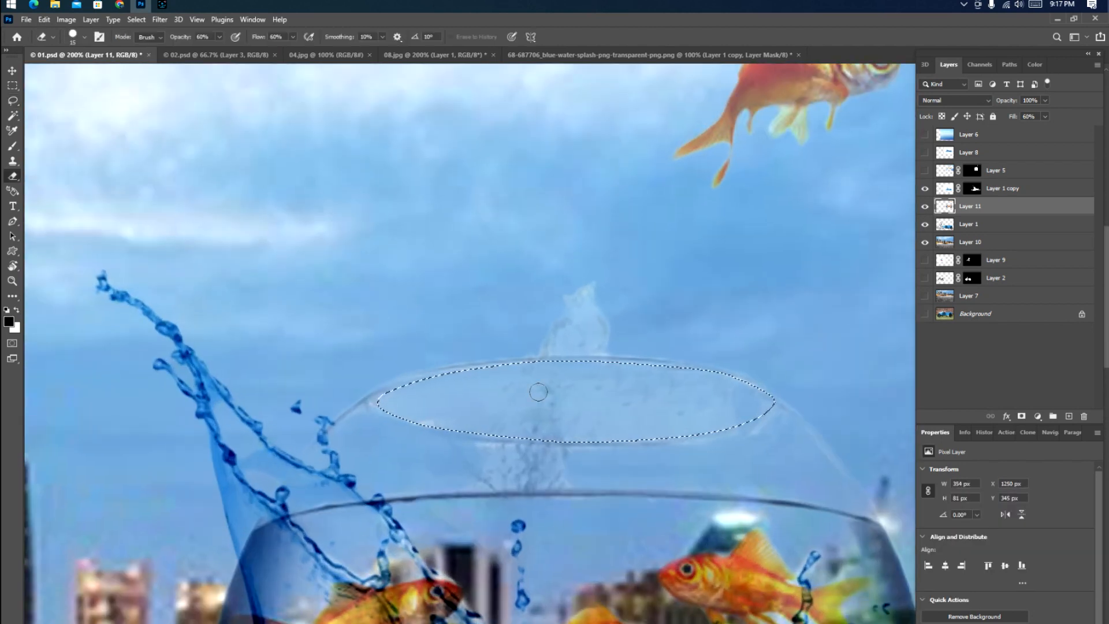
key("bracketright")
key("bracketright")
key("bracketright")
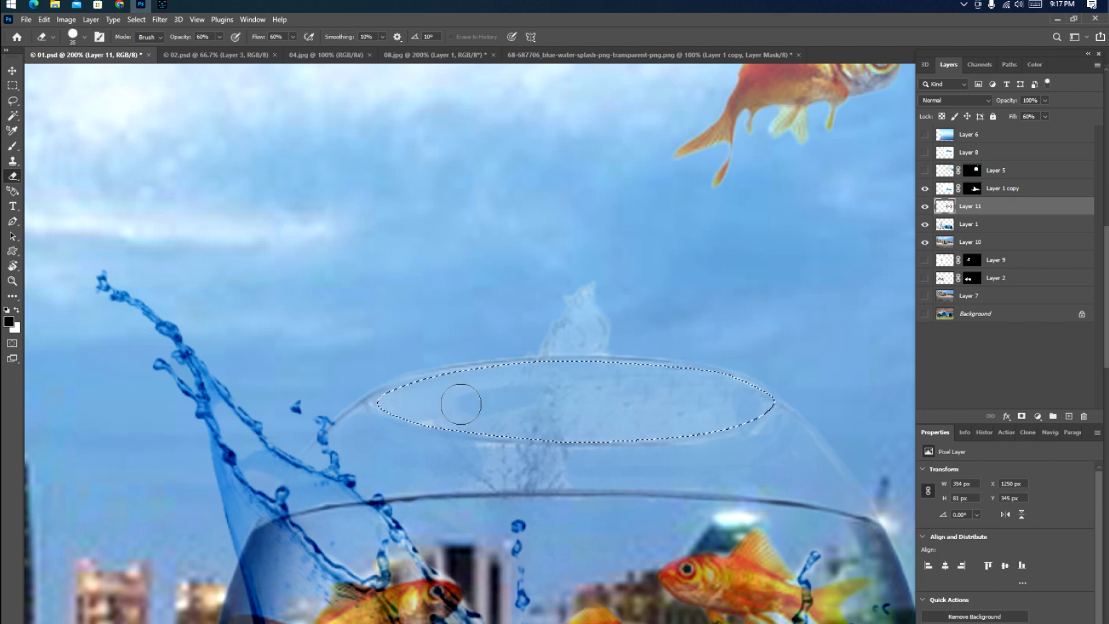
mouse_move(445, 397)
left_mouse_down()
mouse_move(545, 372)
mouse_move(574, 398)
mouse_move(654, 419)
left_mouse_up()
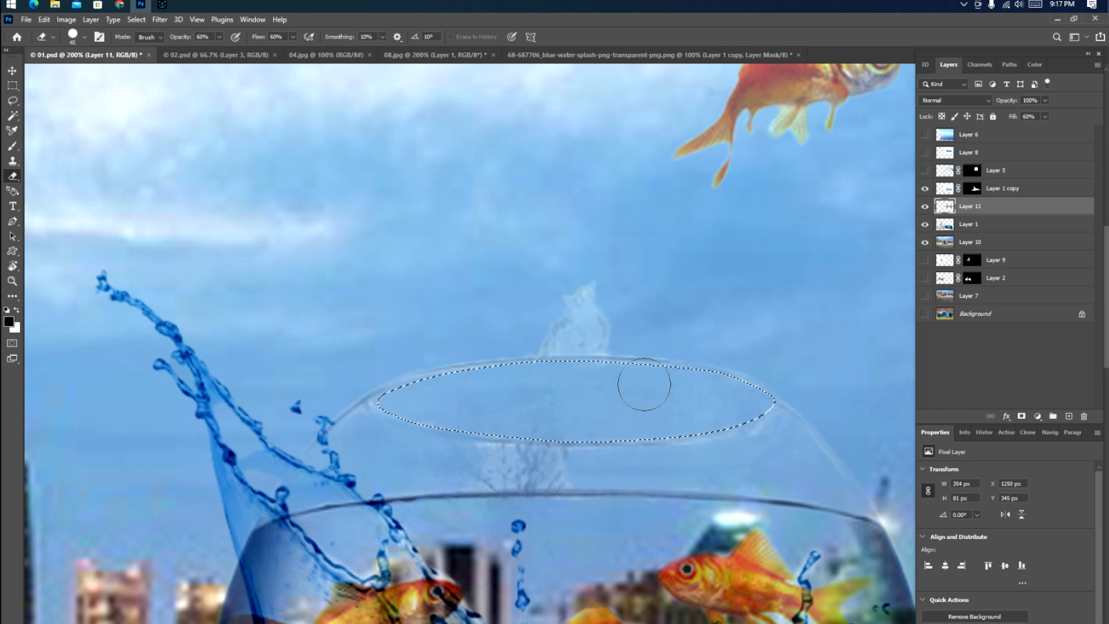
key("ctrl+d")
Try shifting the hue of the fishbowl layer with Hue/Saturation.
key("v")
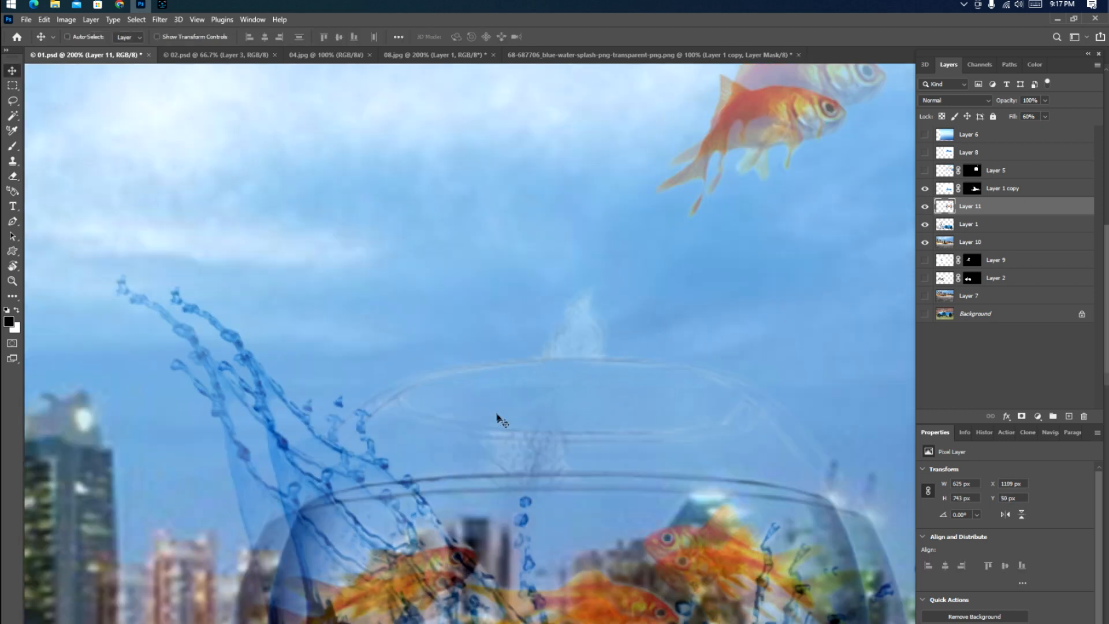
scroll(498, 417, "down", 2)
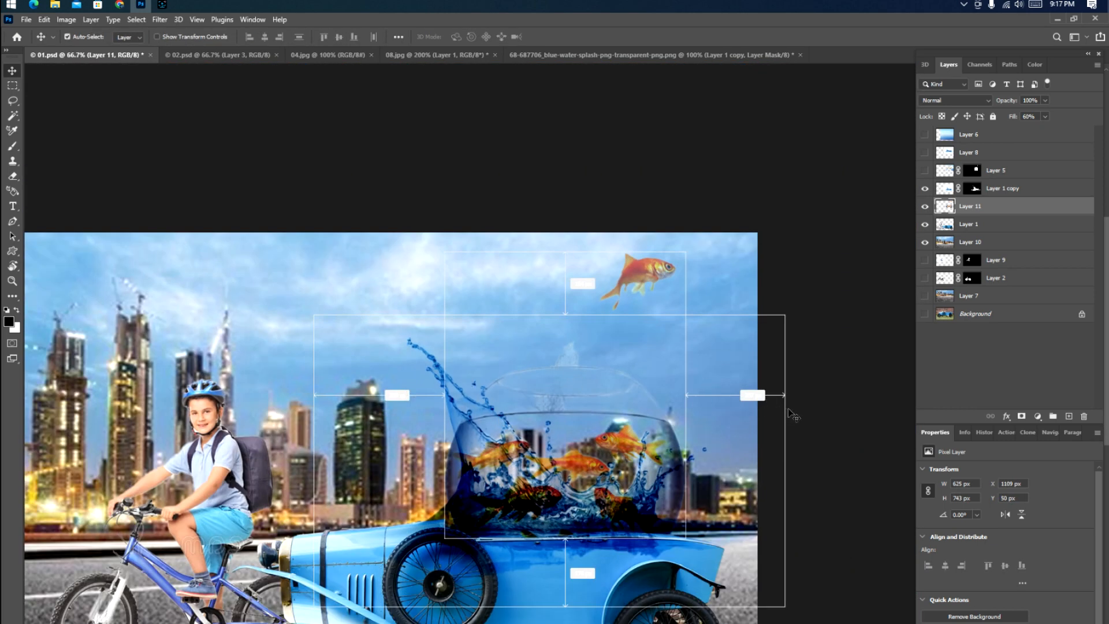
key("ctrl+u")
mouse_move(914, 279)
left_mouse_down()
mouse_move(964, 282)
mouse_move(893, 282)
left_mouse_up()
key("Return")
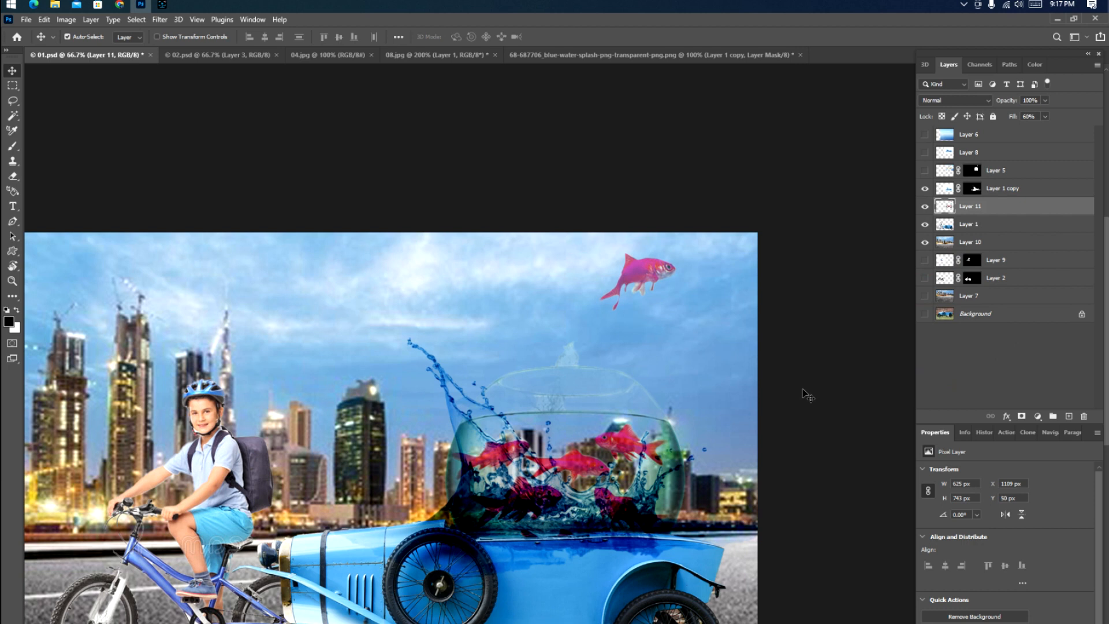
key("v")
key("ctrl+minus")
key("ctrl+plus")
key("ctrl+z")
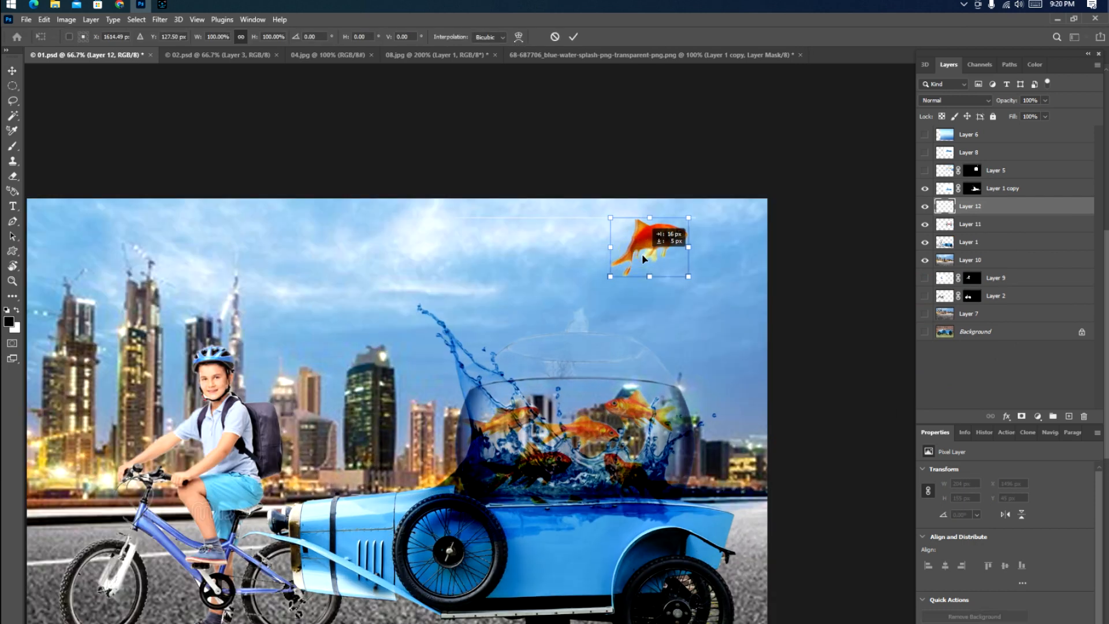
Duplicate the flying goldfish and place the copy just above the fishbowl's opening.
left_click_drag(644, 259, 593, 343)
key("Return")
key("ctrl+j")
key("ctrl+t")
key("Return")
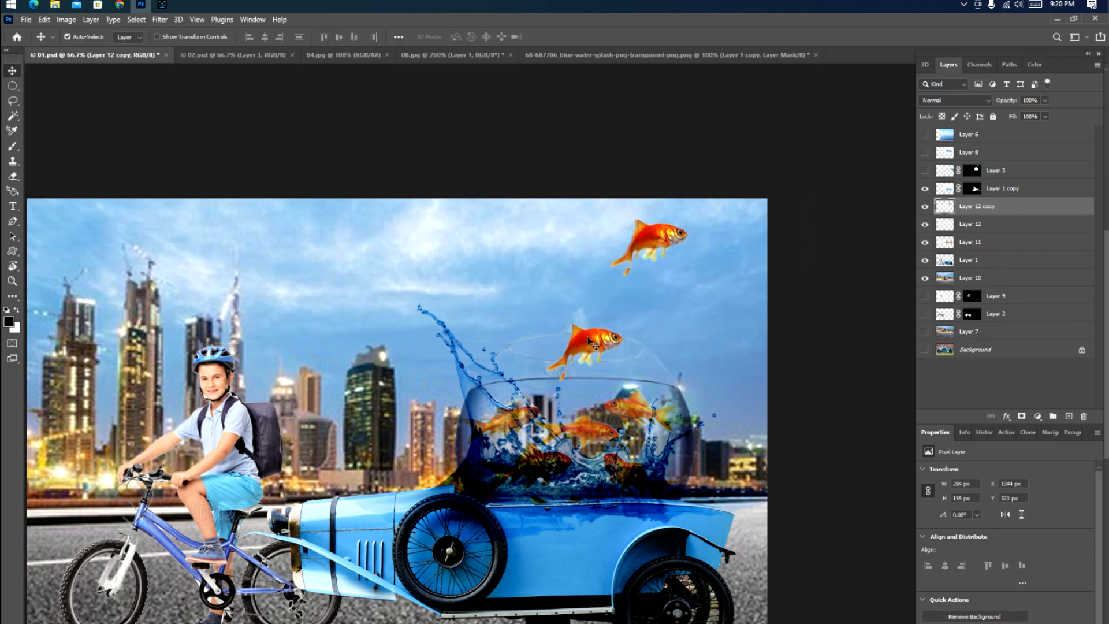
Duplicate the lower flying goldfish, flip the copy horizontally, and move it up and to the left above the water splash.
key("ctrl+j")
key("ctrl+t")
right_click(600, 340)
left_click(654, 565)
key("Return")
left_click_drag(588, 353, 539, 300)
key("ctrl+minus")
key("ctrl+minus")
key("ctrl+minus")
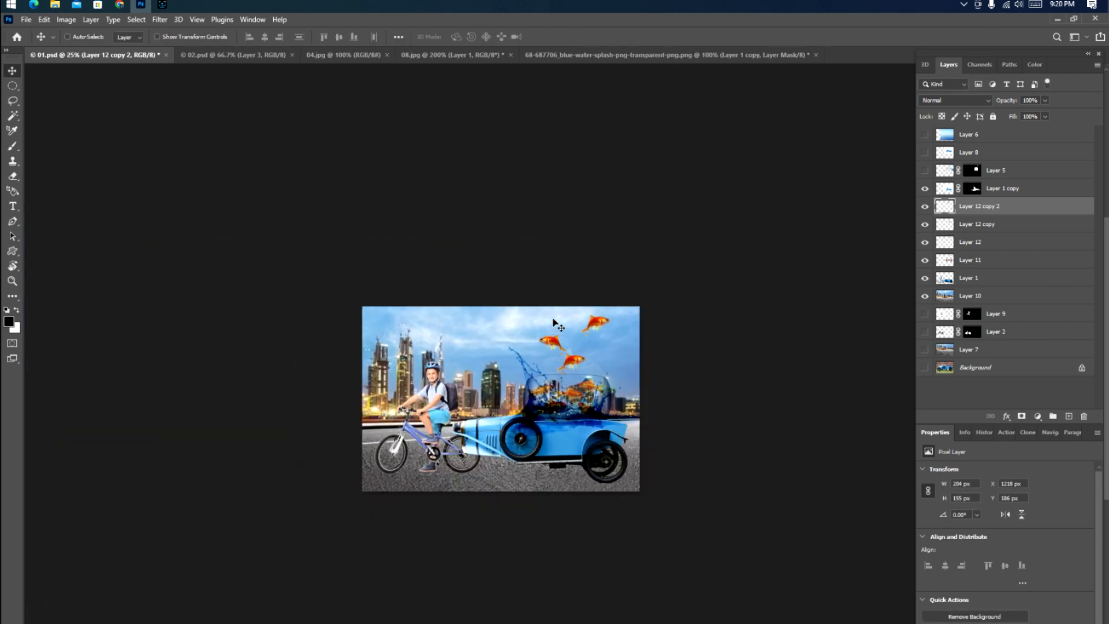
Merge all visible layers into Layer 1 and duplicate the merged layer.
key("ctrl+plus")
key("ctrl+plus")
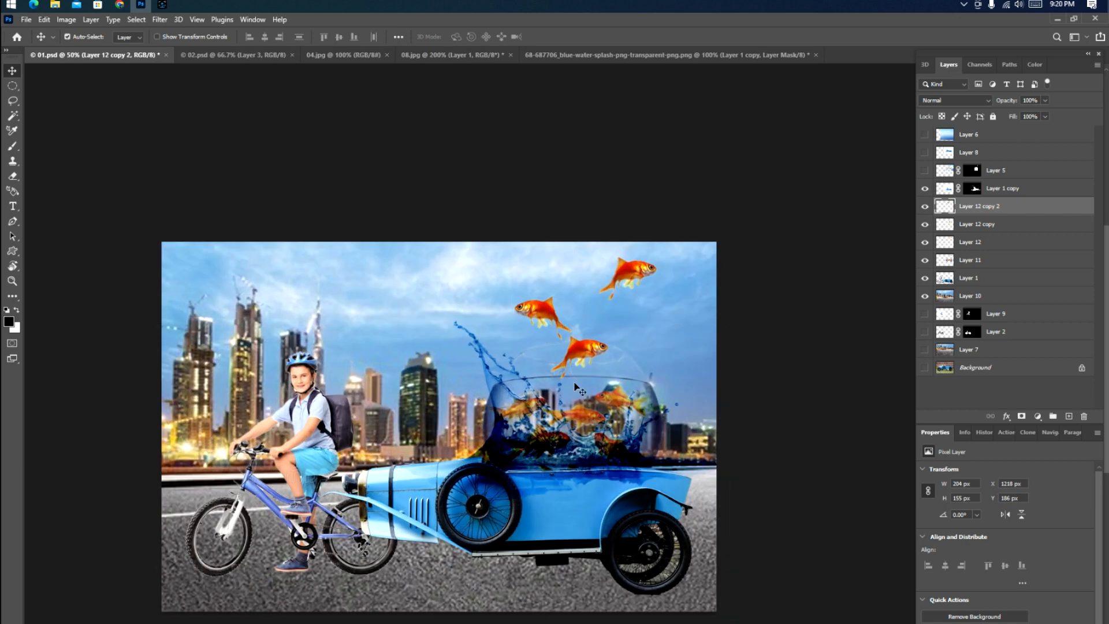
key("ctrl+plus")
left_click_drag(206, 460, 490, 396)
left_click(490, 396)
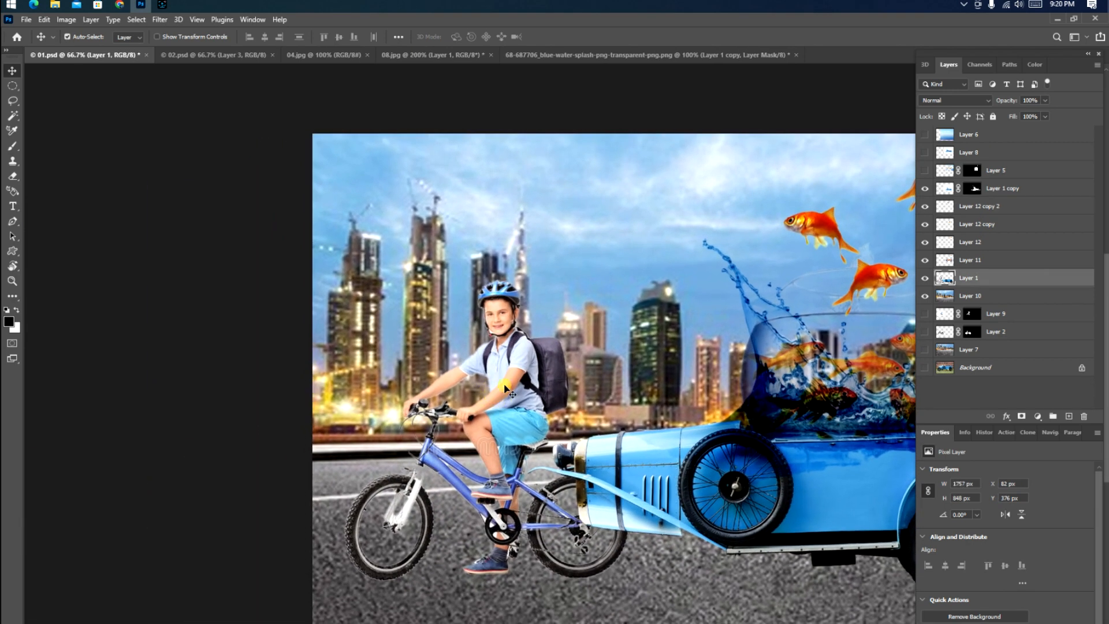
left_click(510, 382, "ctrl")
key("ctrl+minus")
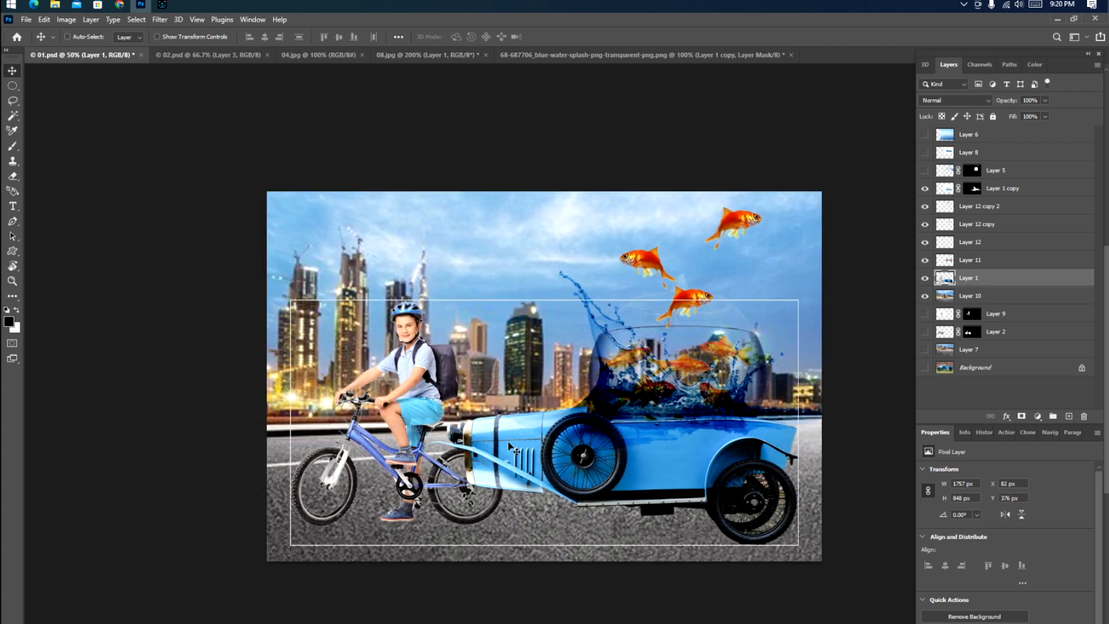
key("ctrl+shift+e")
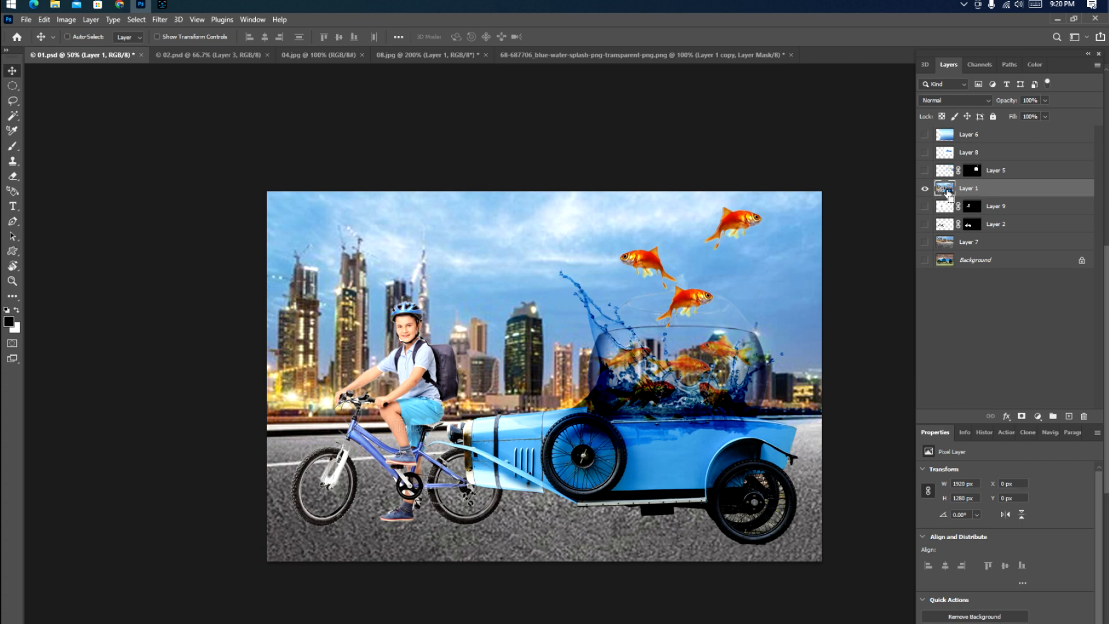
key("ctrl+j")
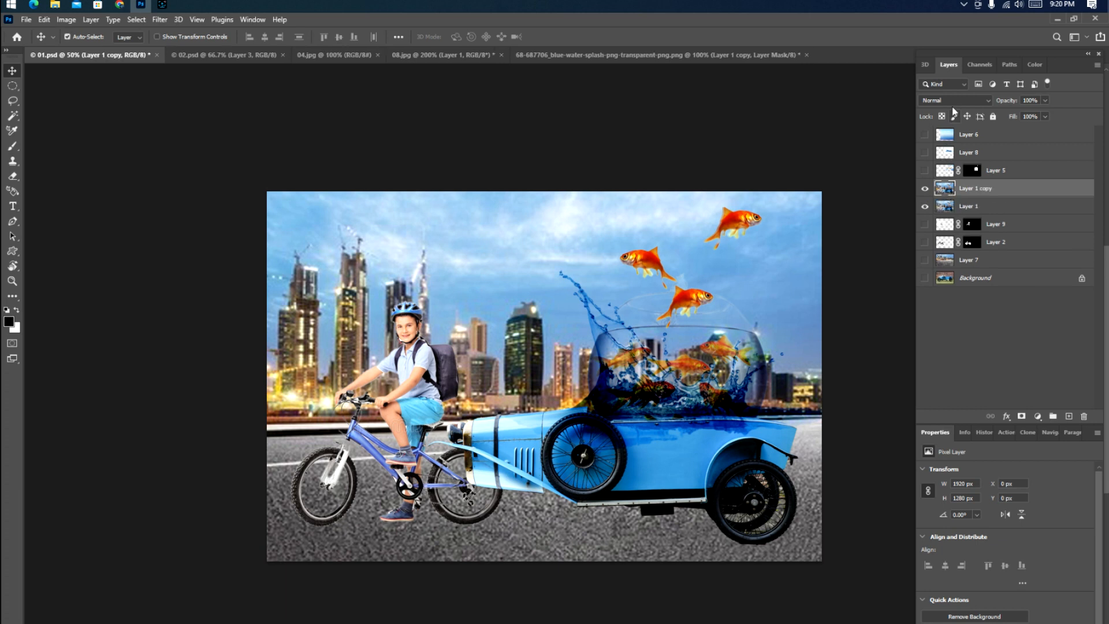
Add a Color Lookup adjustment layer above the merged copy and apply the Crisp_Warm.look 3D LUT.
left_click(1038, 417)
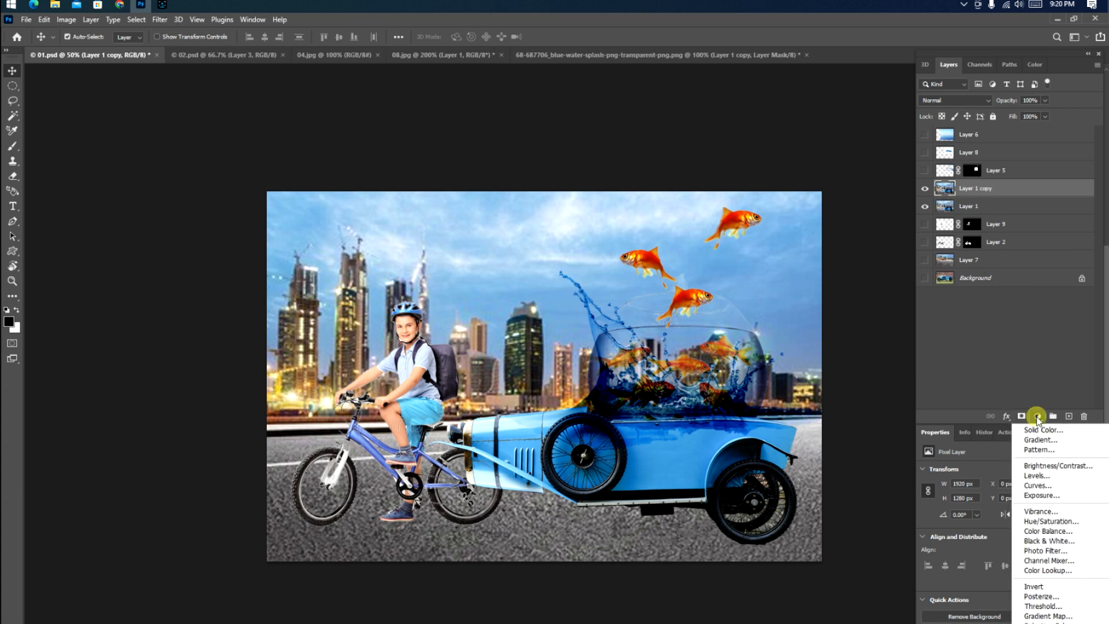
left_click(1047, 571)
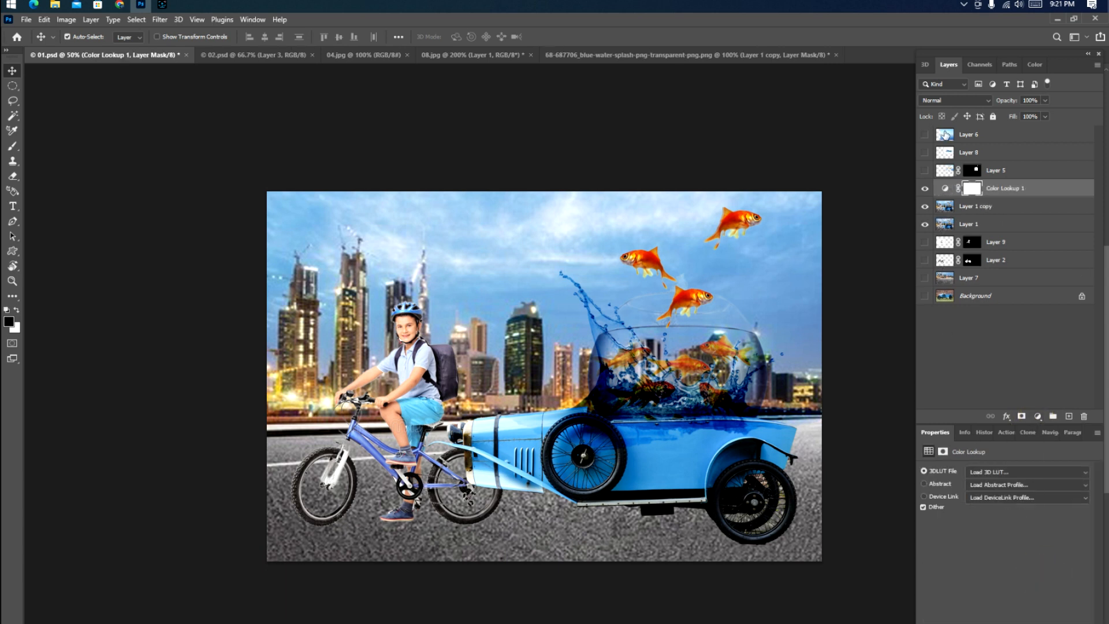
left_click(1006, 475)
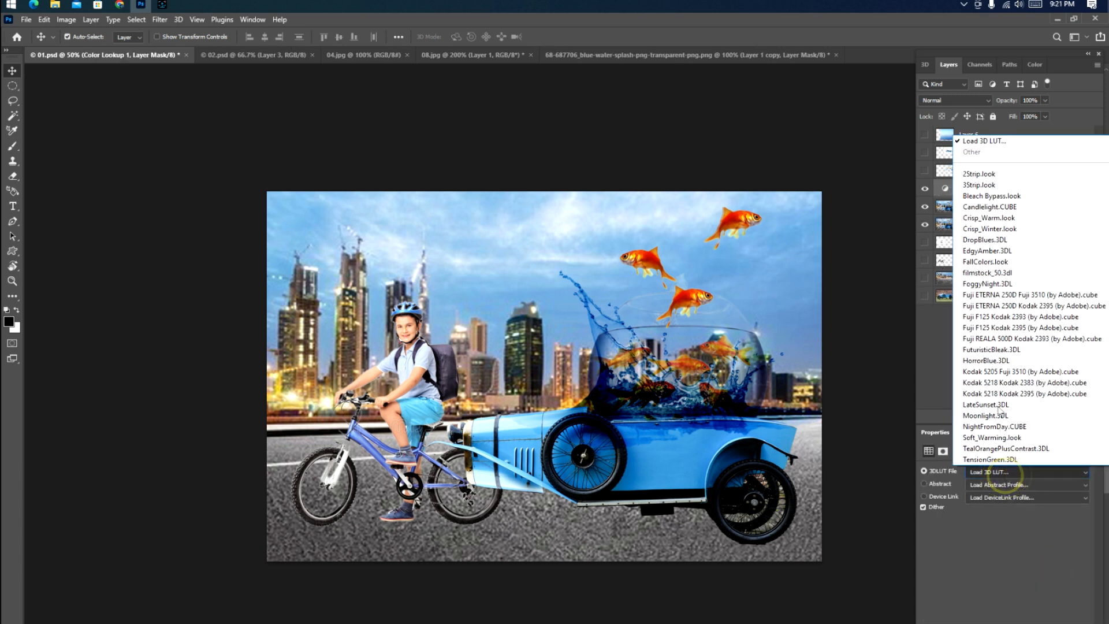
left_click(981, 183)
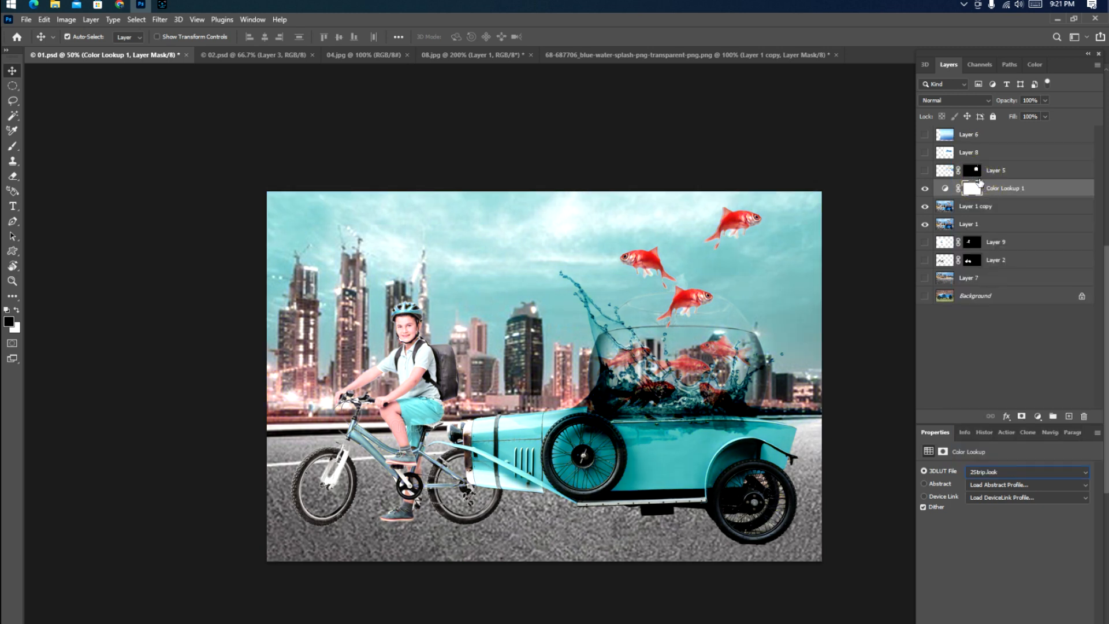
key("Down")
key("Down")
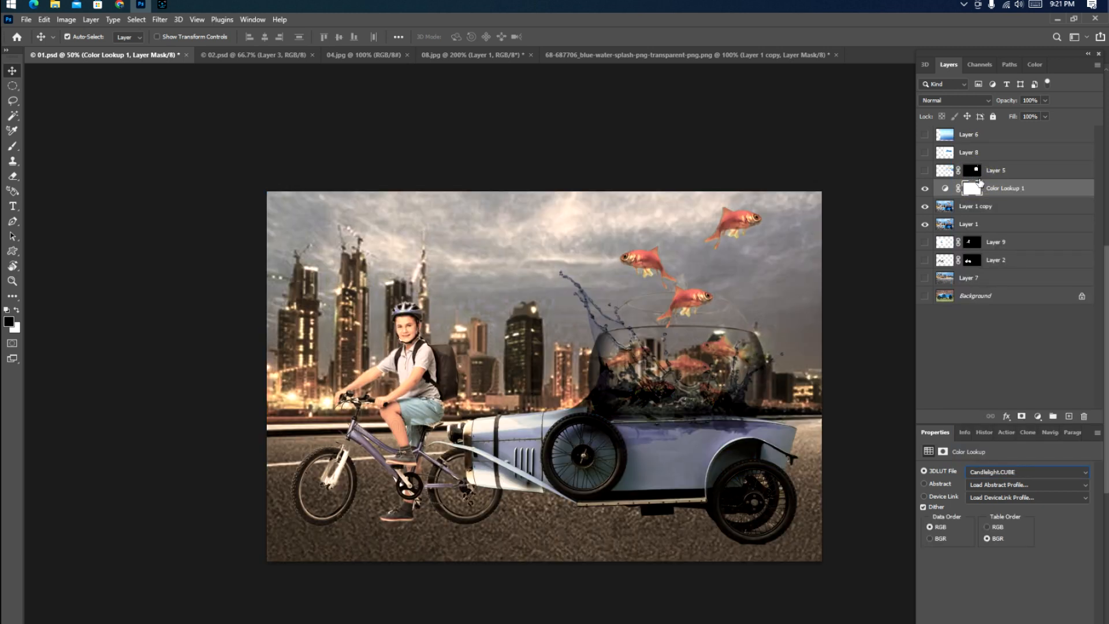
key("Down")
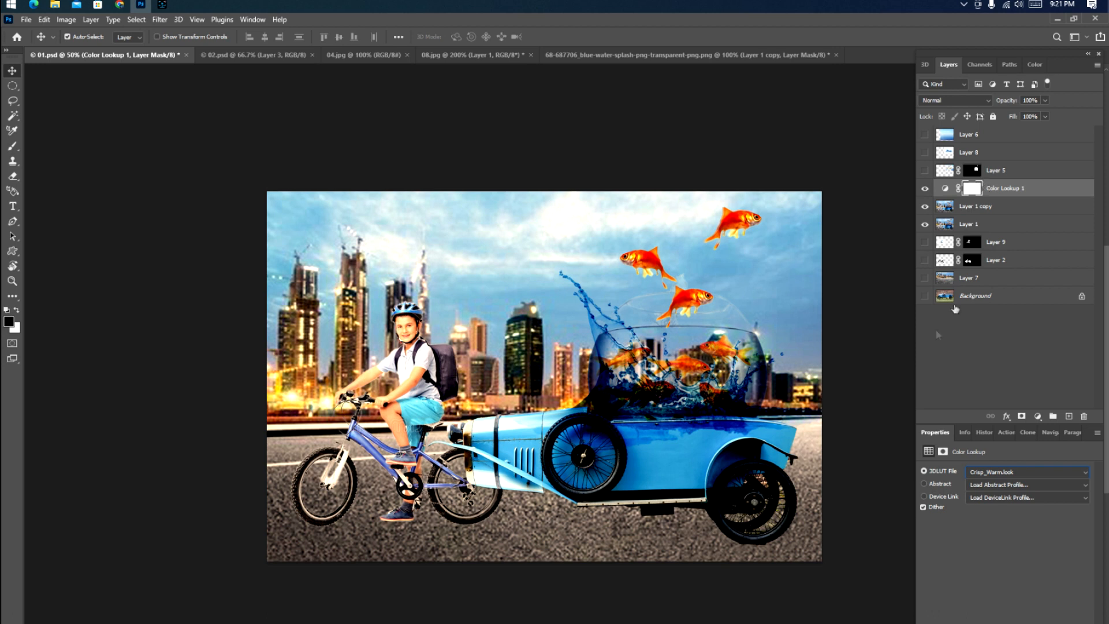
left_click(999, 565)
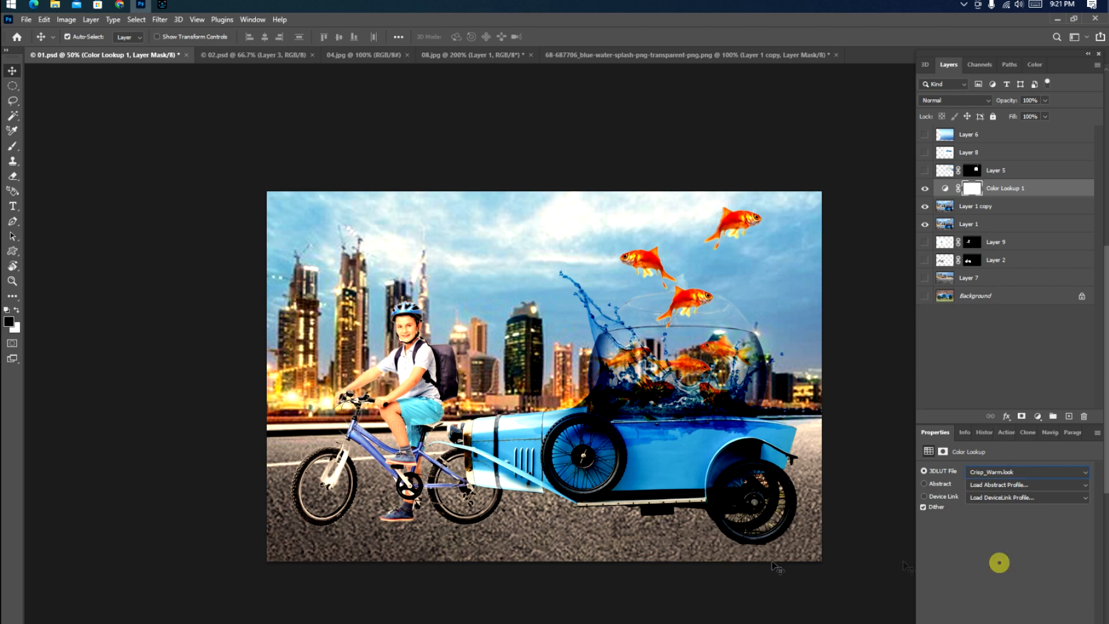
Merge the Color Lookup adjustment and the visible image layers into one composite layer.
left_click(601, 456)
key("ctrl+minus")
key("ctrl+plus")
left_click(583, 411, "ctrl")
key("ctrl+shift+e")
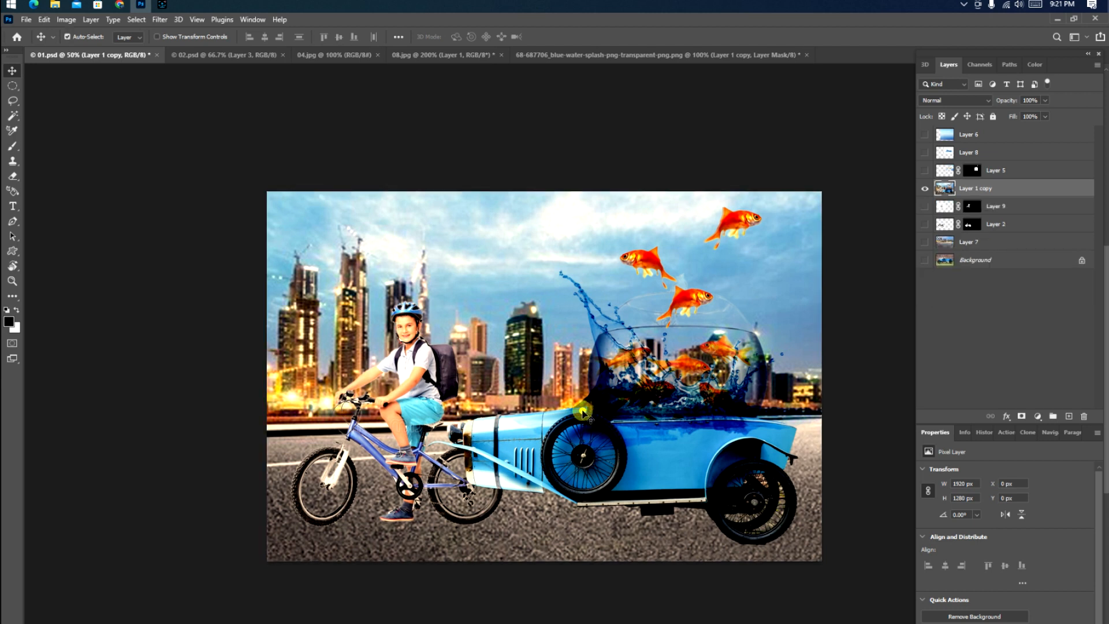